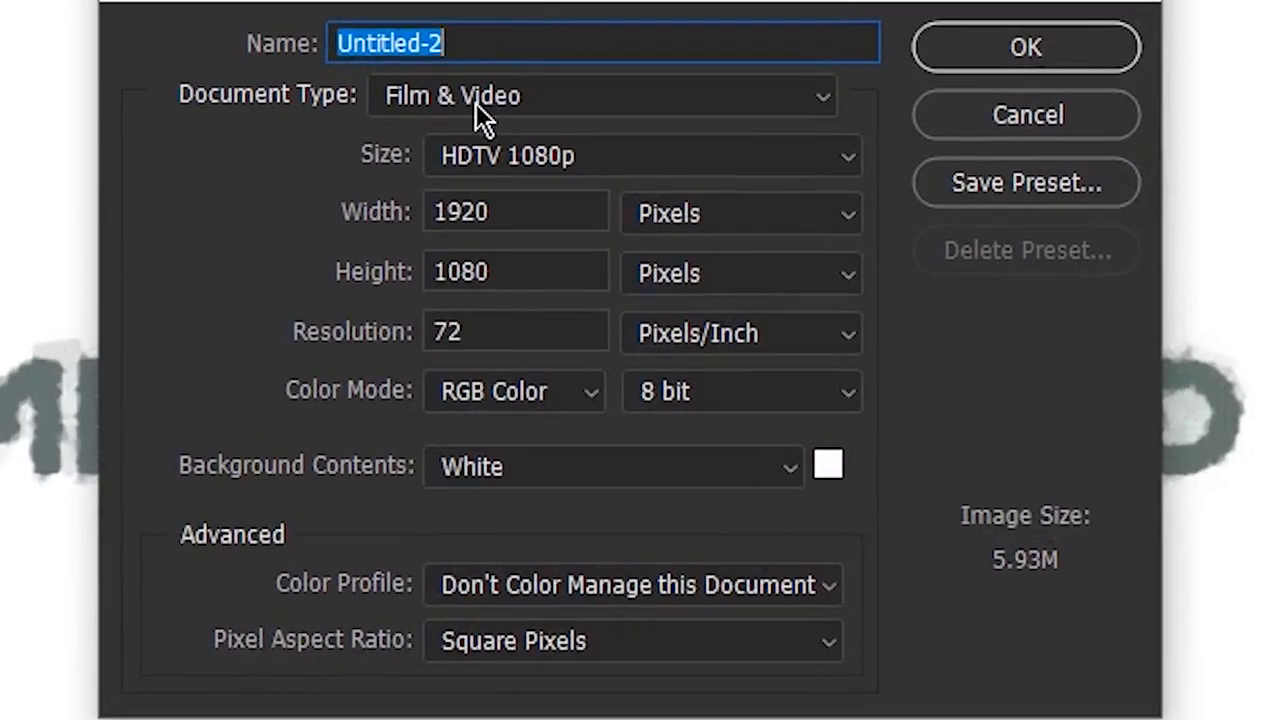
Step: Set the new document's type to Film & Video
{"action": "left_click", "coordinate": [478, 100]}
{"action": "left_click", "coordinate": [440, 104]}
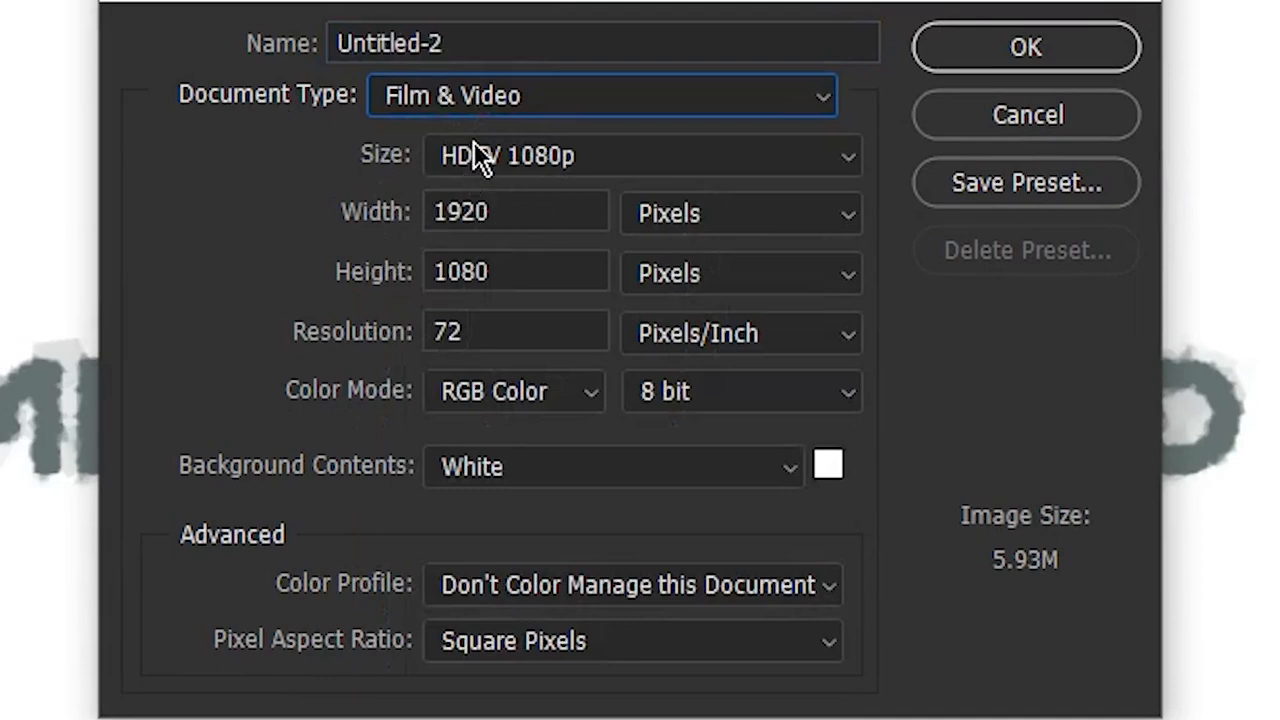
{"action": "left_click", "coordinate": [495, 100]}
{"action": "left_click", "coordinate": [493, 95]}
{"action": "left_click", "coordinate": [462, 160]}
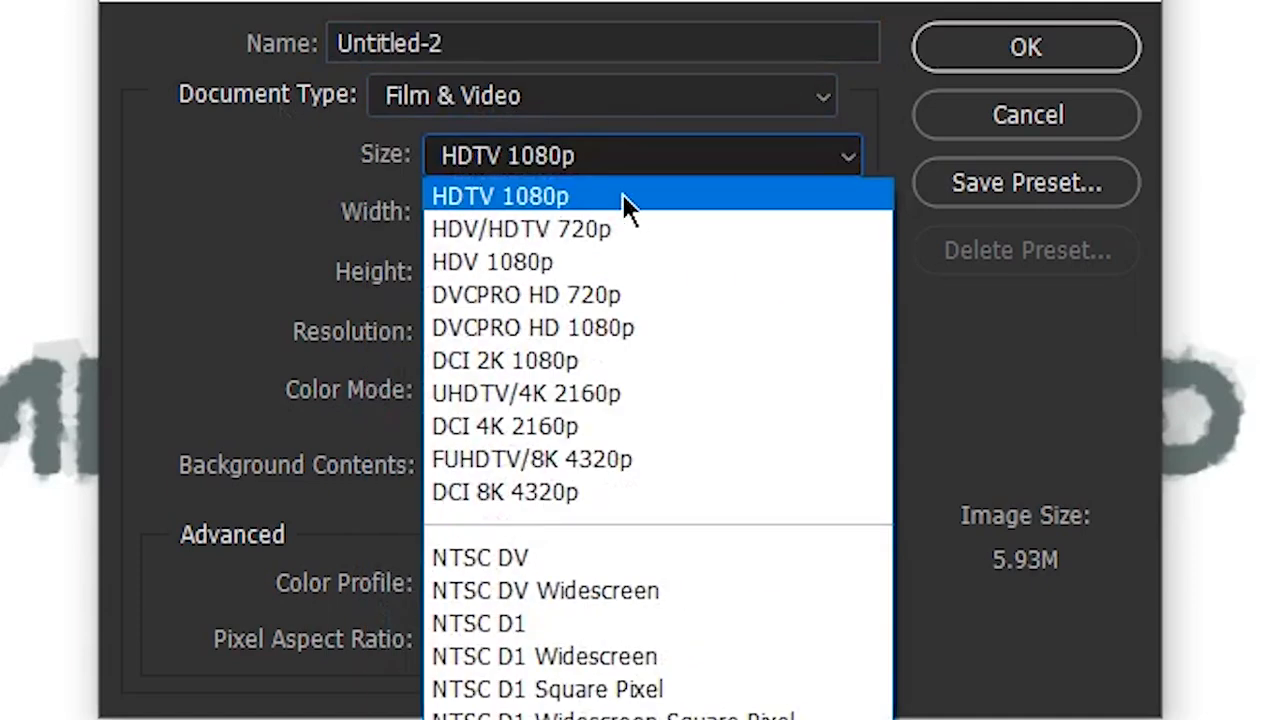
{"action": "left_click", "coordinate": [419, 90]}
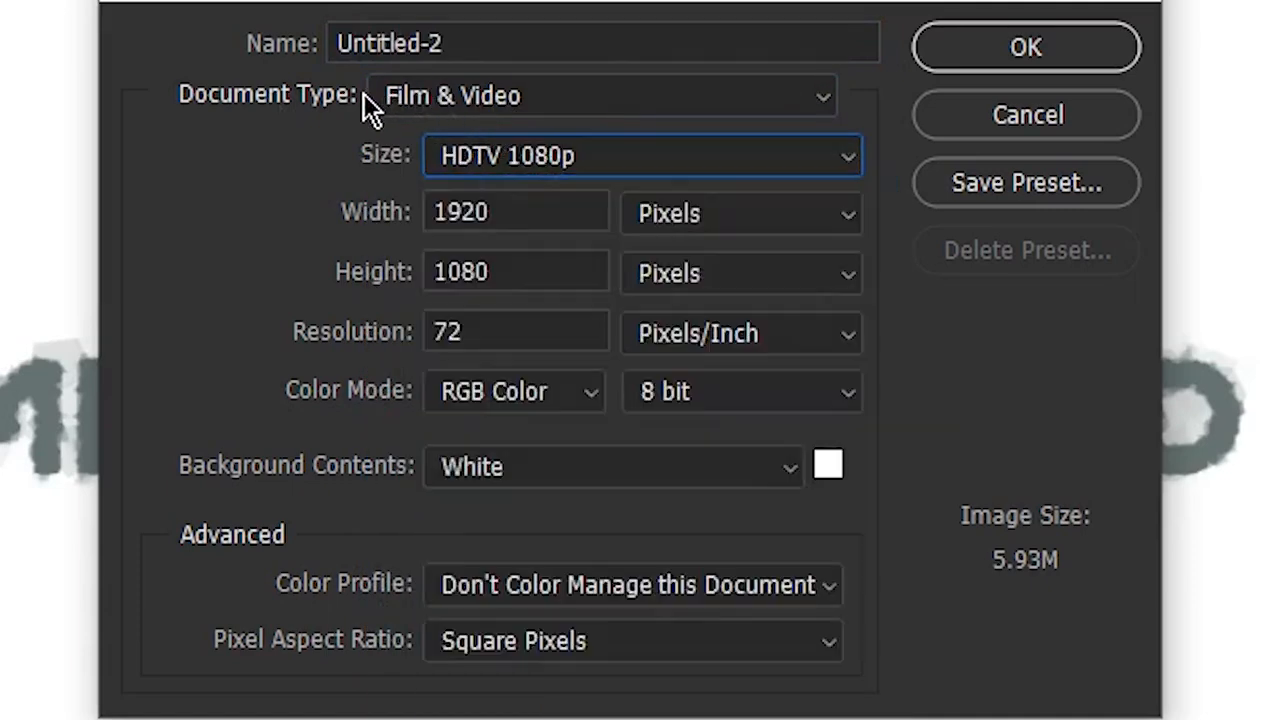
{"action": "left_click", "coordinate": [393, 100]}
{"action": "left_click", "coordinate": [392, 397]}
{"action": "left_click", "coordinate": [458, 92]}
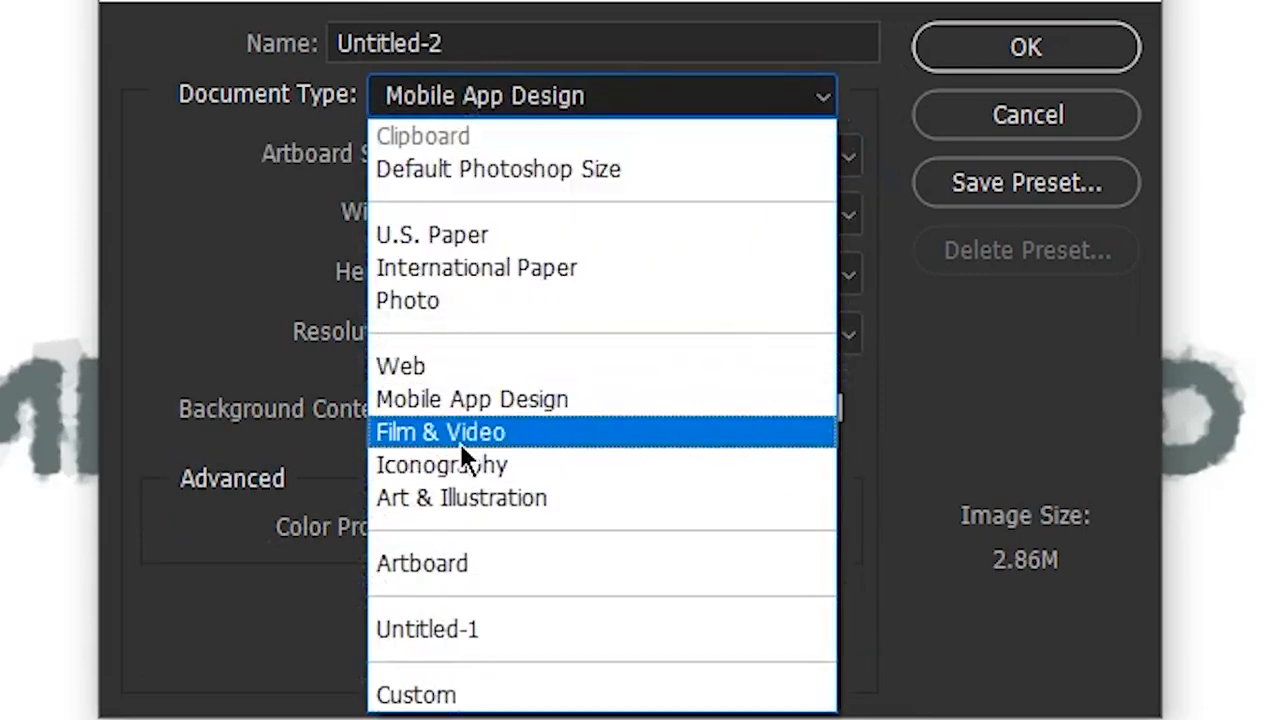
{"action": "left_click", "coordinate": [462, 438]}
Step: Set the new document's size preset to UHDTV/4K 2160p, giving 3840 by 2160 pixels
{"action": "left_click", "coordinate": [727, 168]}
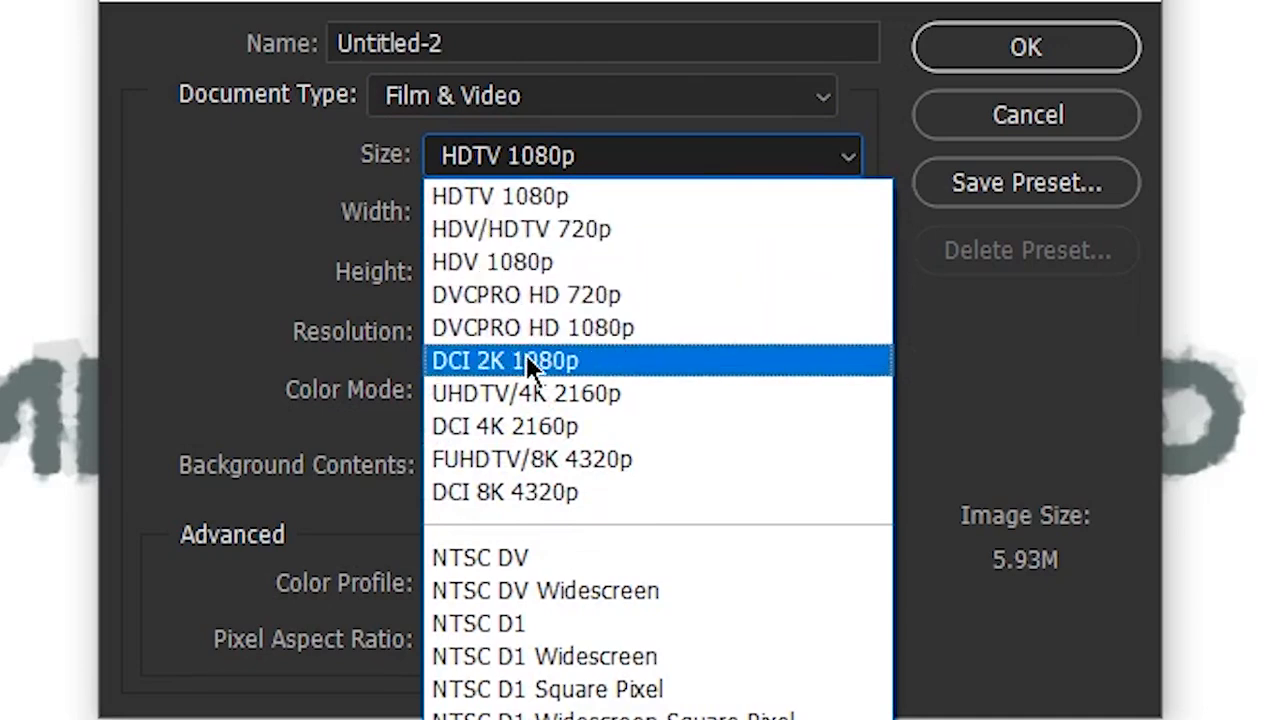
{"action": "left_click", "coordinate": [516, 460]}
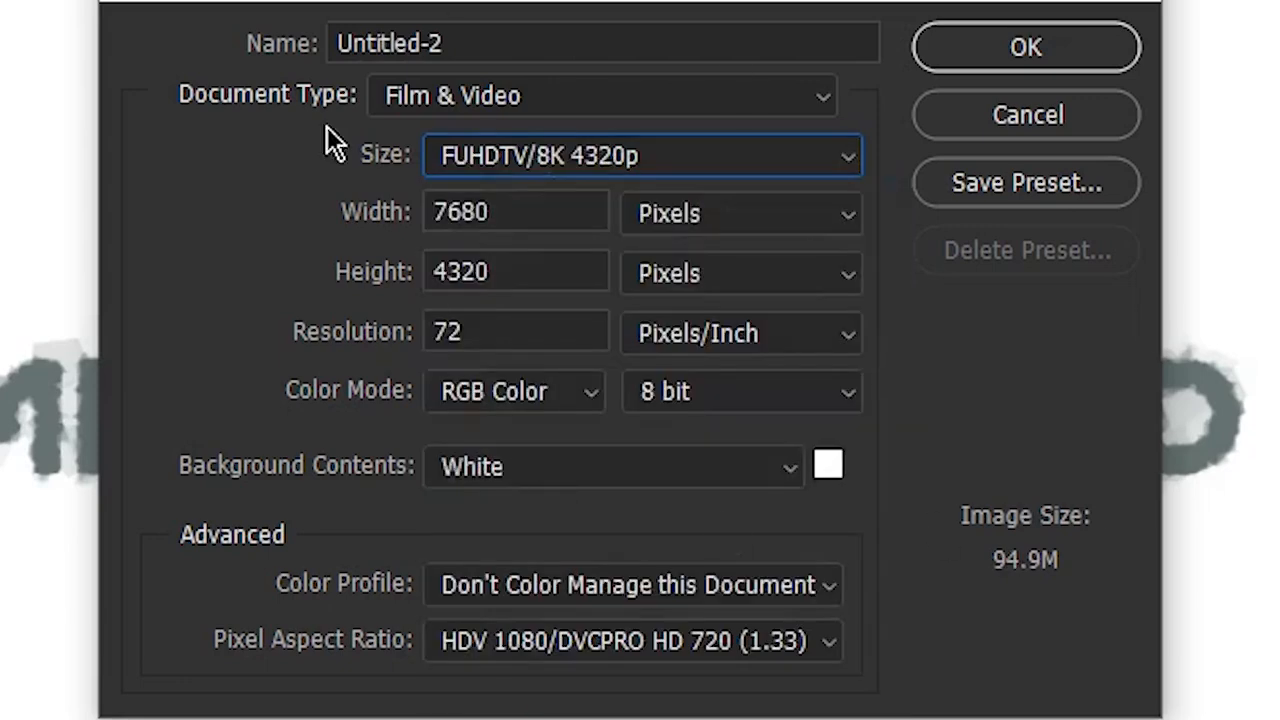
{"action": "left_click", "coordinate": [609, 155]}
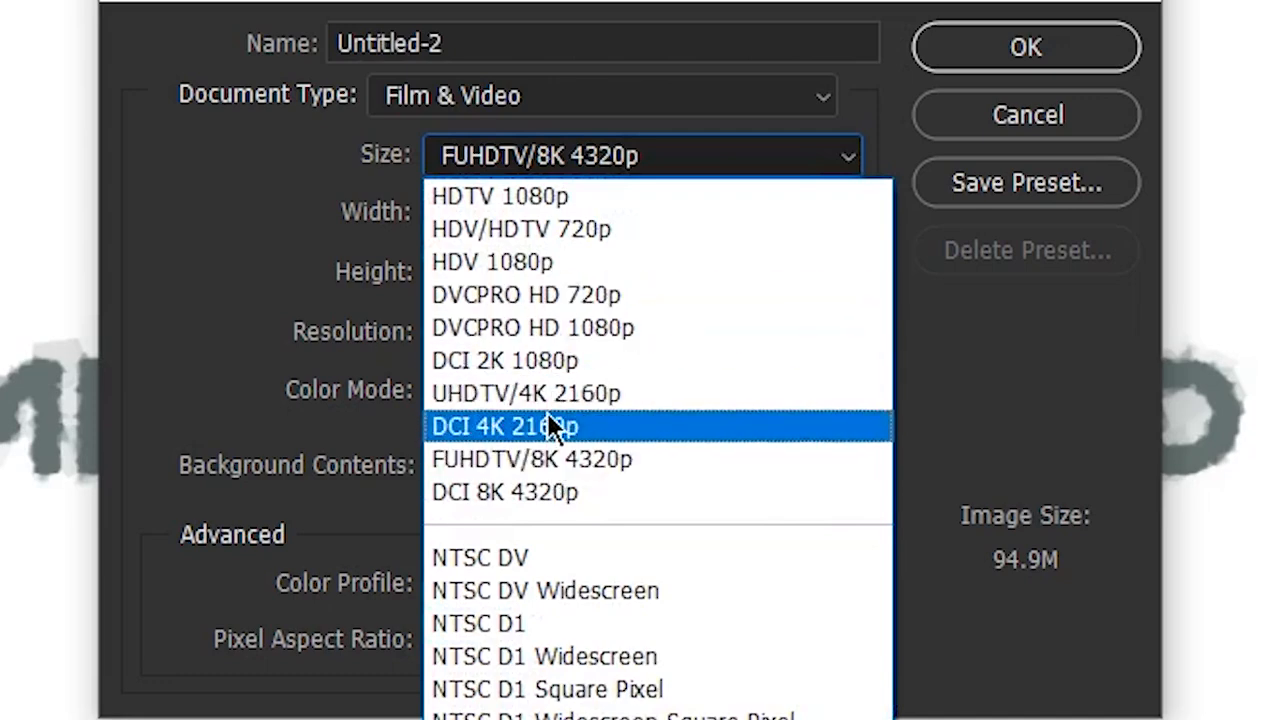
{"action": "left_click", "coordinate": [506, 390]}
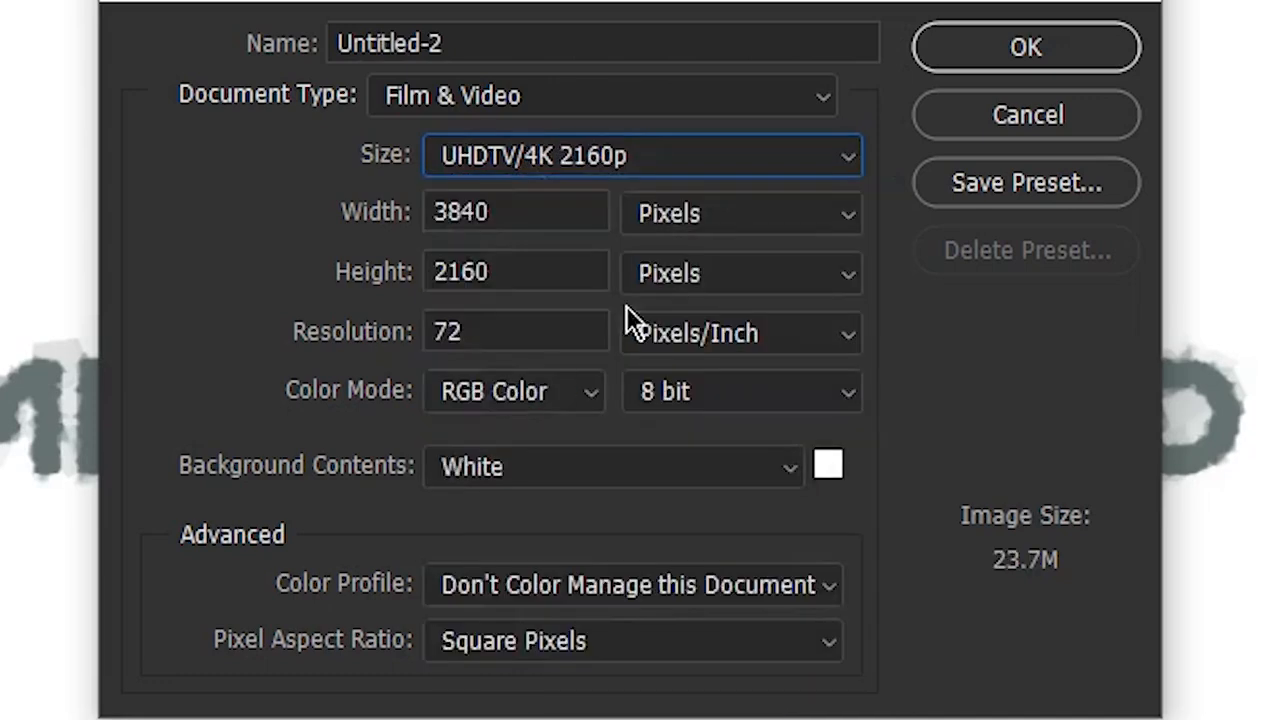
{"action": "left_click", "coordinate": [560, 155]}
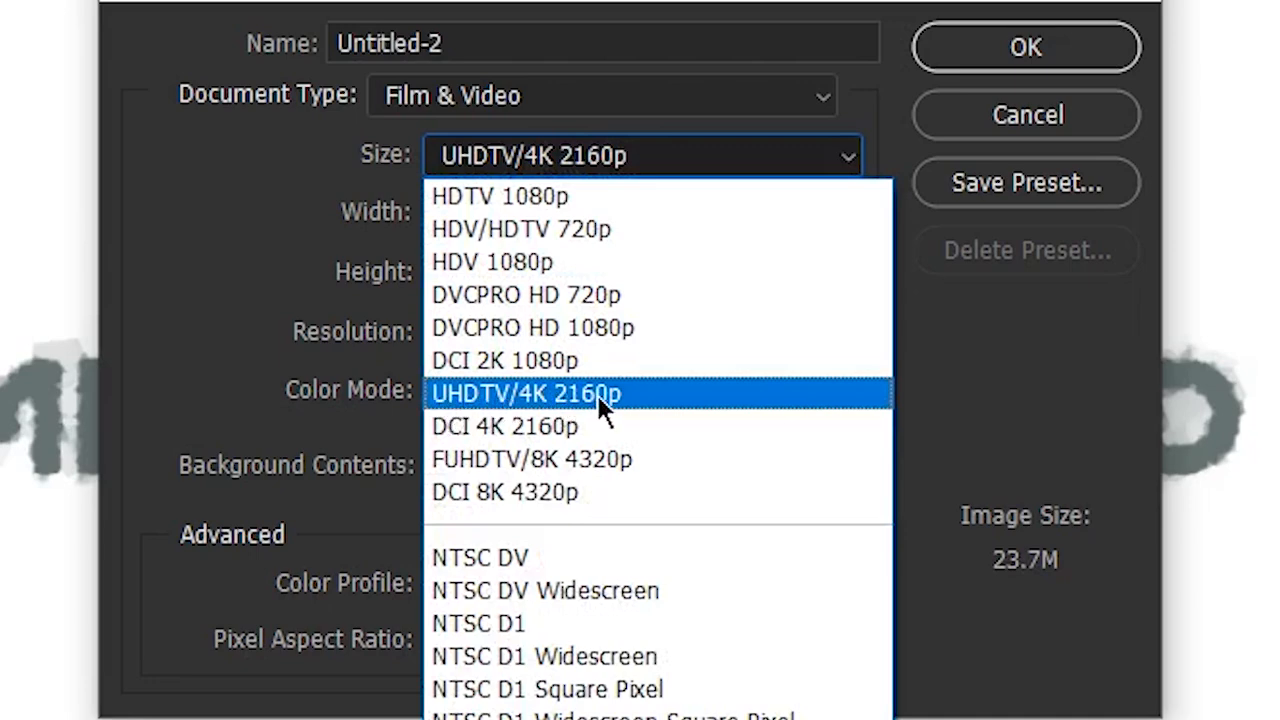
{"action": "left_click", "coordinate": [718, 400]}
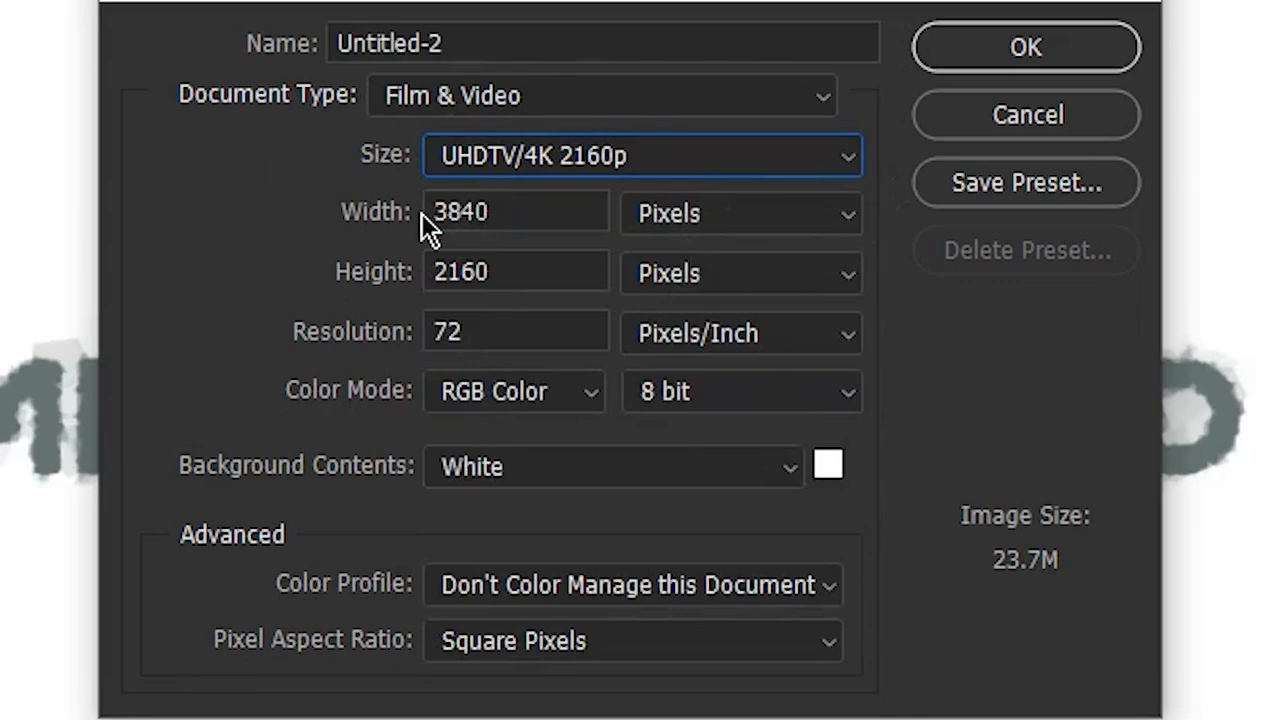
Step: Set the resolution to 120 pixels/inch, keep RGB Color as the color mode, and create the document
{"action": "double_click", "coordinate": [486, 331]}
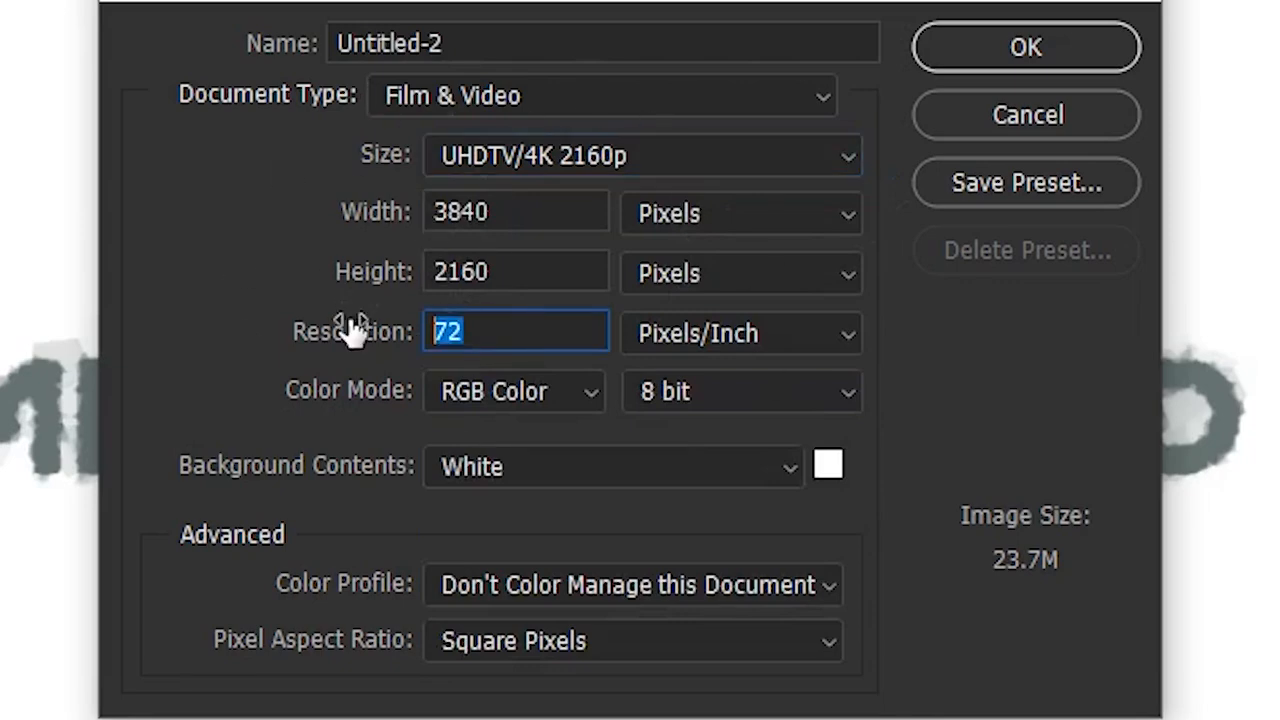
{"action": "type", "text": "120"}
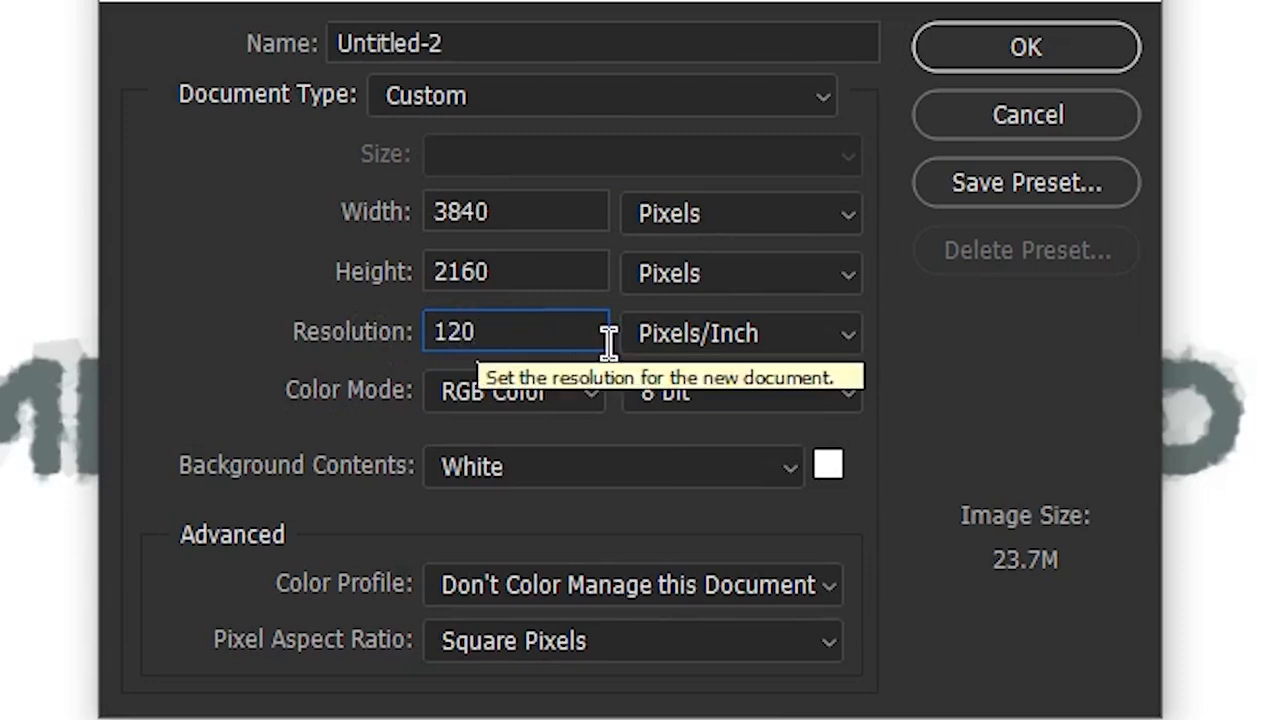
{"action": "left_click", "coordinate": [518, 391]}
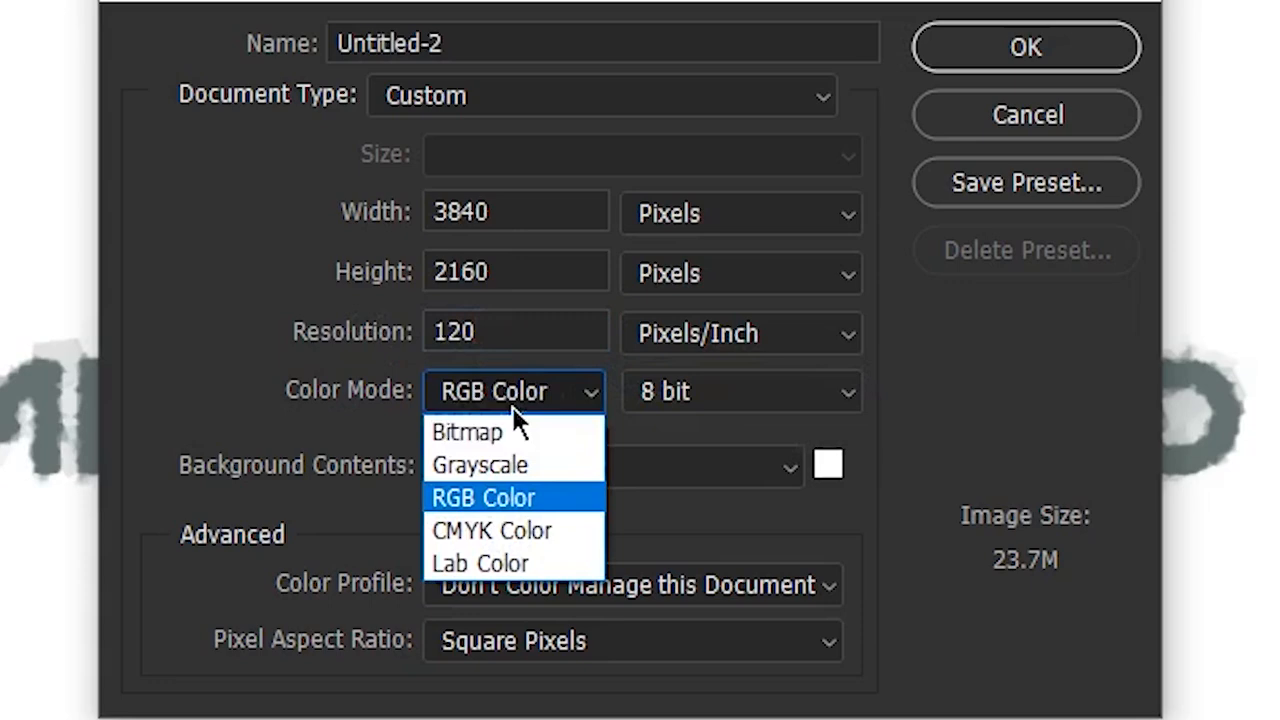
{"action": "left_click", "coordinate": [493, 504]}
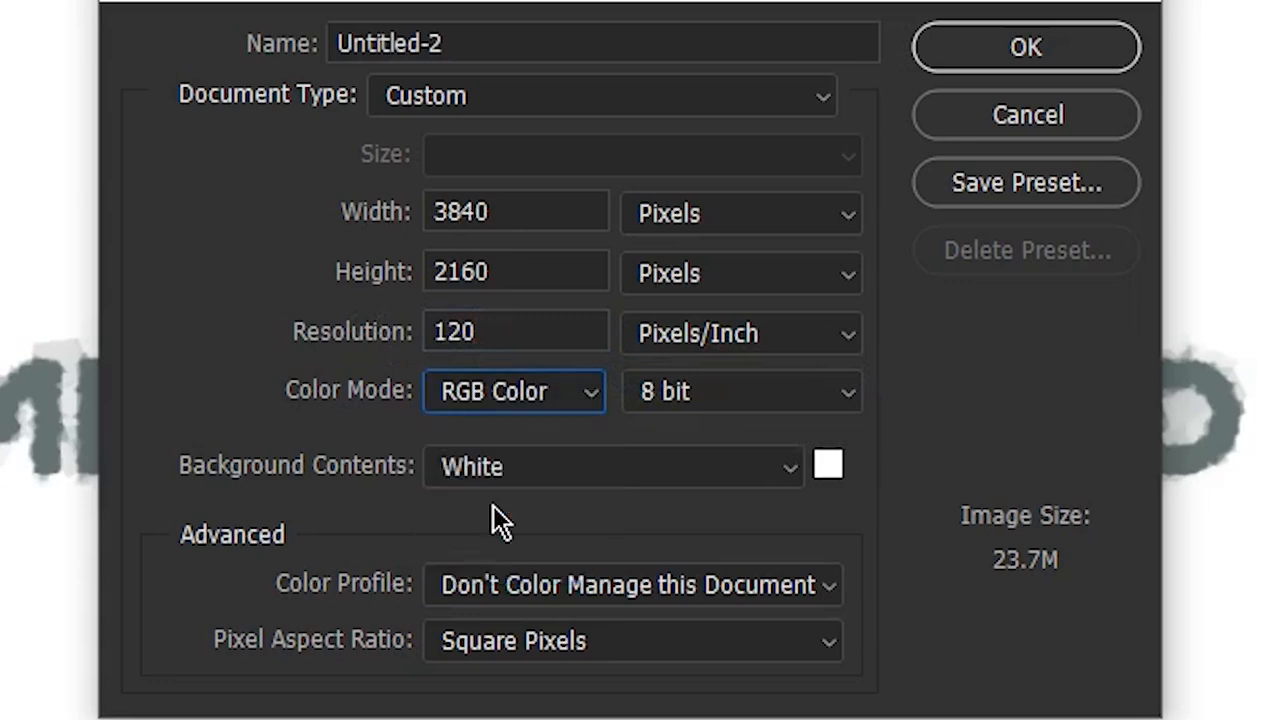
{"action": "left_click", "coordinate": [976, 66]}
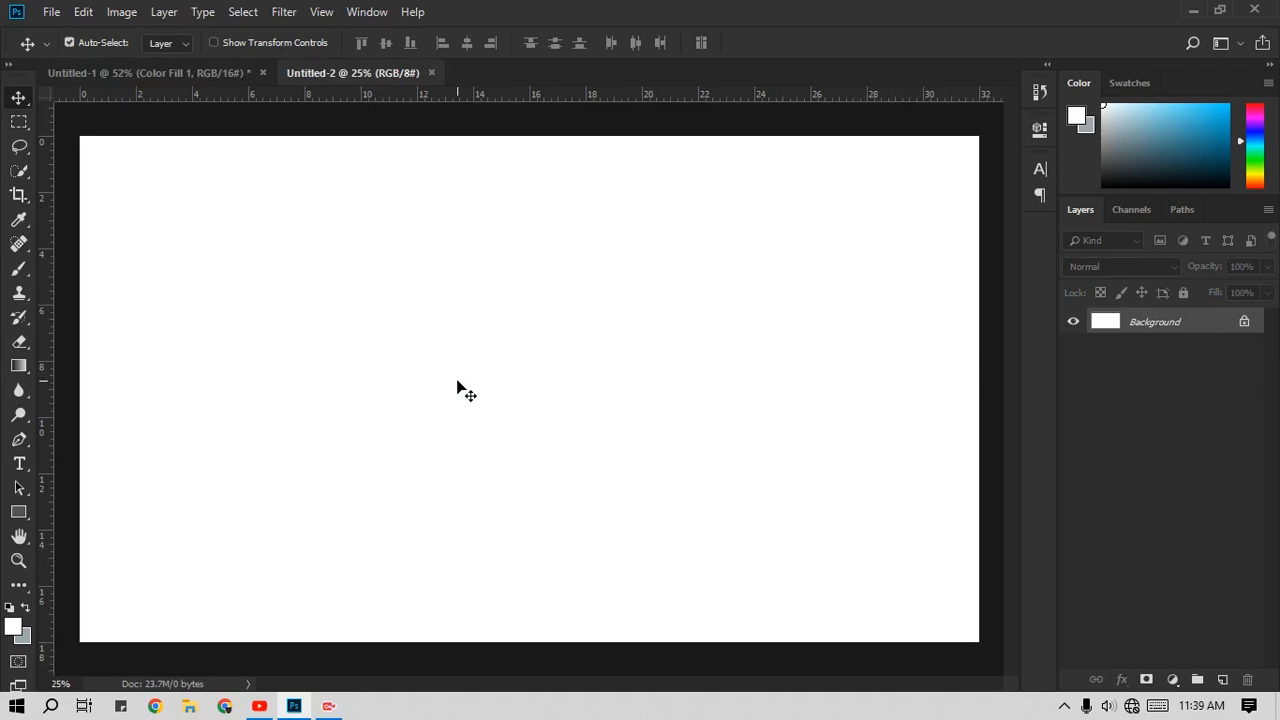
Step: Add a text layer across the middle of the canvas reading "Mr.photos 3D" in the Overgrow font
{"action": "key", "text": "t"}
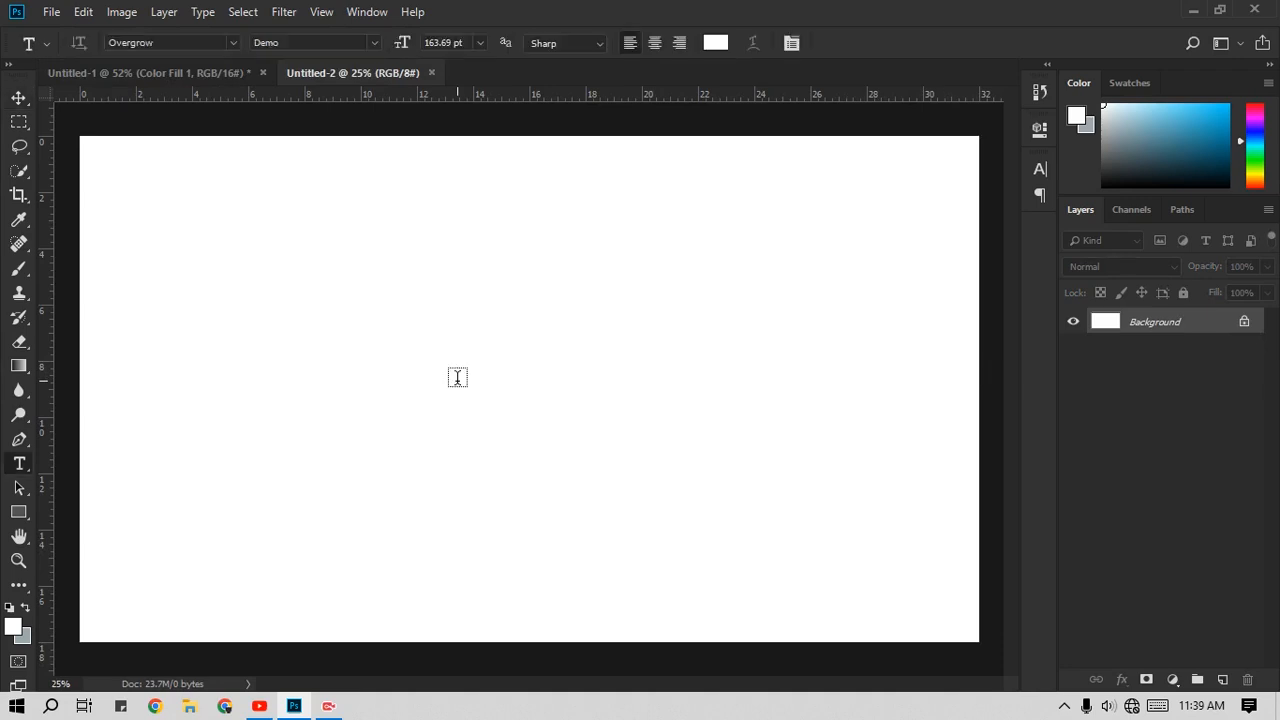
{"action": "left_click", "coordinate": [261, 407]}
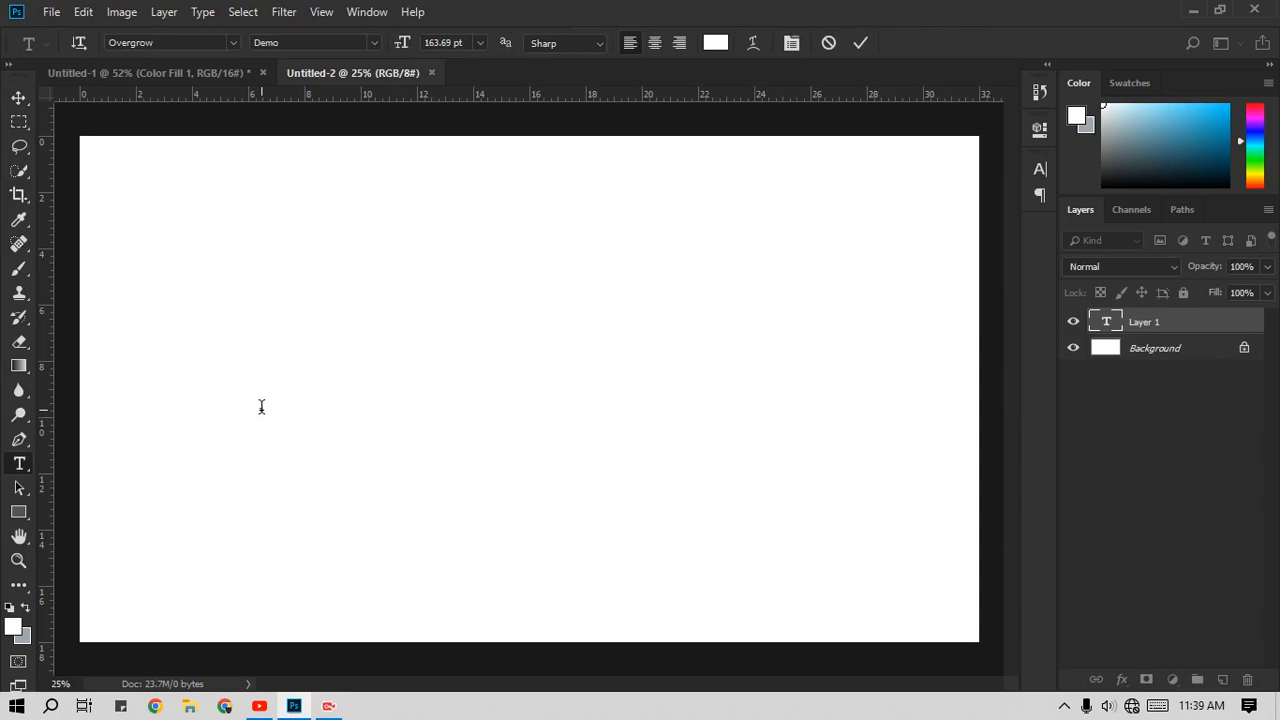
{"action": "type", "text": "Hello World "}
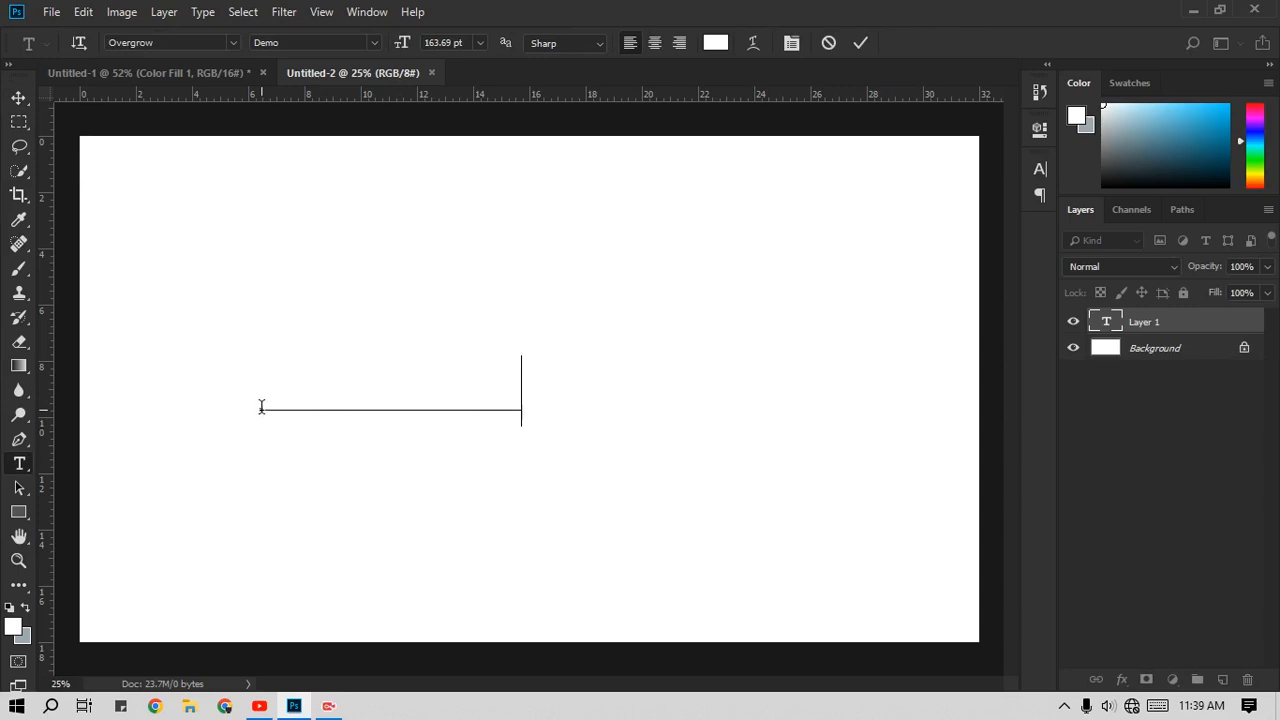
{"action": "type", "text": "Art"}
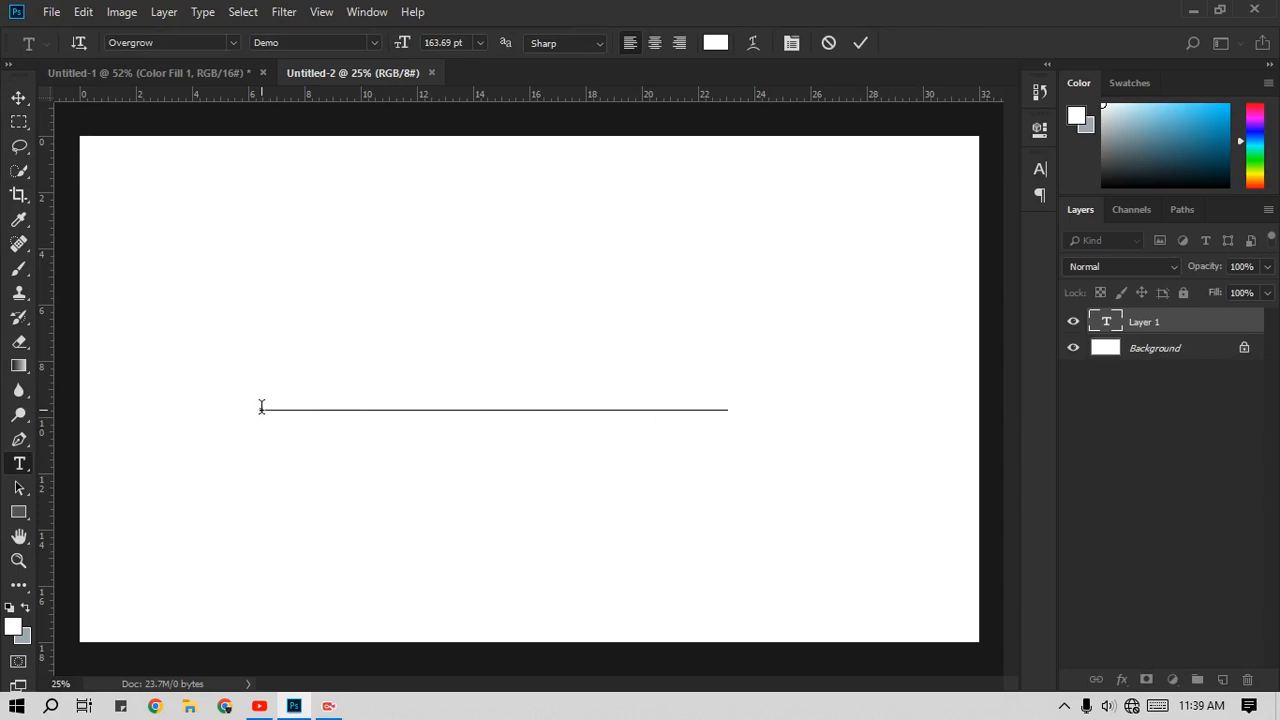
Step: Recolor all of the "Mr.photos 3D" text to dark grey 282828 and commit the text edit
{"action": "key", "text": "ctrl+shift+Left"}
{"action": "key", "text": "ctrl+shift+Left"}
{"action": "key", "text": "ctrl+shift+Left"}
{"action": "key", "text": "ctrl+shift+Left"}
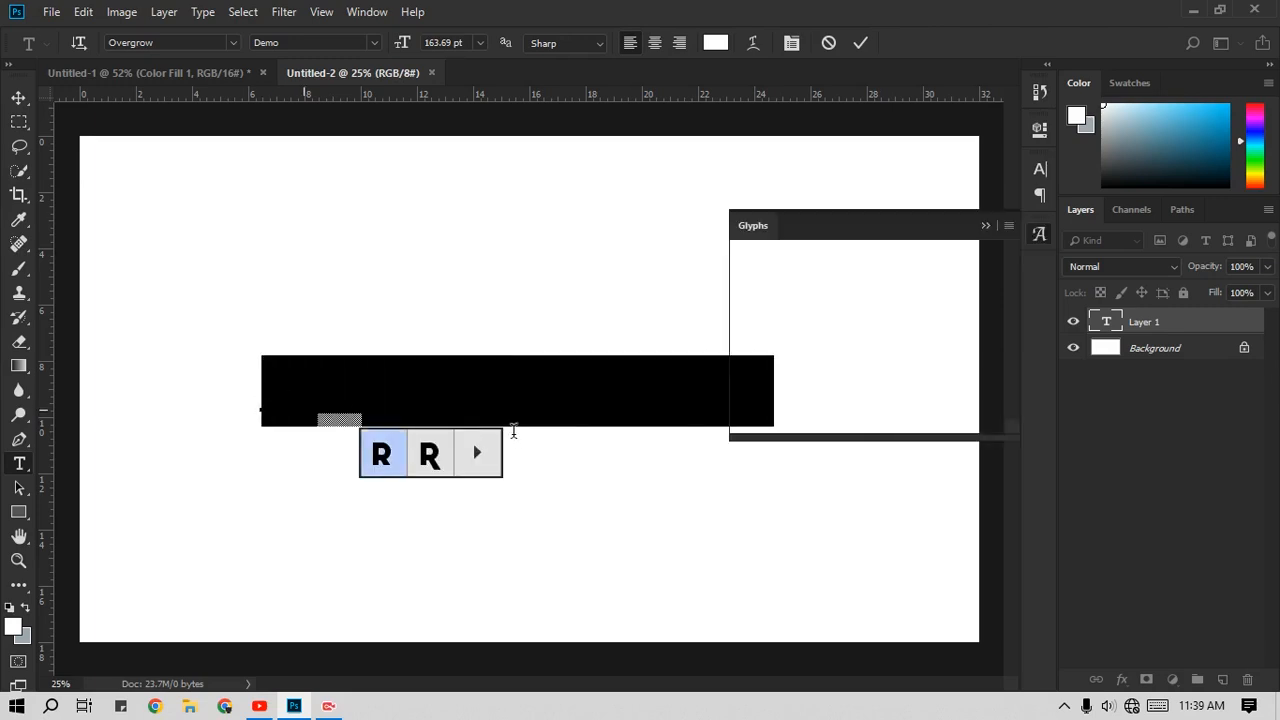
{"action": "left_click", "coordinate": [985, 226]}
{"action": "left_click", "coordinate": [732, 388]}
{"action": "left_click", "coordinate": [778, 391]}
{"action": "left_click_drag", "start_coordinate": [778, 391], "coordinate": [179, 413]}
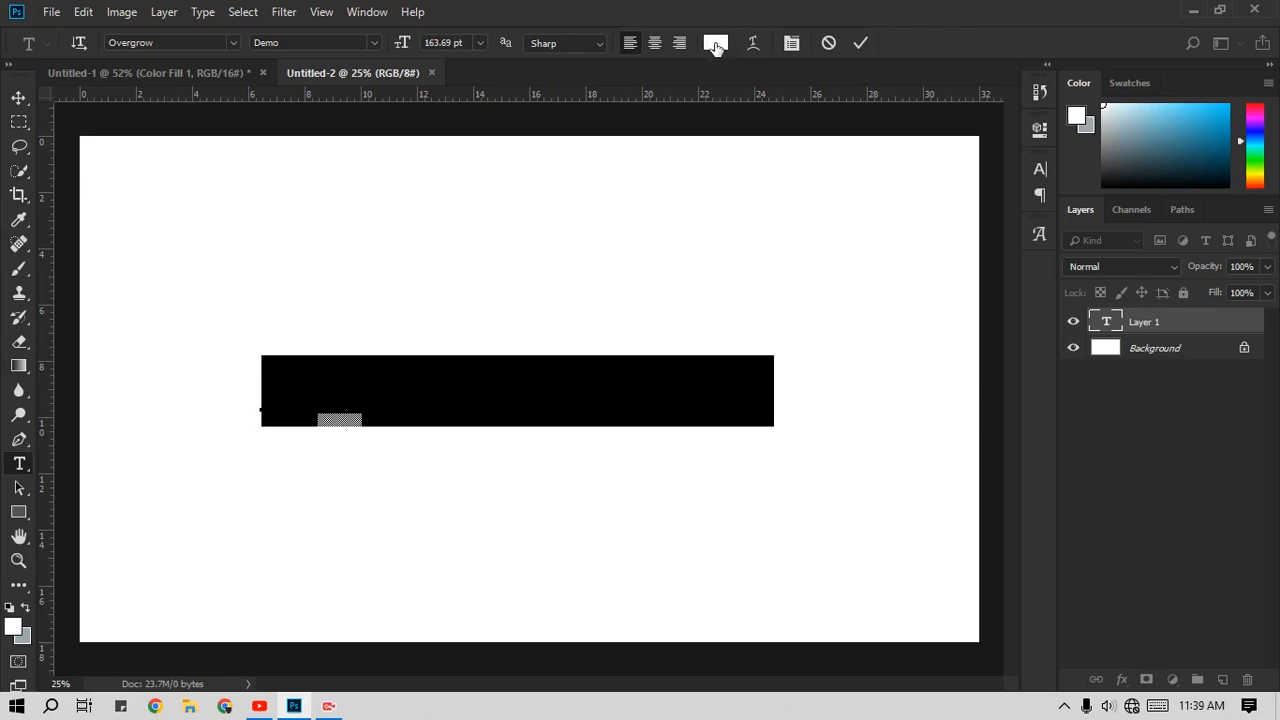
{"action": "left_click", "coordinate": [716, 47]}
{"action": "left_click", "coordinate": [797, 289]}
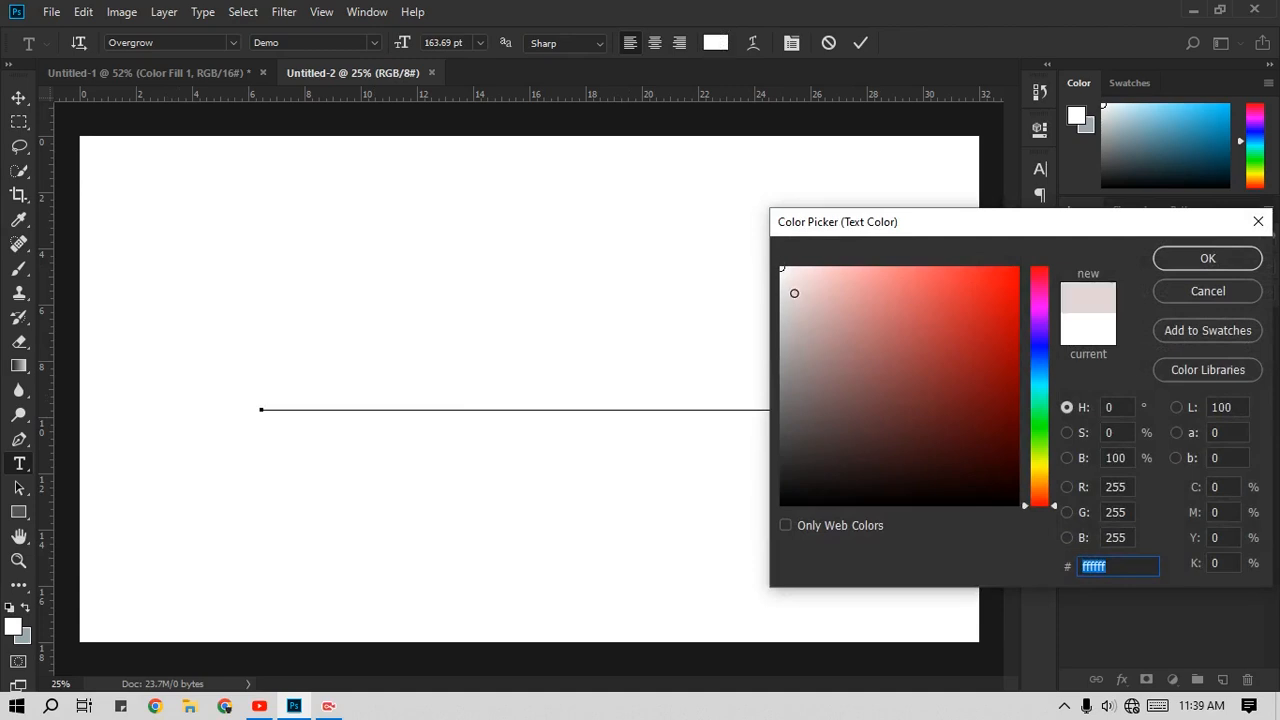
{"action": "left_click", "coordinate": [795, 383]}
{"action": "left_click_drag", "start_coordinate": [795, 383], "coordinate": [772, 468]}
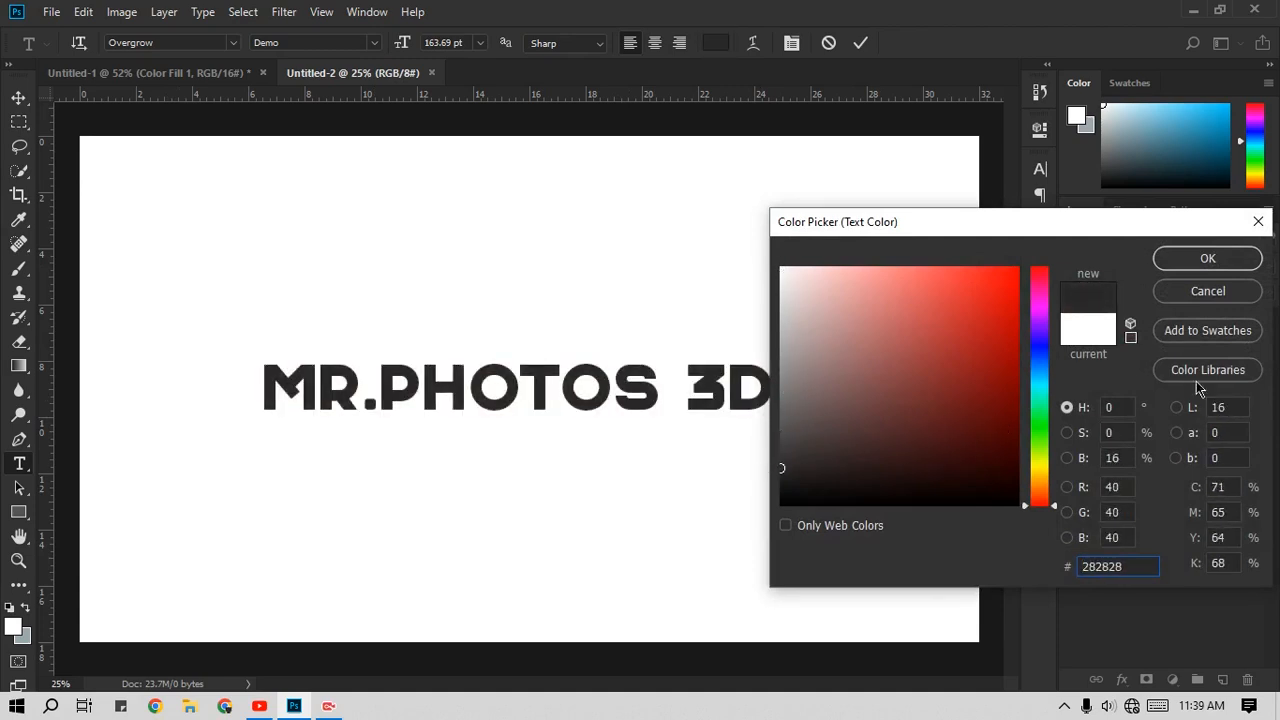
{"action": "left_click", "coordinate": [1192, 264]}
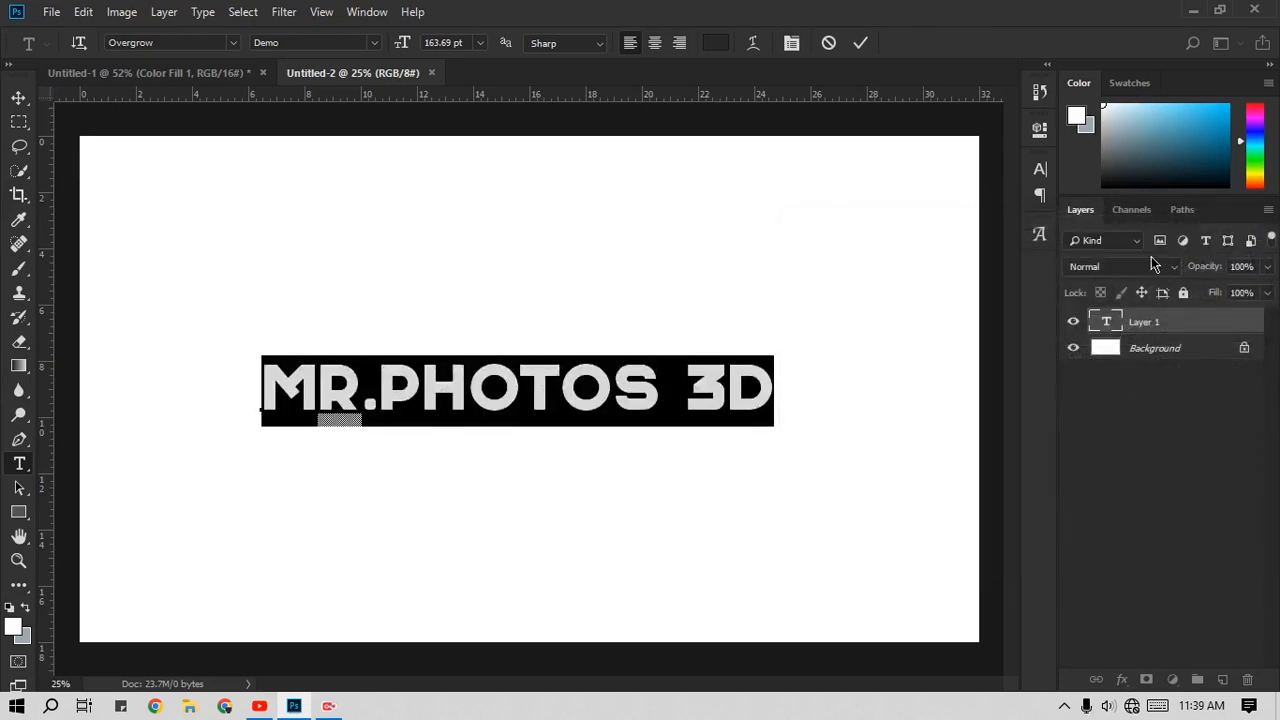
{"action": "left_click", "coordinate": [860, 42]}
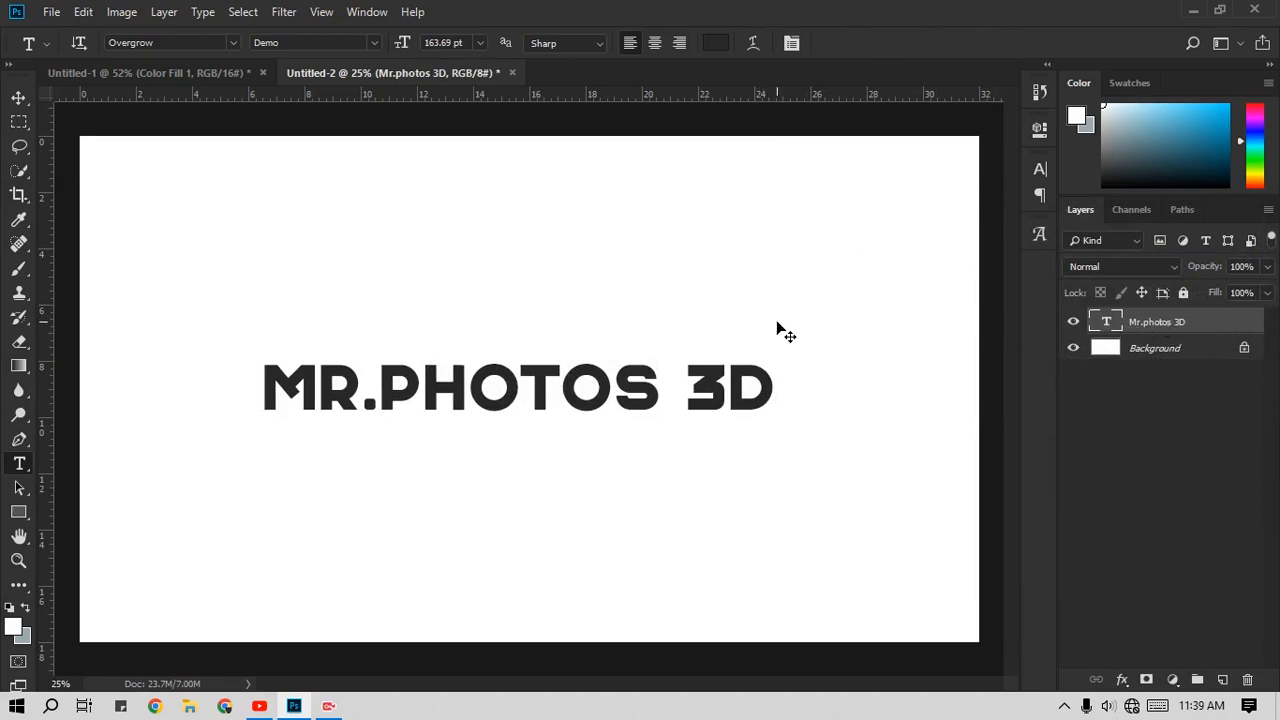
Step: Center the text on the canvas and scale it up to about 244 pt with Free Transform
{"action": "key", "text": "ctrl+t"}
{"action": "mouse_move", "coordinate": [689, 383]}
{"action": "left_mouse_down"}
{"action": "mouse_move", "coordinate": [666, 369]}
{"action": "mouse_move", "coordinate": [640, 404]}
{"action": "mouse_move", "coordinate": [679, 402]}
{"action": "left_mouse_up"}
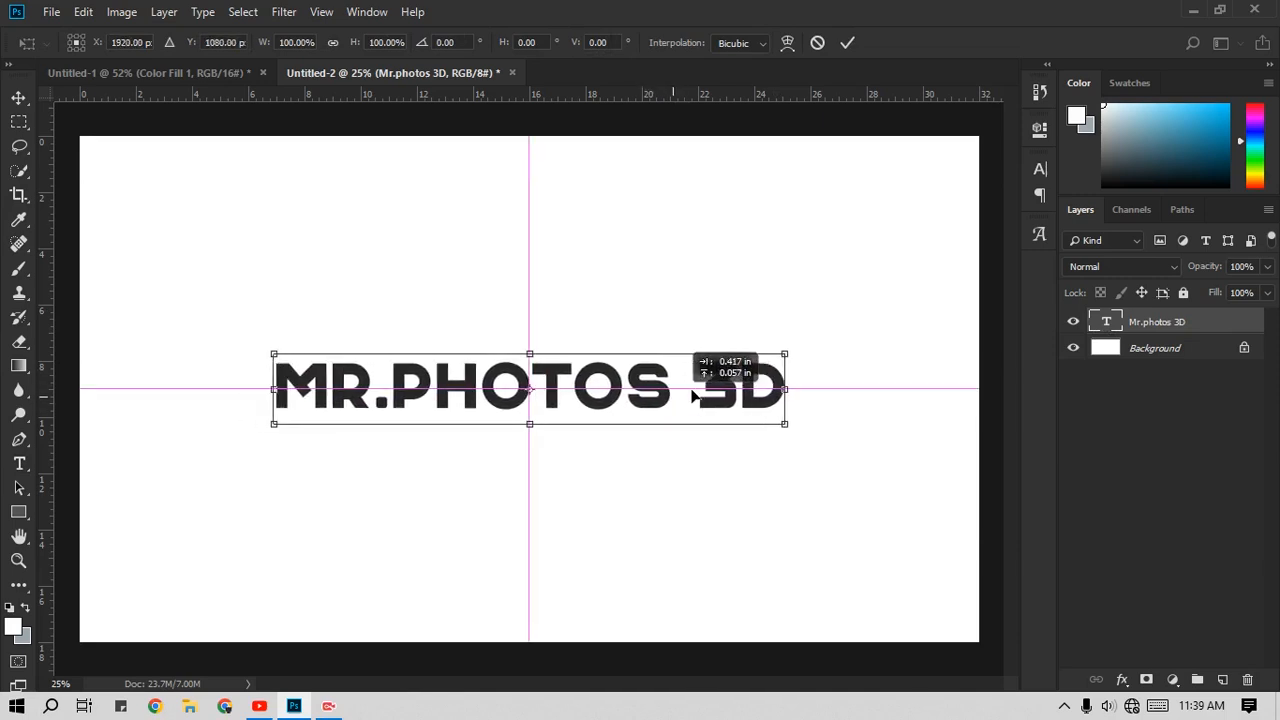
{"action": "left_click_drag", "start_coordinate": [784, 354], "coordinate": [909, 331]}
{"action": "left_click", "coordinate": [847, 42]}
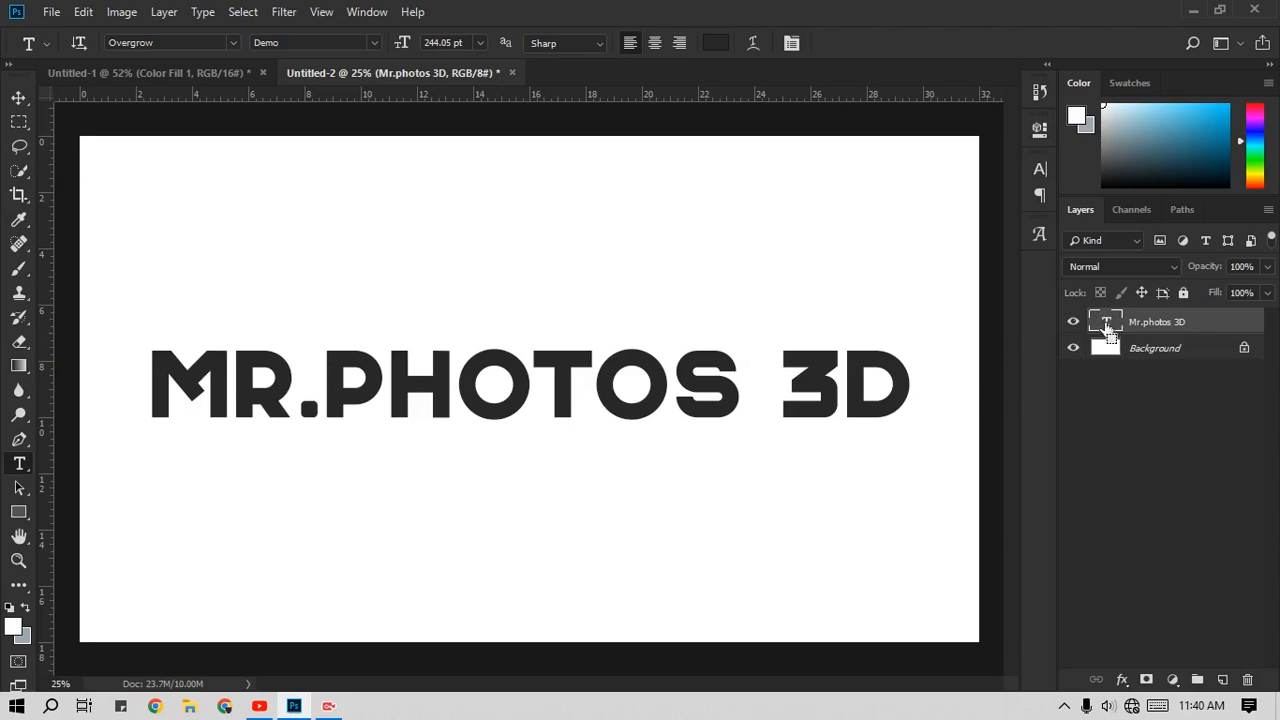
Step: Load the text's outline as a selection and add a Solid Color fill layer from it in dark navy 0c121f
{"action": "left_click", "coordinate": [1105, 325], "text": "ctrl"}
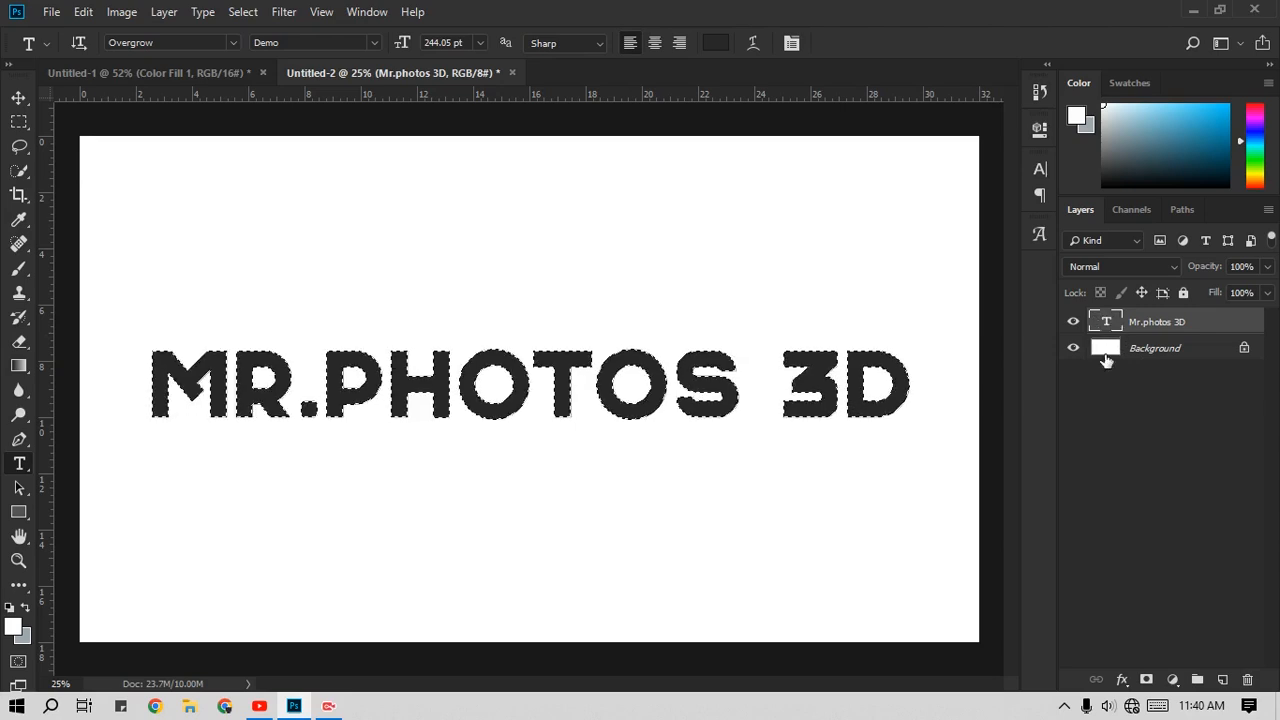
{"action": "left_click", "coordinate": [1175, 680]}
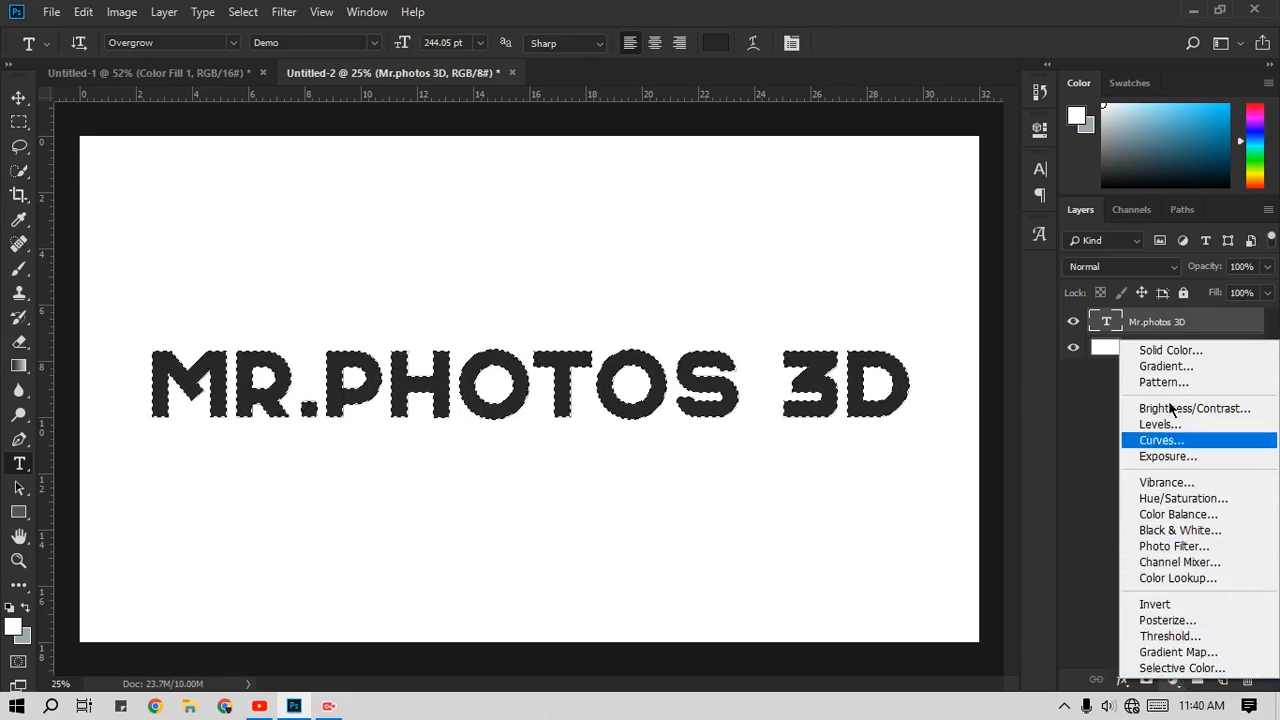
{"action": "left_click", "coordinate": [1168, 352]}
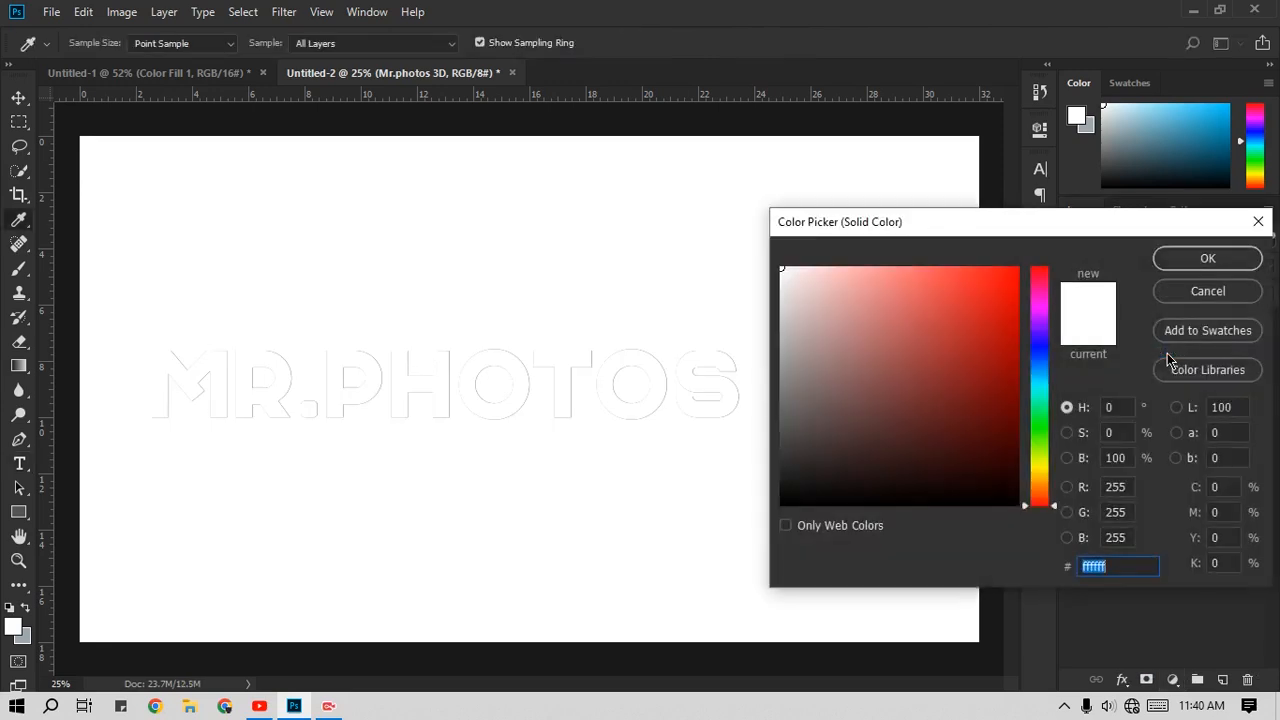
{"action": "left_click_drag", "start_coordinate": [841, 311], "coordinate": [720, 469]}
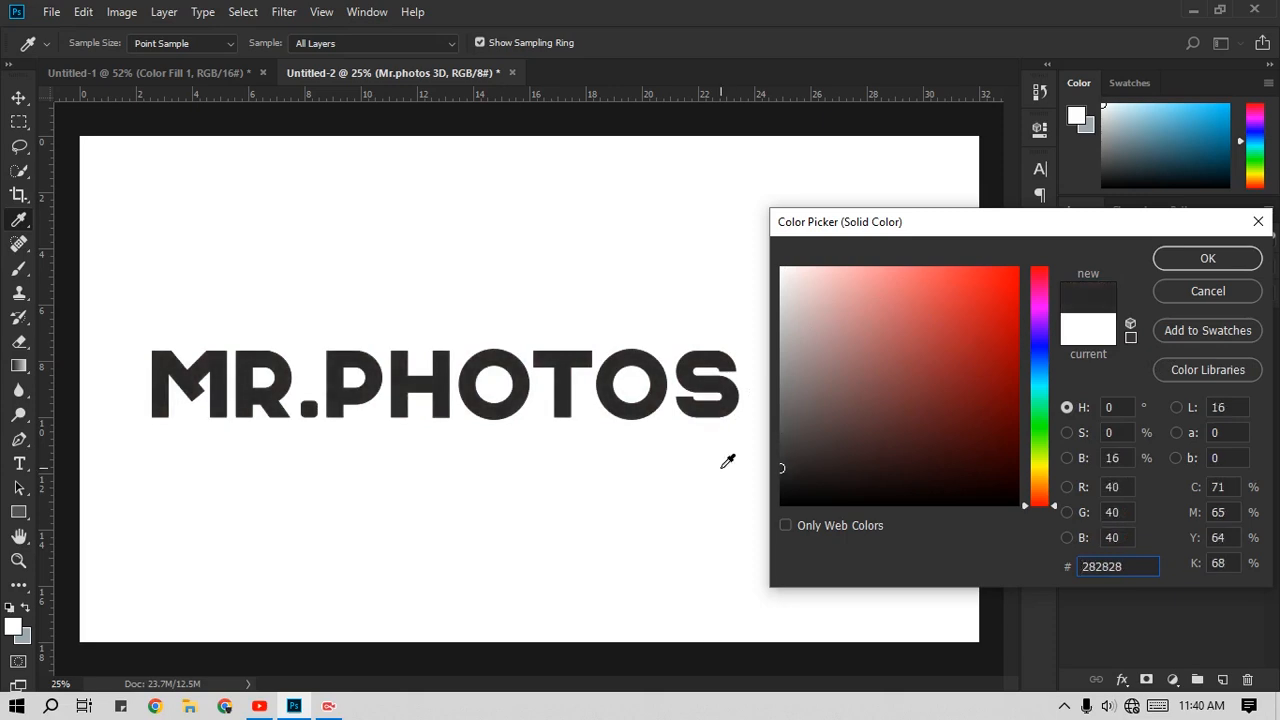
{"action": "left_click_drag", "start_coordinate": [1045, 364], "coordinate": [1032, 396]}
{"action": "left_click_drag", "start_coordinate": [914, 491], "coordinate": [922, 481]}
{"action": "left_click_drag", "start_coordinate": [1037, 388], "coordinate": [1037, 360]}
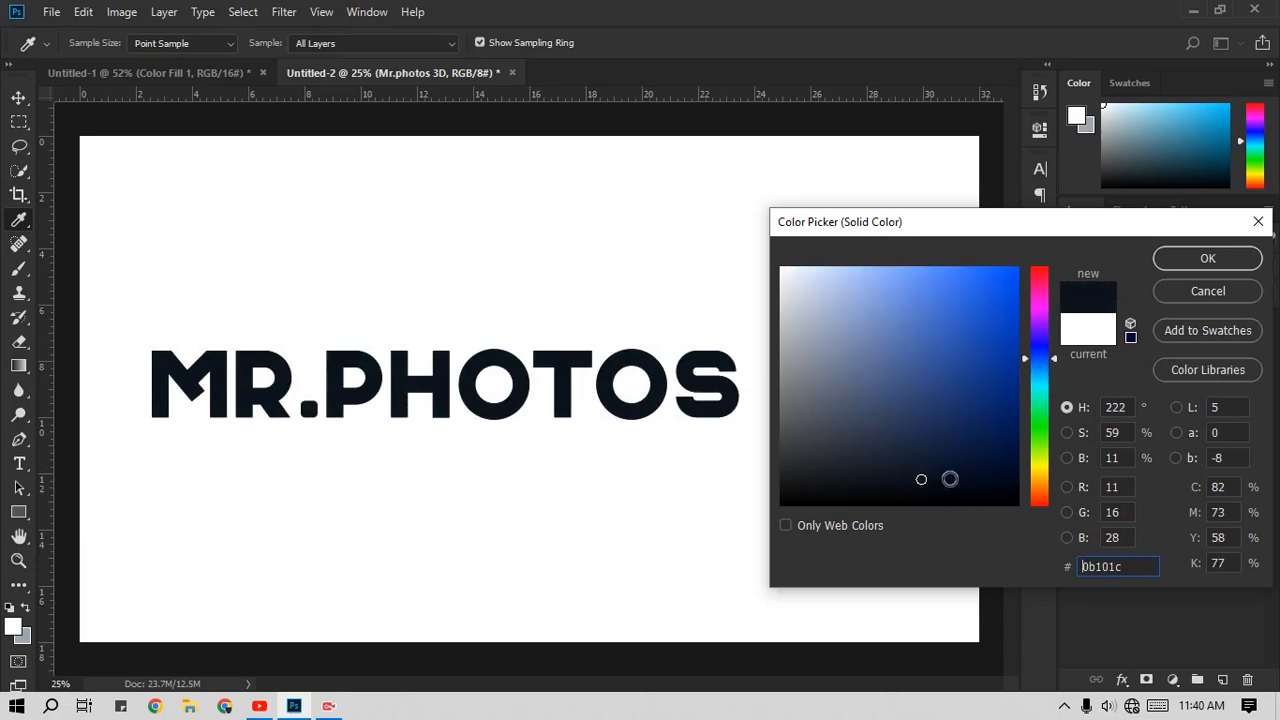
{"action": "left_click_drag", "start_coordinate": [921, 479], "coordinate": [923, 476]}
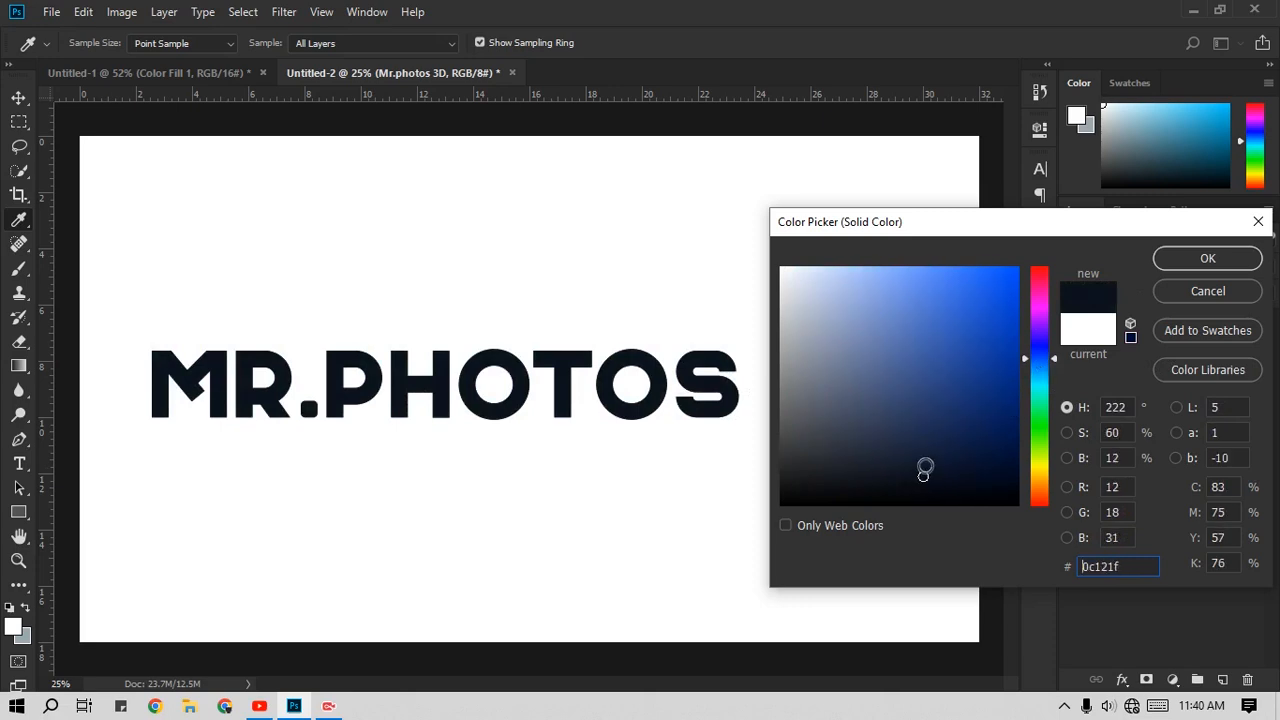
{"action": "left_click", "coordinate": [1208, 259]}
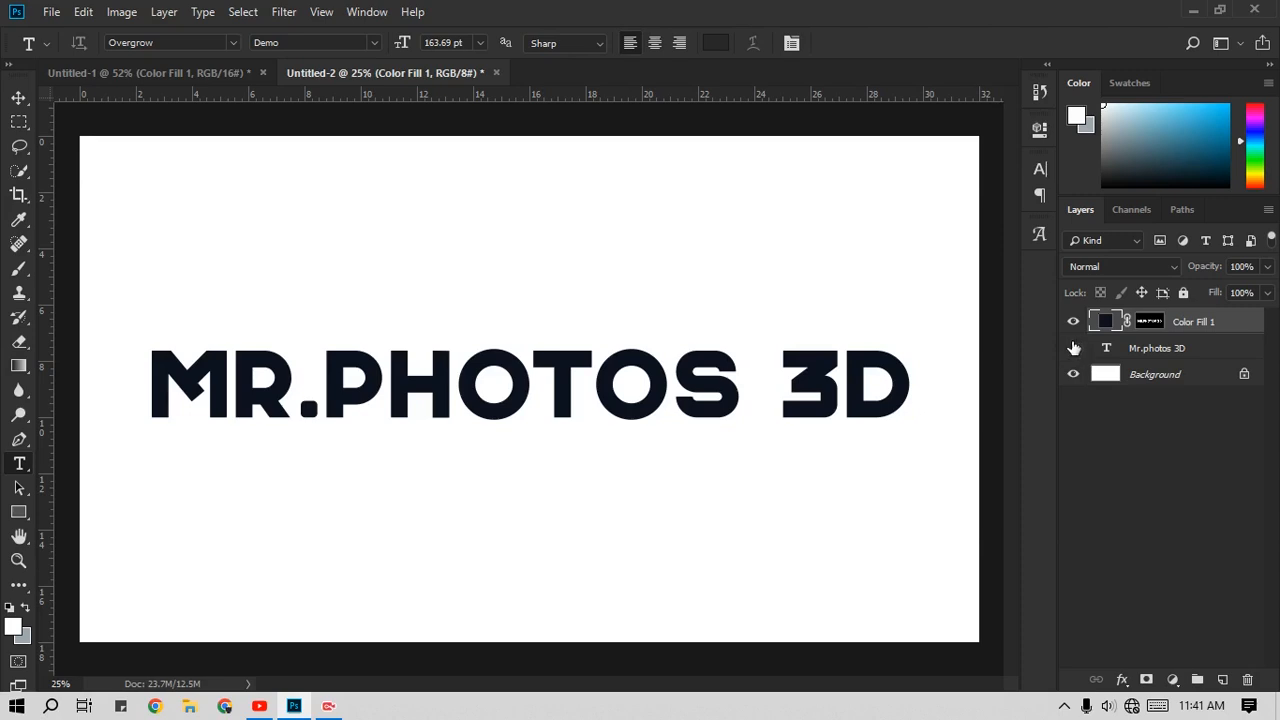
Step: Switch the layer thumbnails to medium size
{"action": "left_click", "coordinate": [1152, 321]}
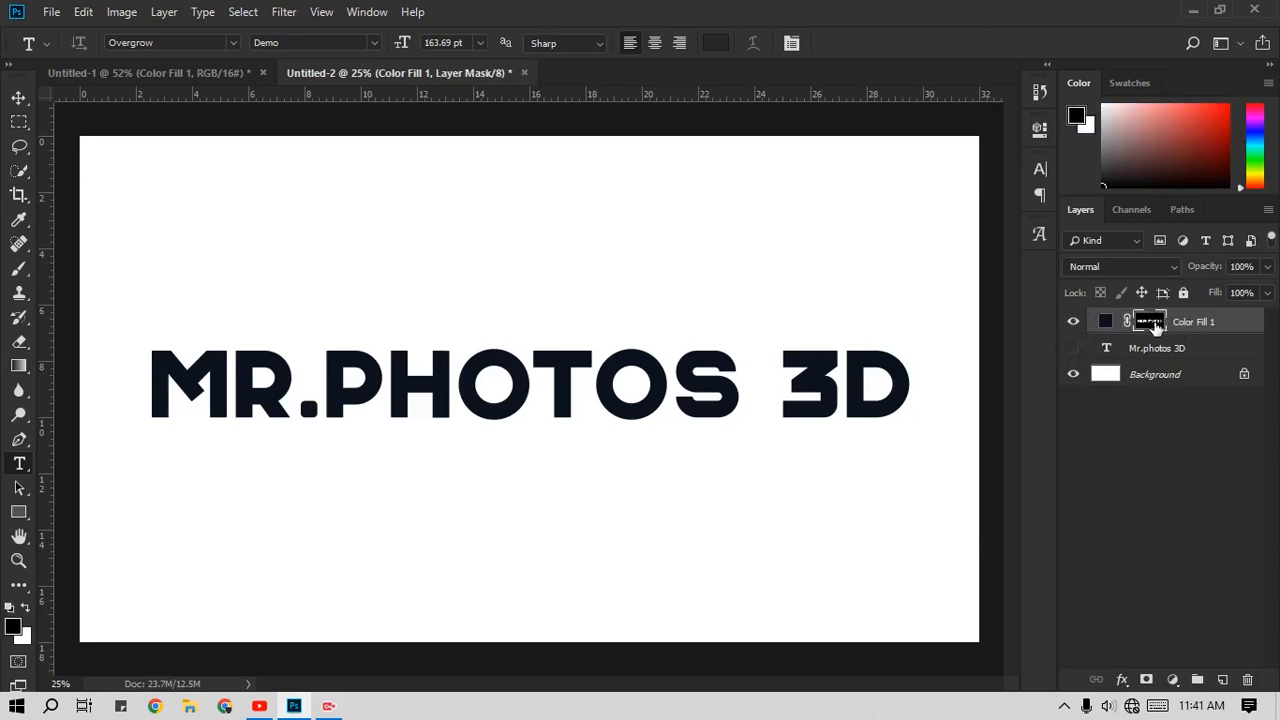
{"action": "left_click", "coordinate": [1107, 323]}
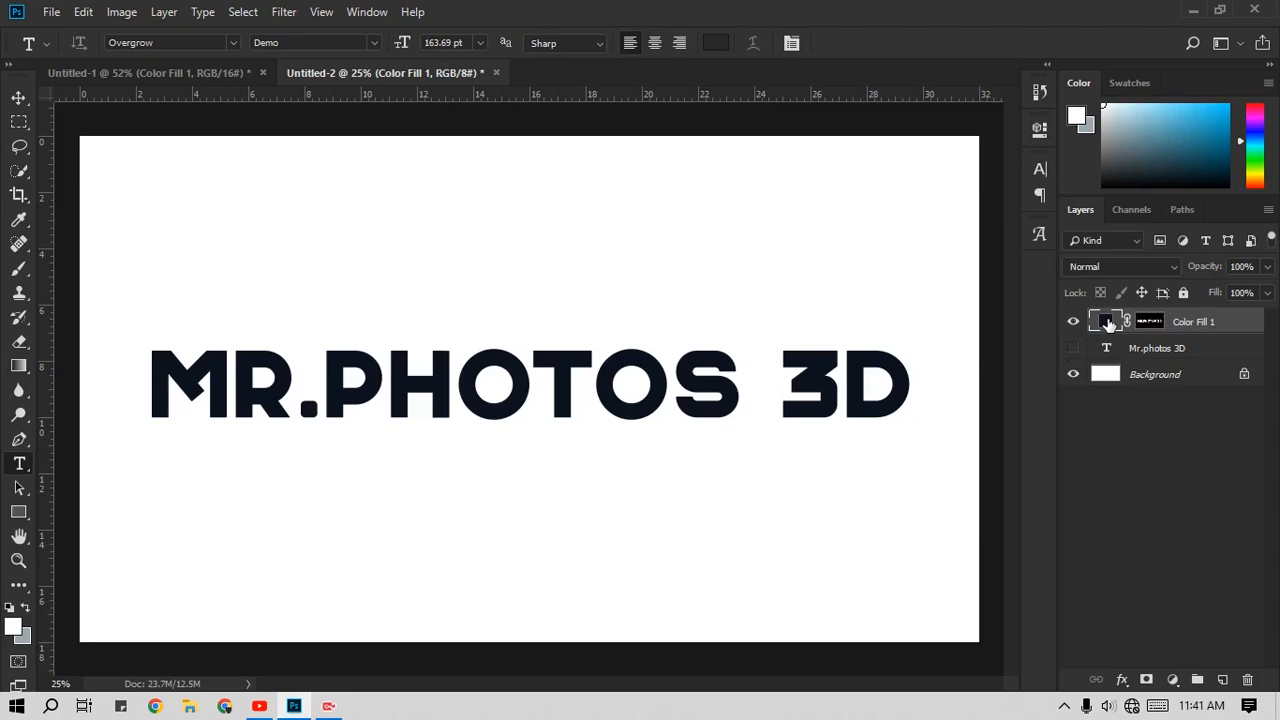
{"action": "right_click", "coordinate": [1134, 478]}
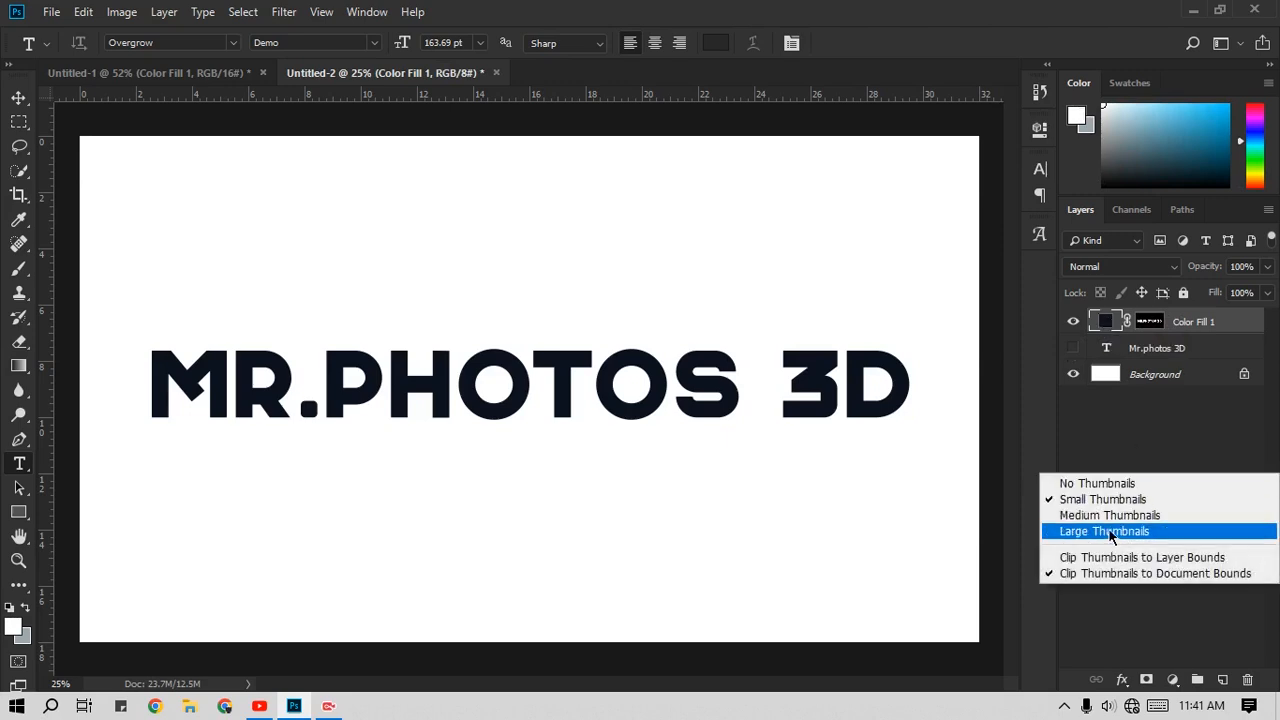
{"action": "left_click", "coordinate": [1110, 515]}
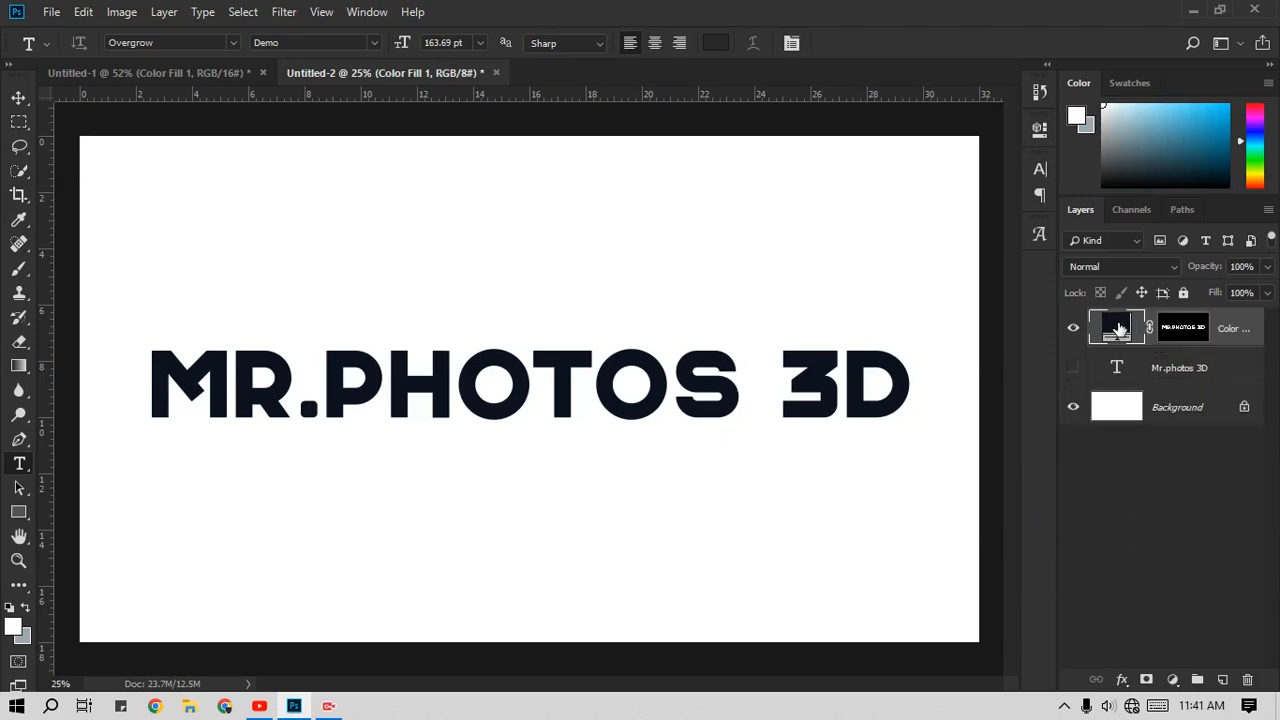
Step: Refine the color fill layer's mask with Select and Mask, using Smooth 41, Feather 5.7 px and Contrast 63%
{"action": "left_click", "coordinate": [1184, 330]}
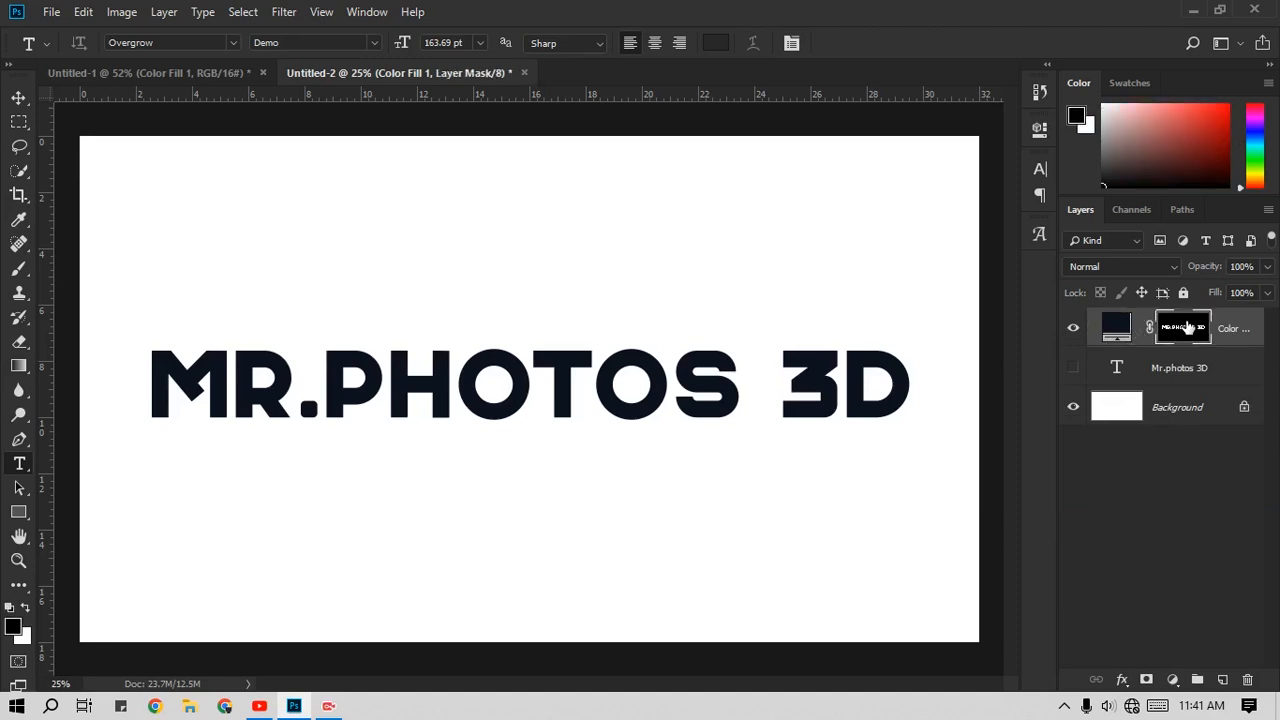
{"action": "left_click", "coordinate": [1188, 328], "text": "shift"}
{"action": "left_click", "coordinate": [1175, 338], "text": "shift"}
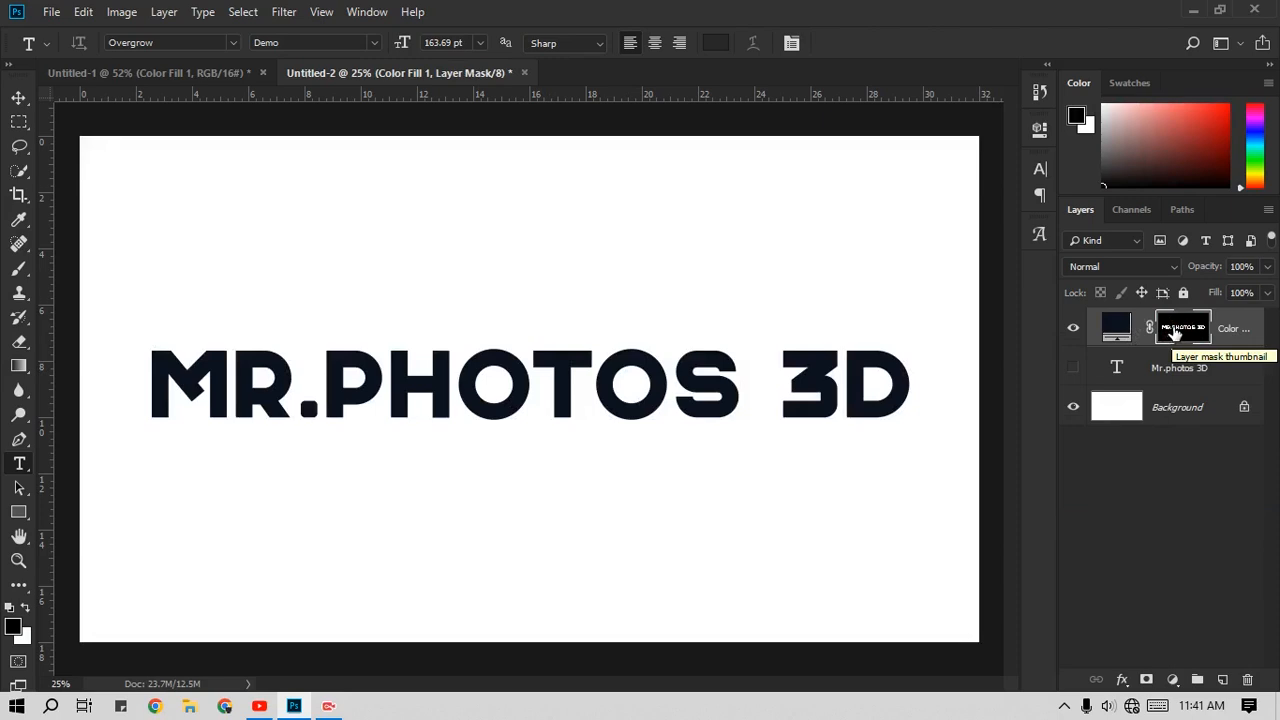
{"action": "right_click", "coordinate": [1175, 333]}
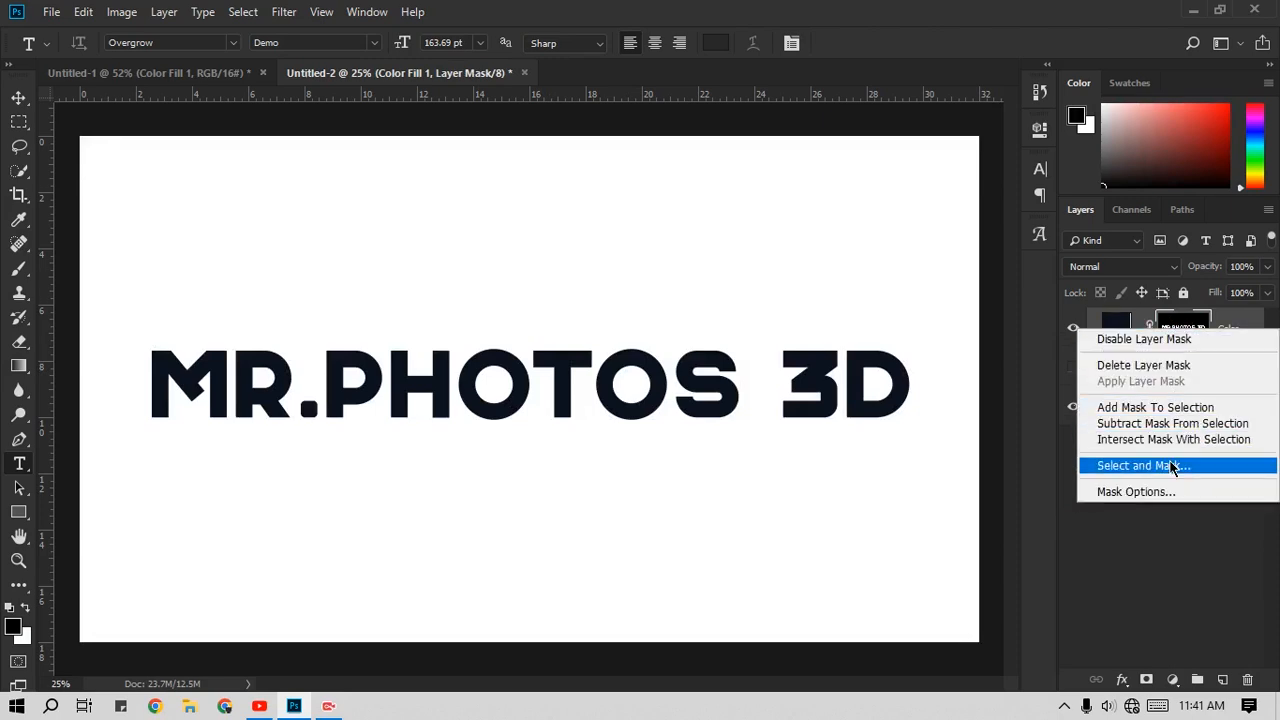
{"action": "left_click", "coordinate": [1140, 465]}
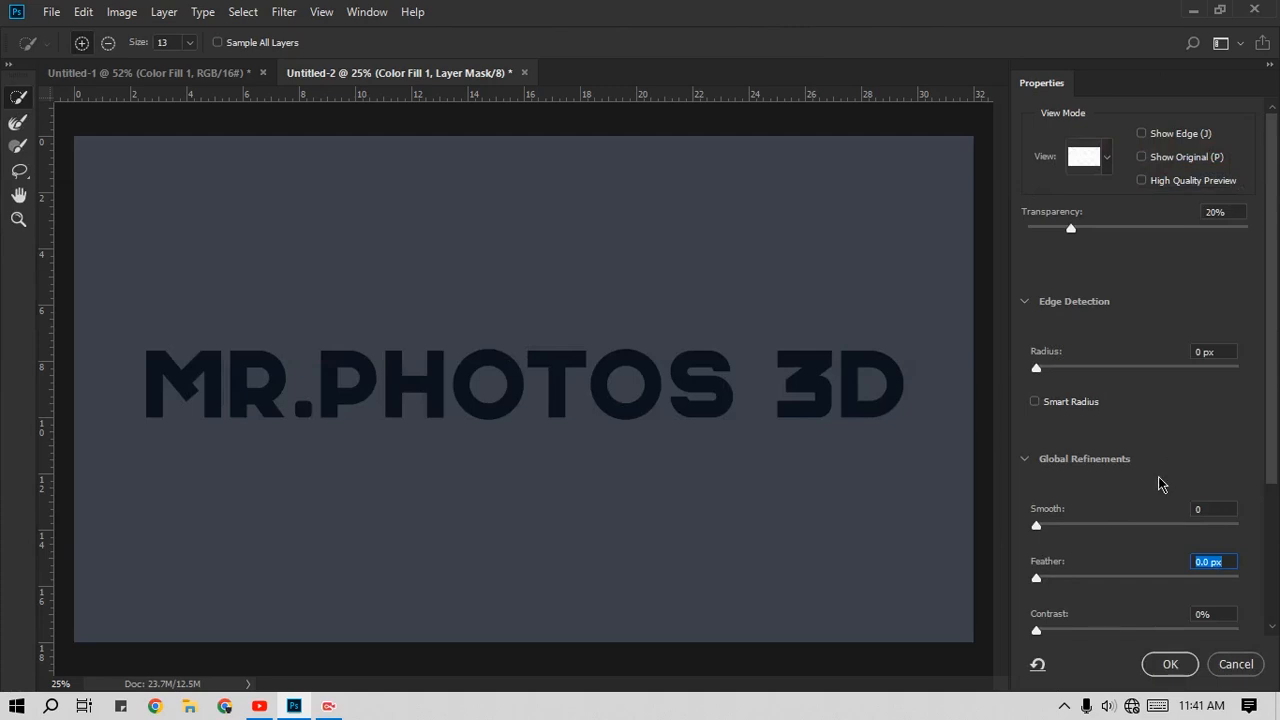
{"action": "left_click_drag", "start_coordinate": [1052, 630], "coordinate": [1169, 640]}
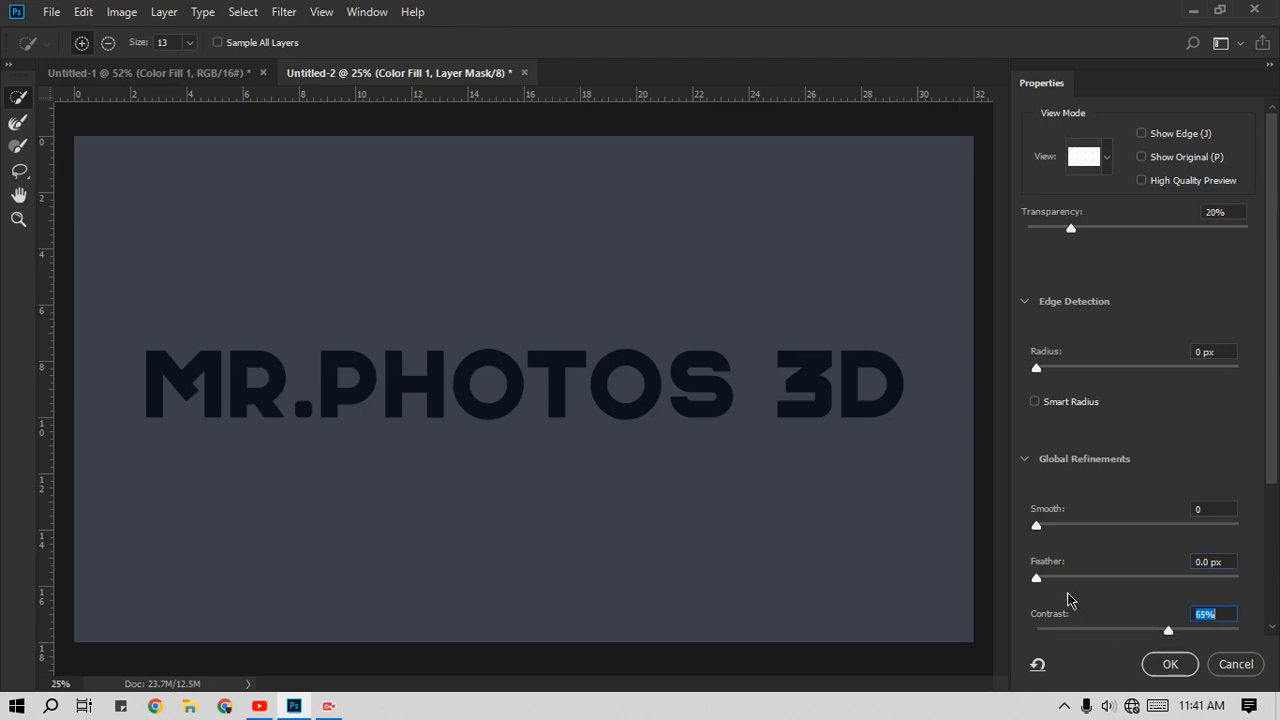
{"action": "left_click_drag", "start_coordinate": [1037, 578], "coordinate": [935, 582]}
{"action": "left_click_drag", "start_coordinate": [1036, 578], "coordinate": [945, 586]}
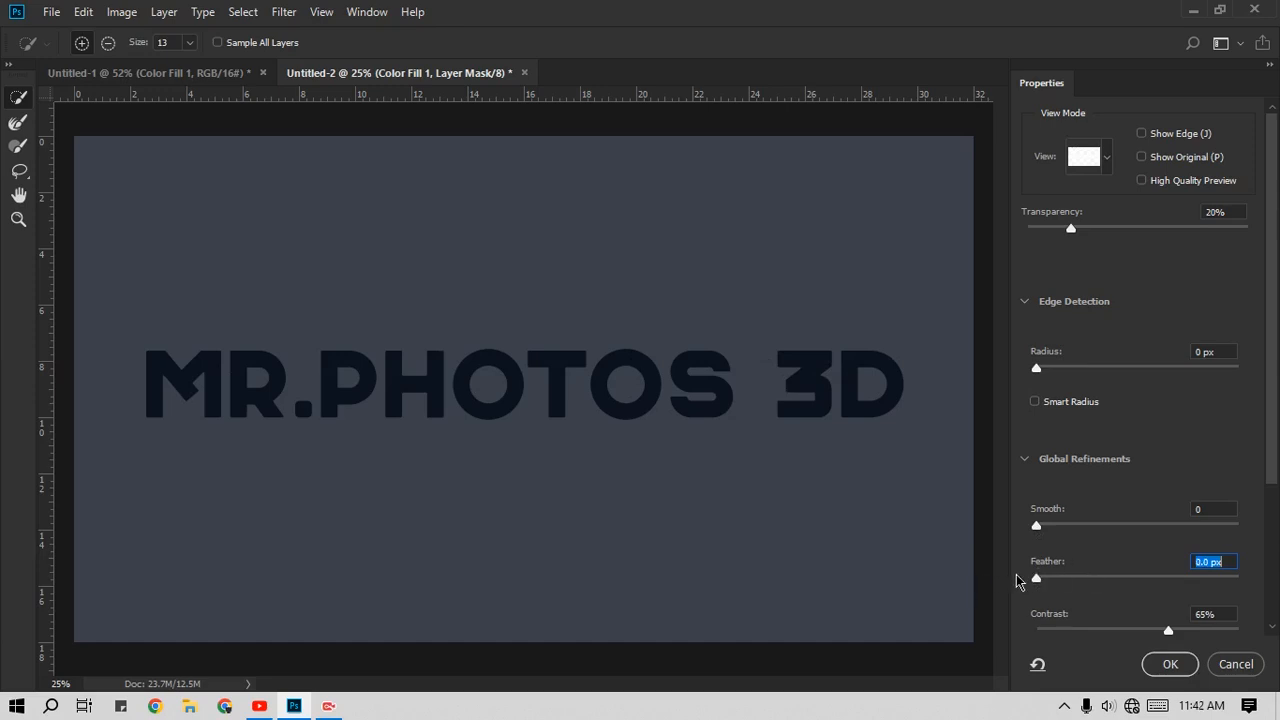
{"action": "left_click_drag", "start_coordinate": [1036, 578], "coordinate": [1087, 594]}
{"action": "left_click_drag", "start_coordinate": [1034, 529], "coordinate": [1120, 534]}
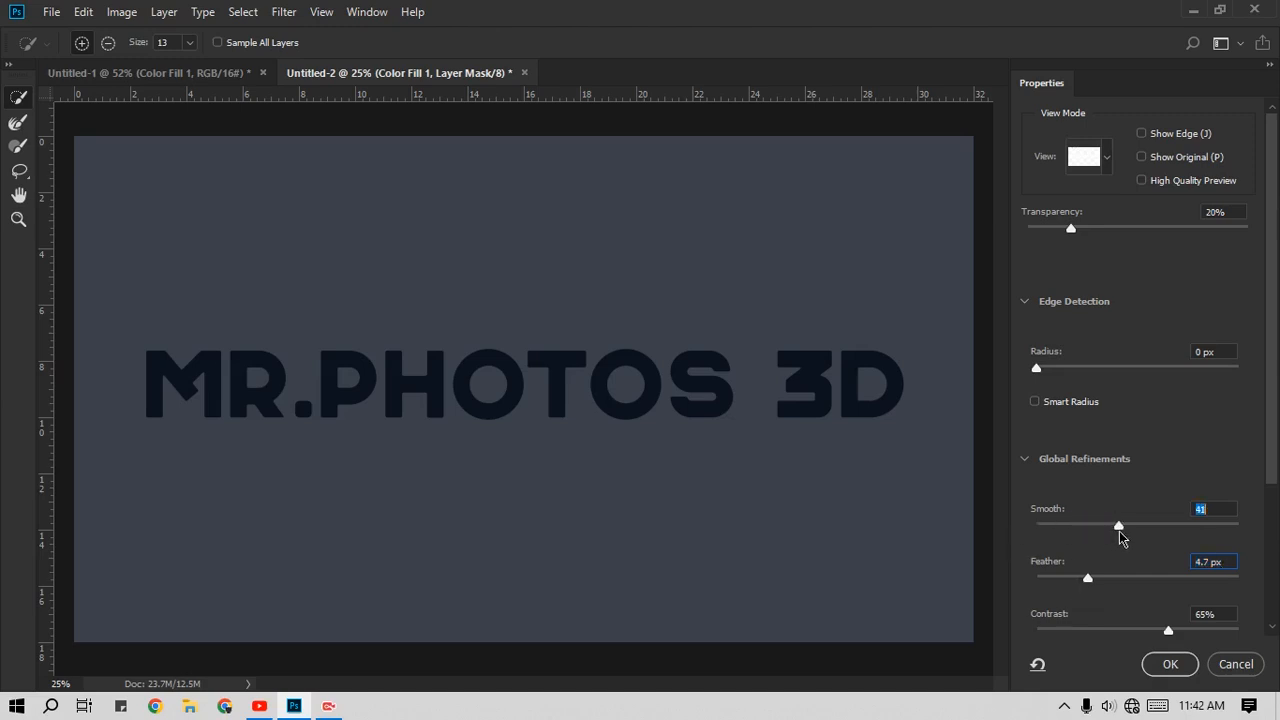
{"action": "left_click_drag", "start_coordinate": [1169, 633], "coordinate": [1139, 632]}
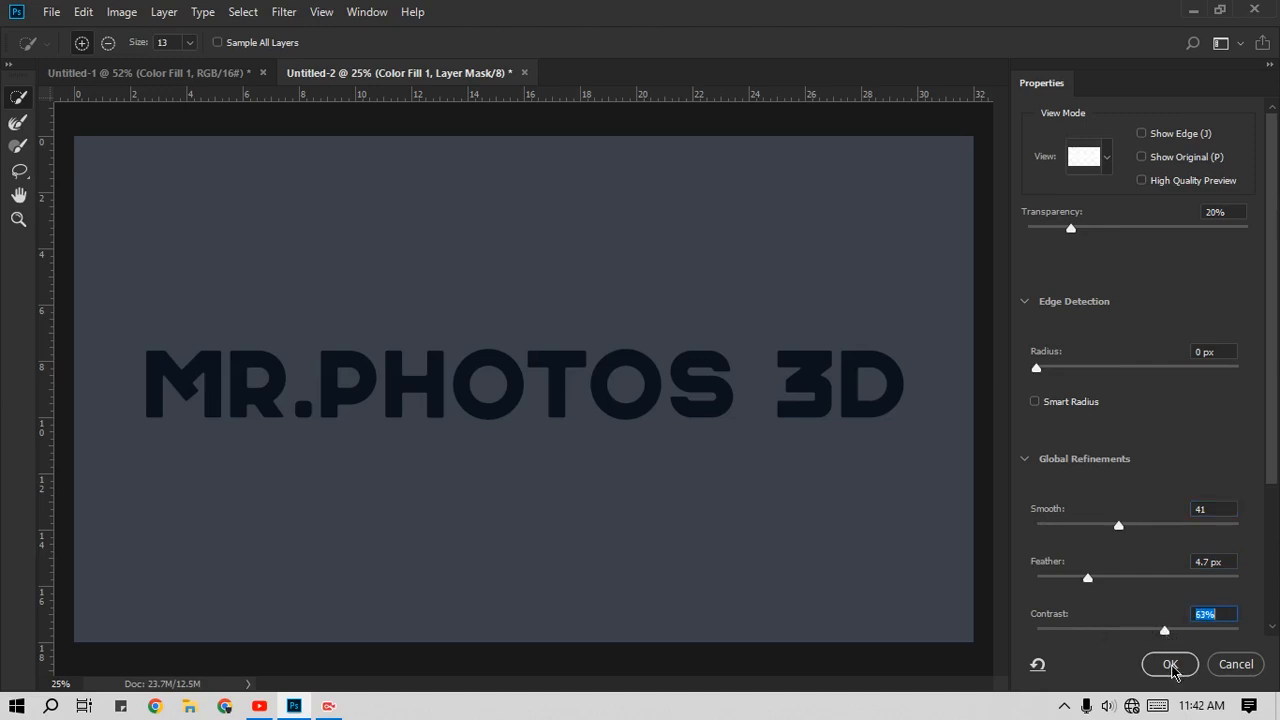
{"action": "left_click_drag", "start_coordinate": [1089, 580], "coordinate": [1091, 580]}
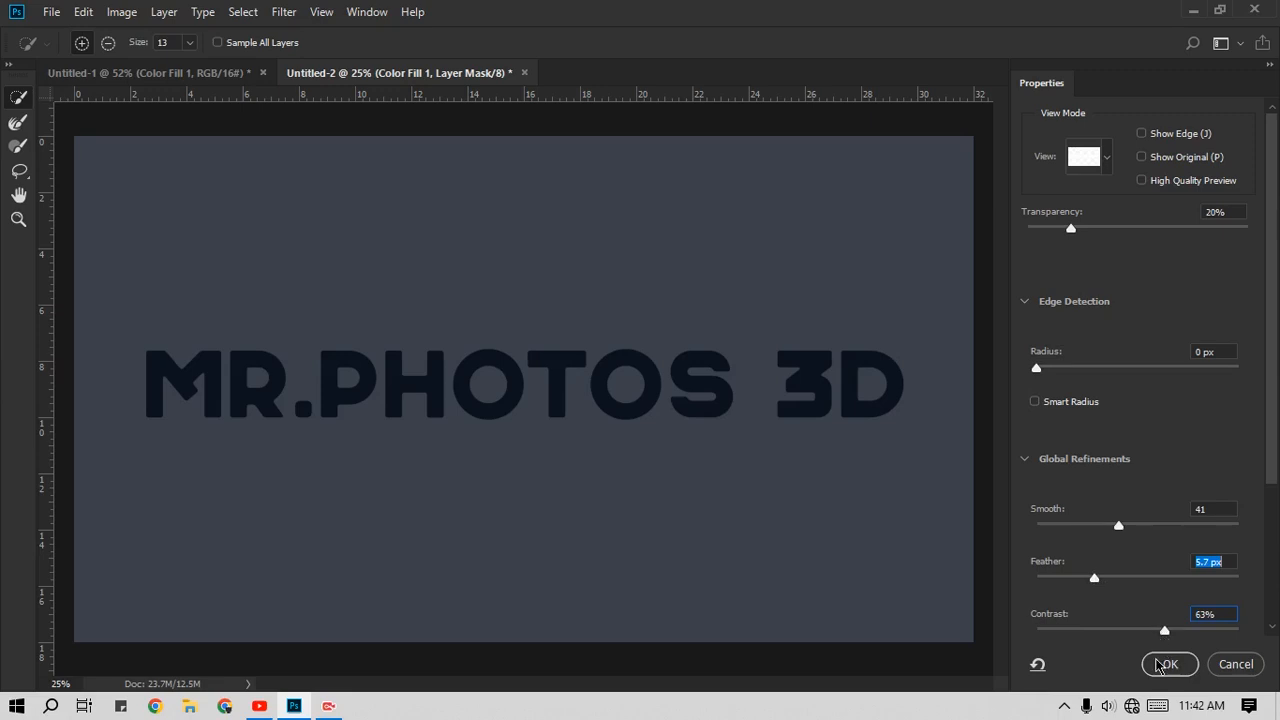
{"action": "left_click", "coordinate": [1166, 665]}
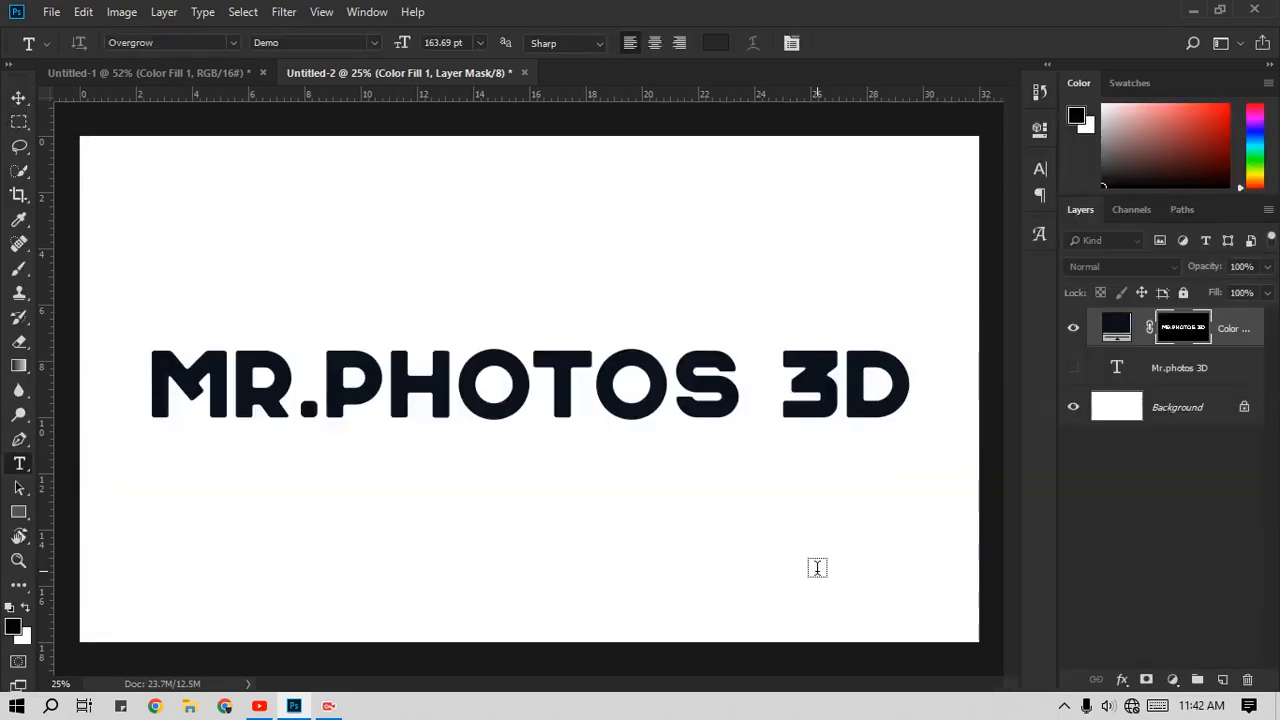
Step: Apply the Crystallize filter to the color fill layer's mask with a cell size of 5
{"action": "scroll", "coordinate": [857, 409], "scroll_direction": "up", "scroll_amount": 3}
{"action": "scroll", "coordinate": [818, 397], "scroll_direction": "up", "scroll_amount": 3}
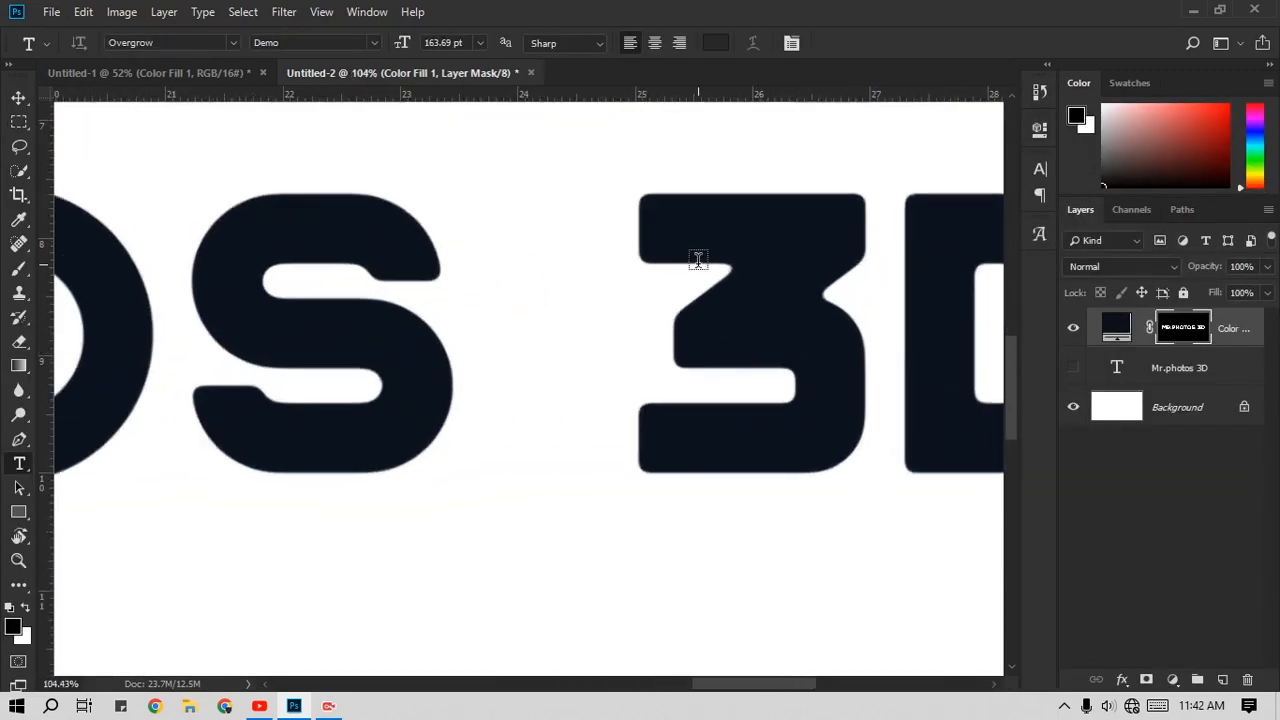
{"action": "scroll", "coordinate": [630, 345], "scroll_direction": "down", "scroll_amount": 6}
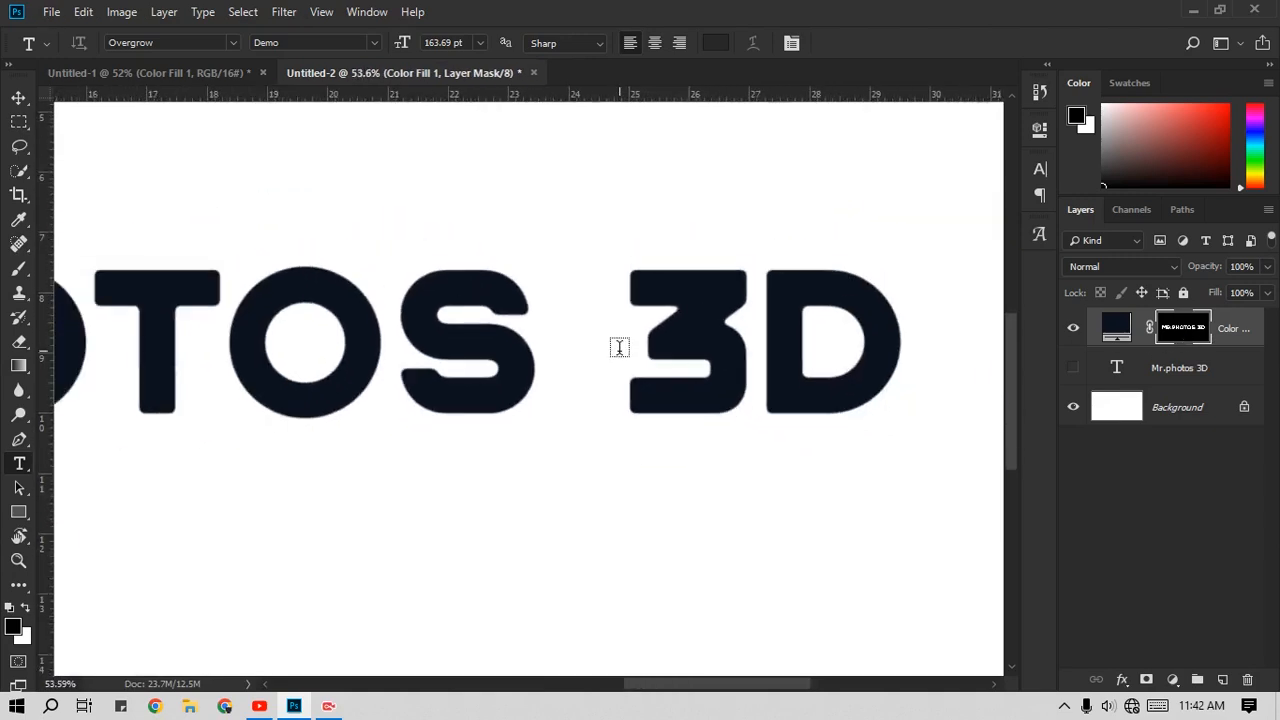
{"action": "scroll", "coordinate": [561, 377], "scroll_direction": "up", "scroll_amount": 2}
{"action": "scroll", "coordinate": [562, 378], "scroll_direction": "down", "scroll_amount": 2}
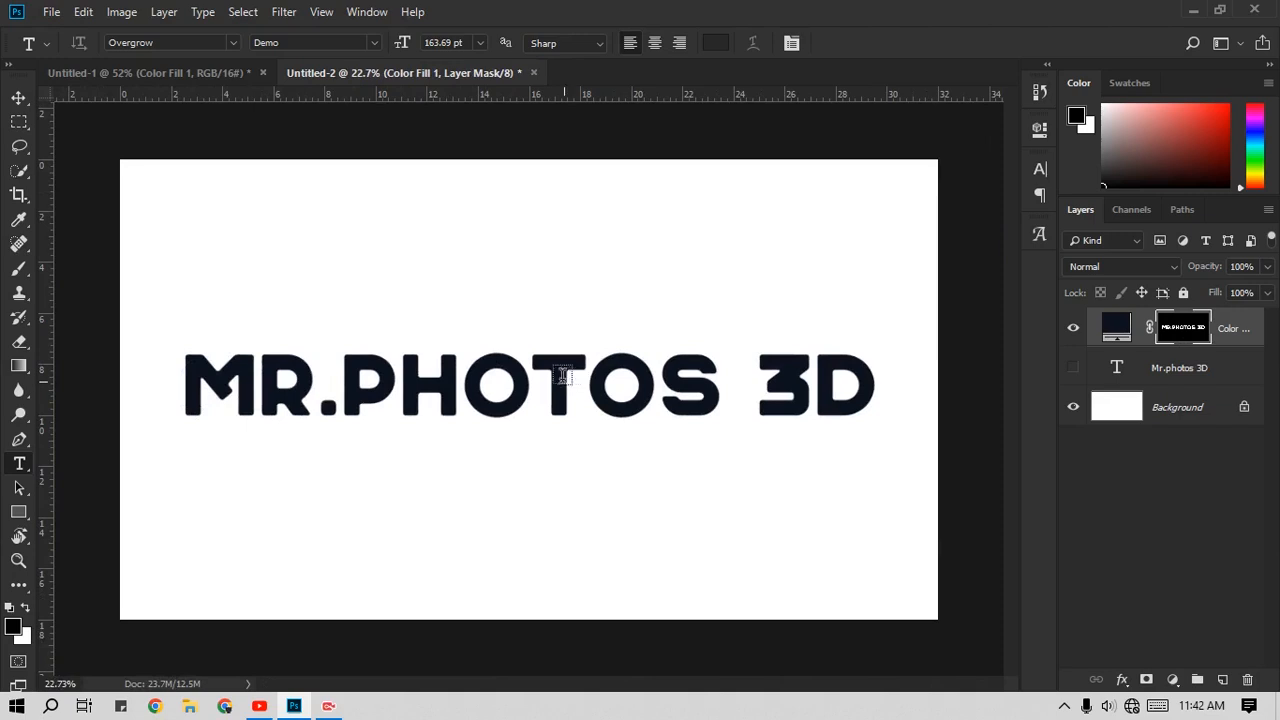
{"action": "left_click", "coordinate": [283, 11]}
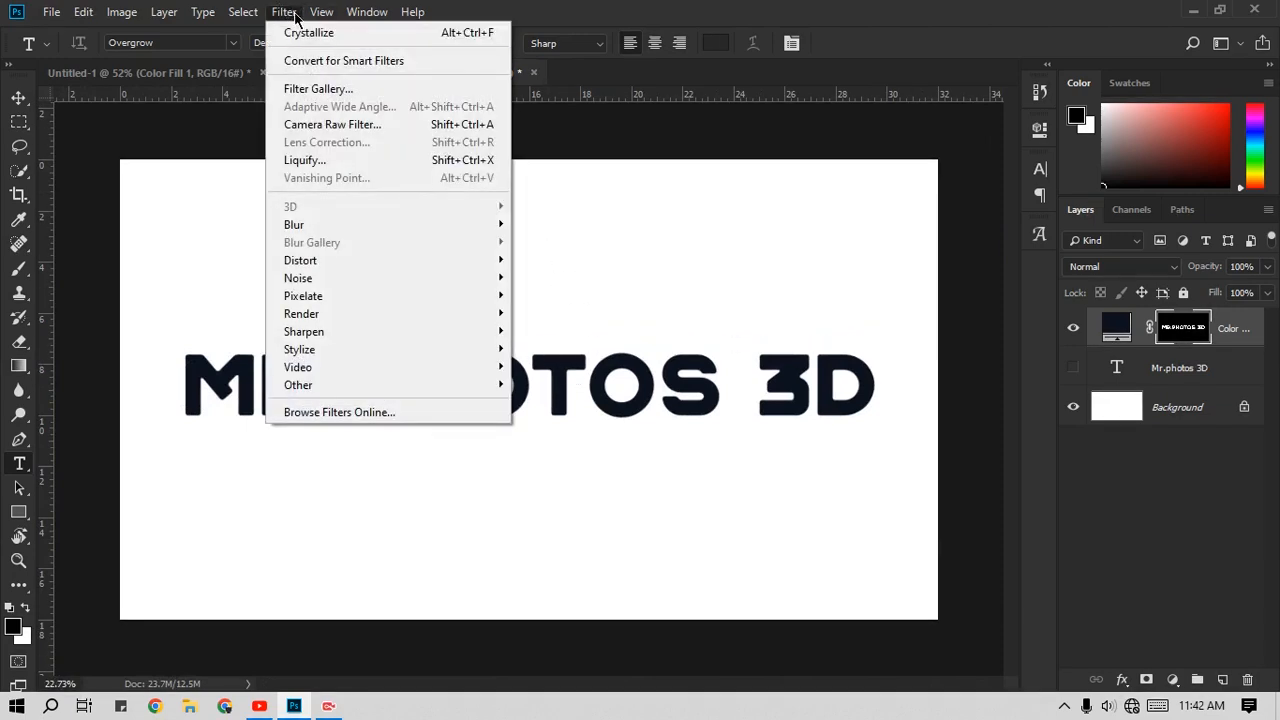
{"action": "mouse_move", "coordinate": [366, 296]}
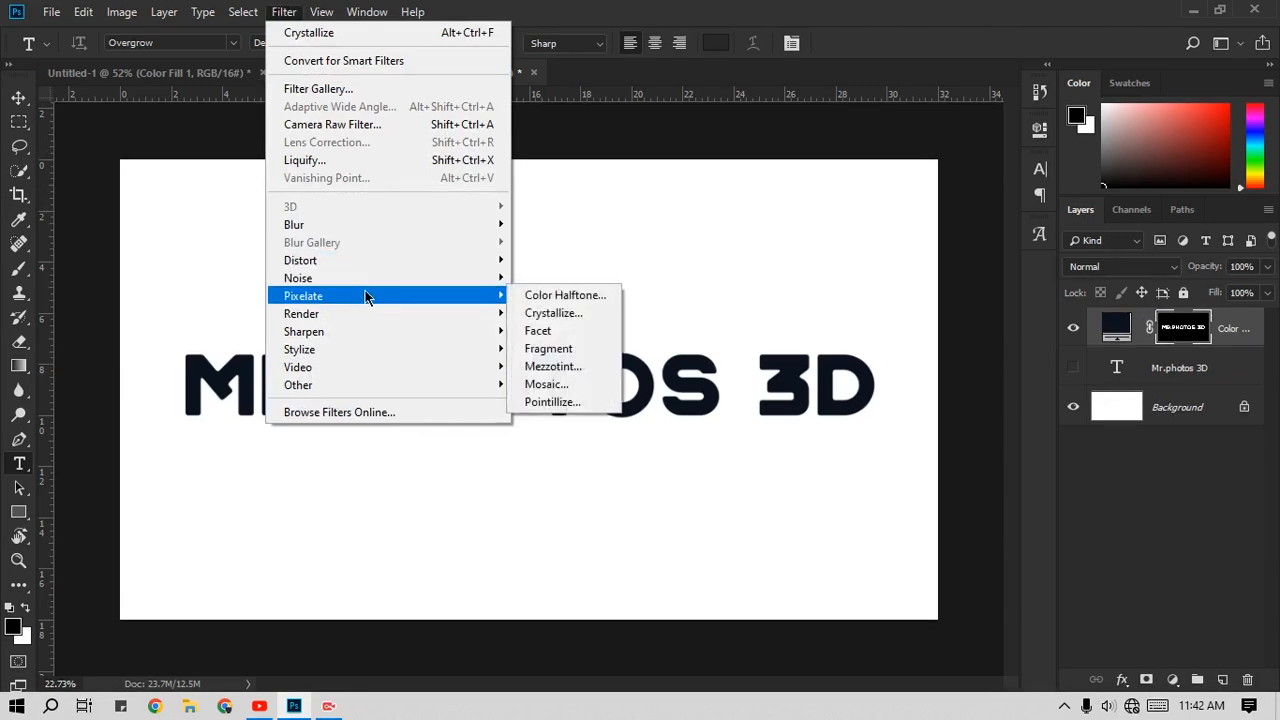
{"action": "left_click", "coordinate": [549, 314]}
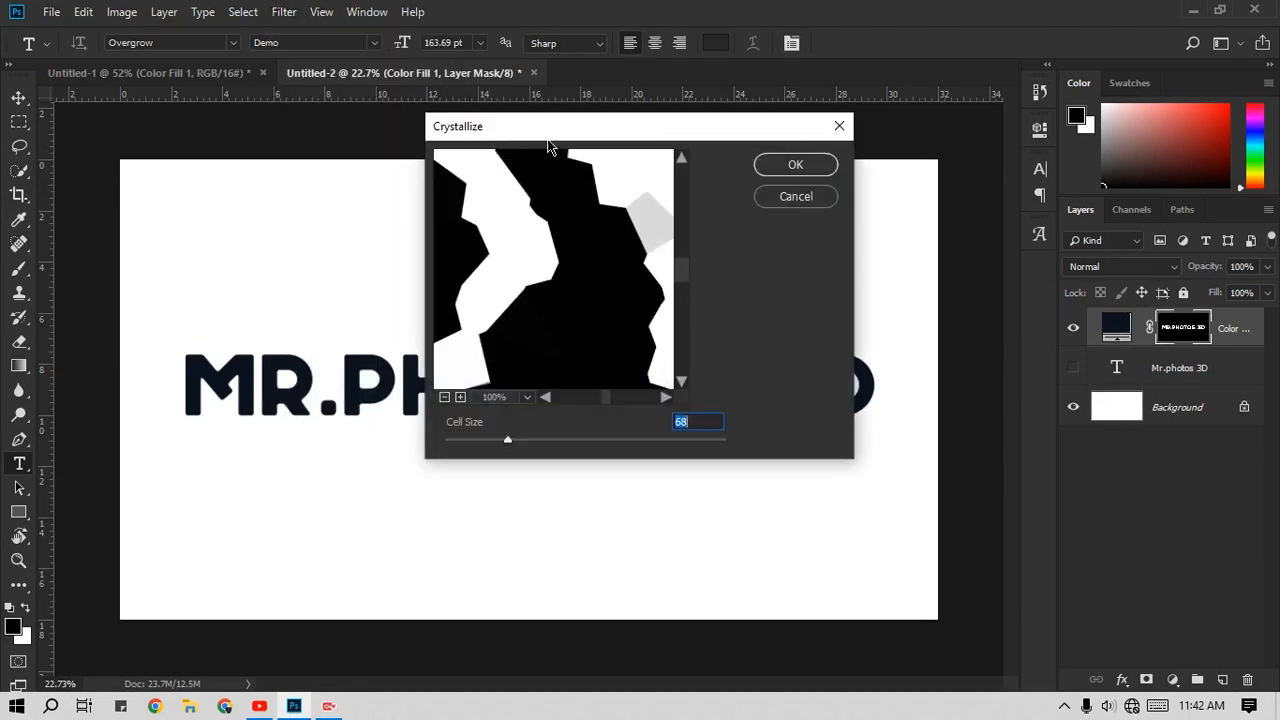
{"action": "left_click_drag", "start_coordinate": [546, 126], "coordinate": [666, 126]}
{"action": "left_click_drag", "start_coordinate": [818, 414], "coordinate": [757, 416]}
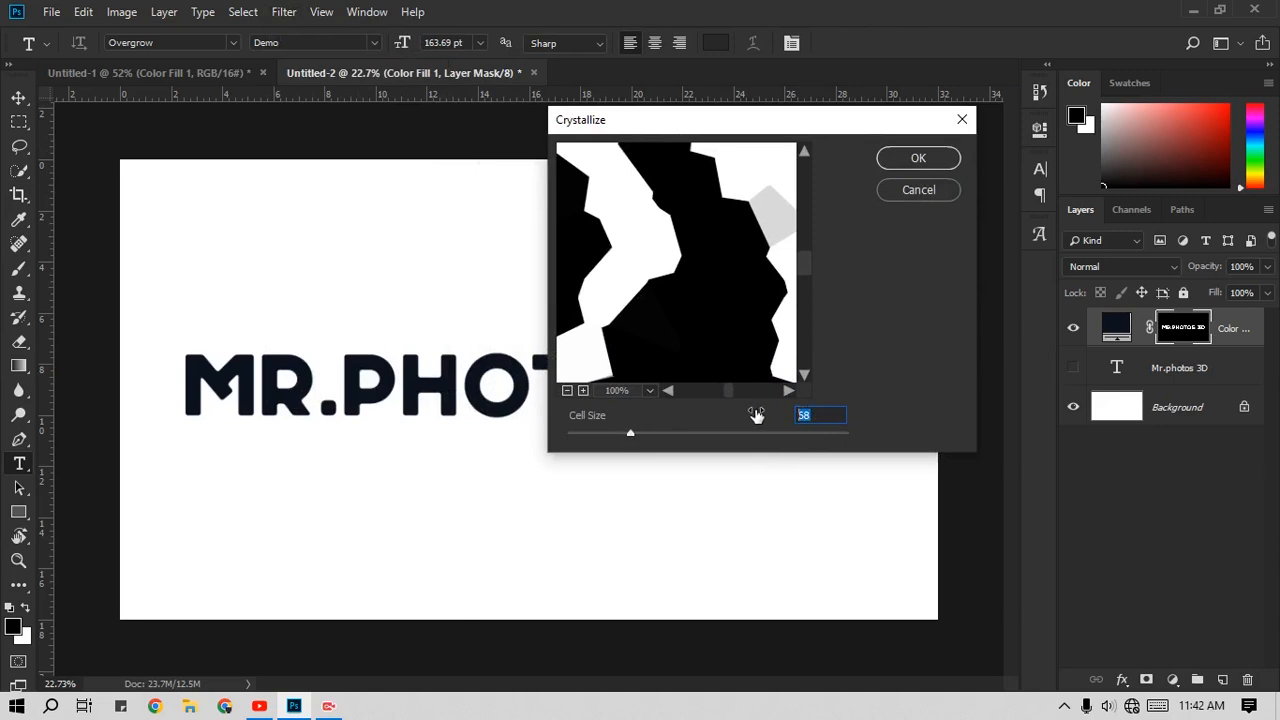
{"action": "type", "text": "5"}
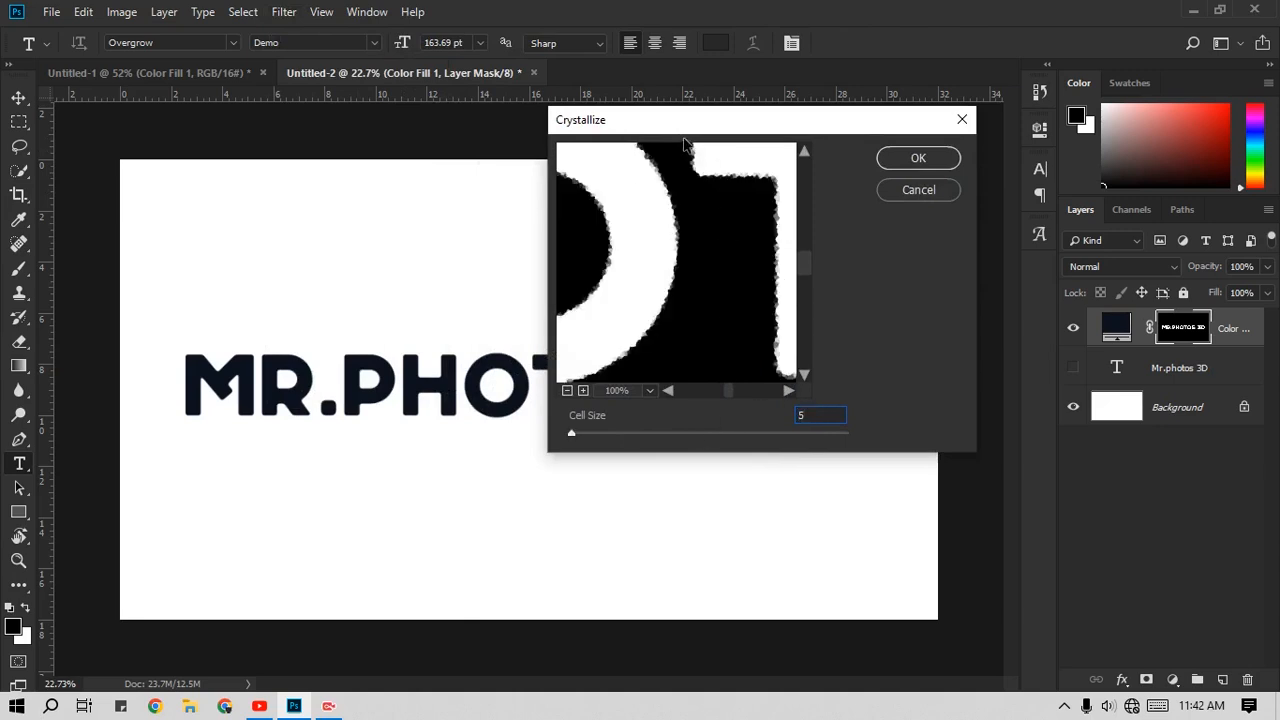
{"action": "left_click_drag", "start_coordinate": [668, 122], "coordinate": [694, 126]}
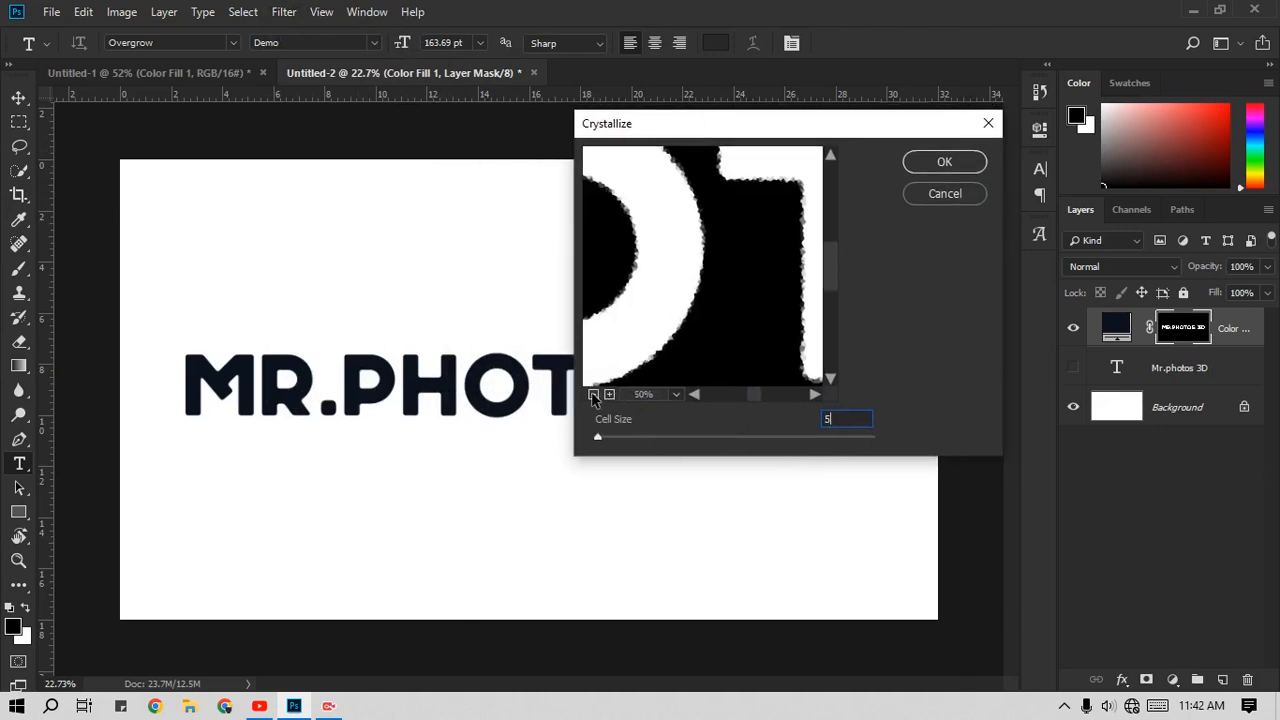
{"action": "left_click", "coordinate": [593, 395]}
{"action": "left_click", "coordinate": [593, 395]}
{"action": "left_click", "coordinate": [593, 395]}
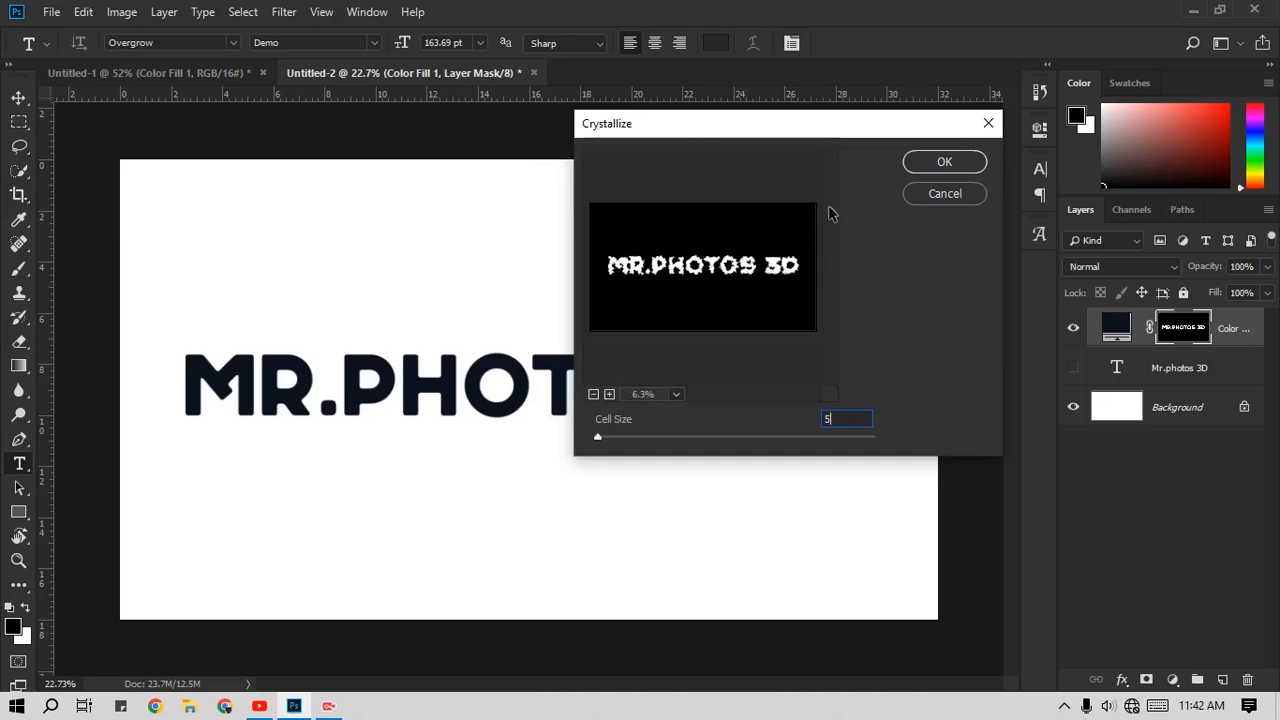
{"action": "left_click", "coordinate": [918, 165]}
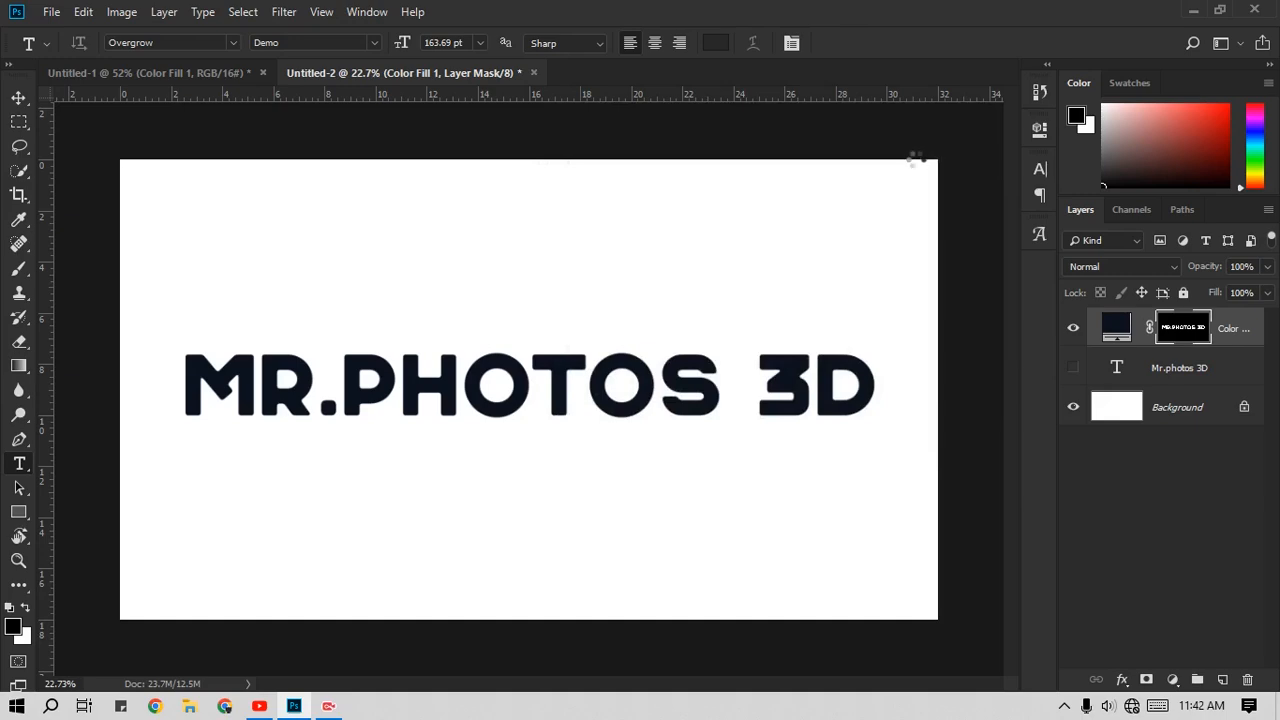
Step: Inspect the edges of the crystallized lettering up close, moving from the middle to the start of the text
{"action": "scroll", "coordinate": [543, 314], "scroll_direction": "up", "scroll_amount": 6}
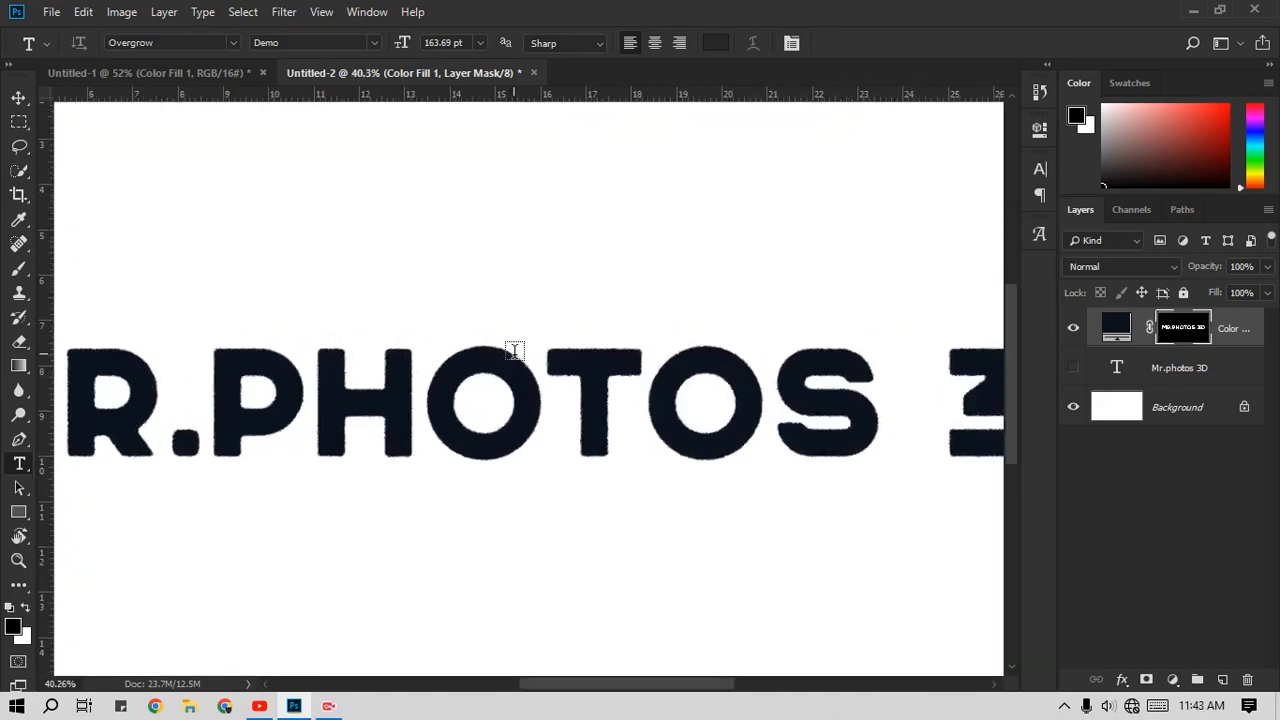
{"action": "scroll", "coordinate": [514, 356], "scroll_direction": "up", "scroll_amount": 2}
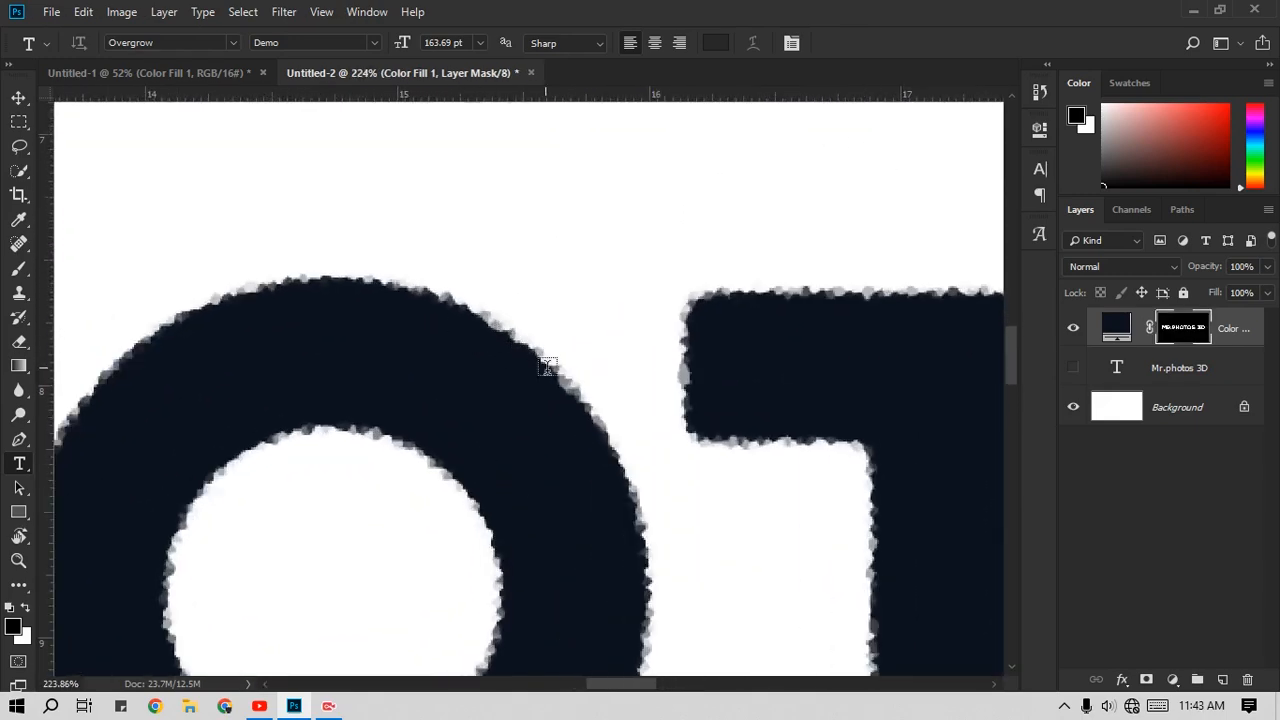
{"action": "scroll", "coordinate": [480, 337], "scroll_direction": "down", "scroll_amount": 5}
{"action": "scroll", "coordinate": [556, 507], "scroll_direction": "down", "scroll_amount": 2}
{"action": "scroll", "coordinate": [541, 518], "scroll_direction": "up", "scroll_amount": 2}
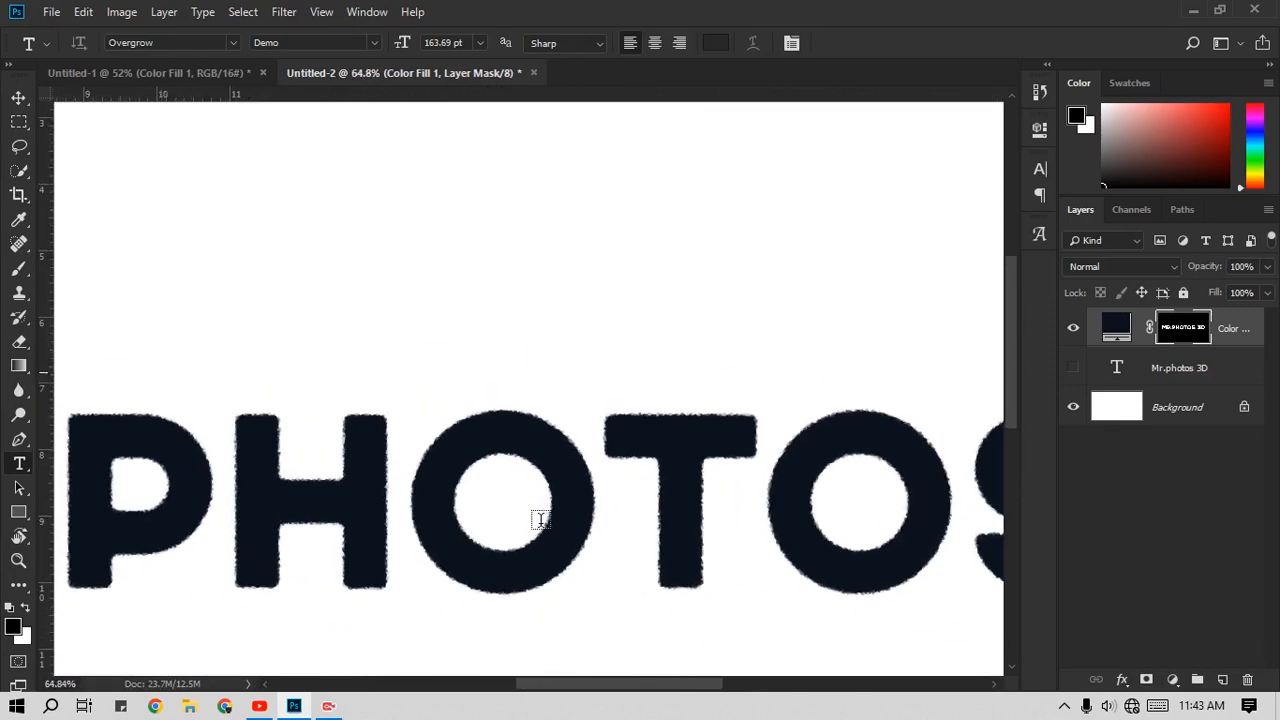
{"action": "left_click_drag", "start_coordinate": [494, 537], "coordinate": [900, 450]}
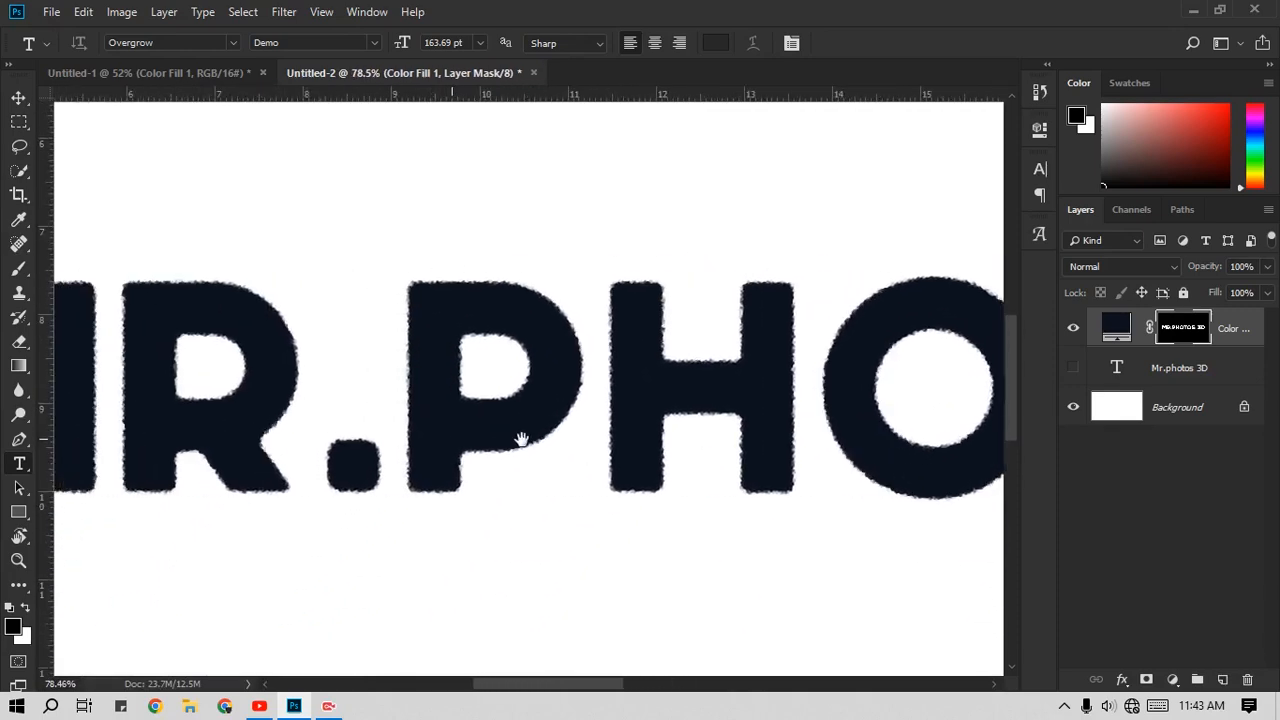
{"action": "left_click_drag", "start_coordinate": [523, 437], "coordinate": [885, 469]}
{"action": "scroll", "coordinate": [794, 423], "scroll_direction": "down", "scroll_amount": 2}
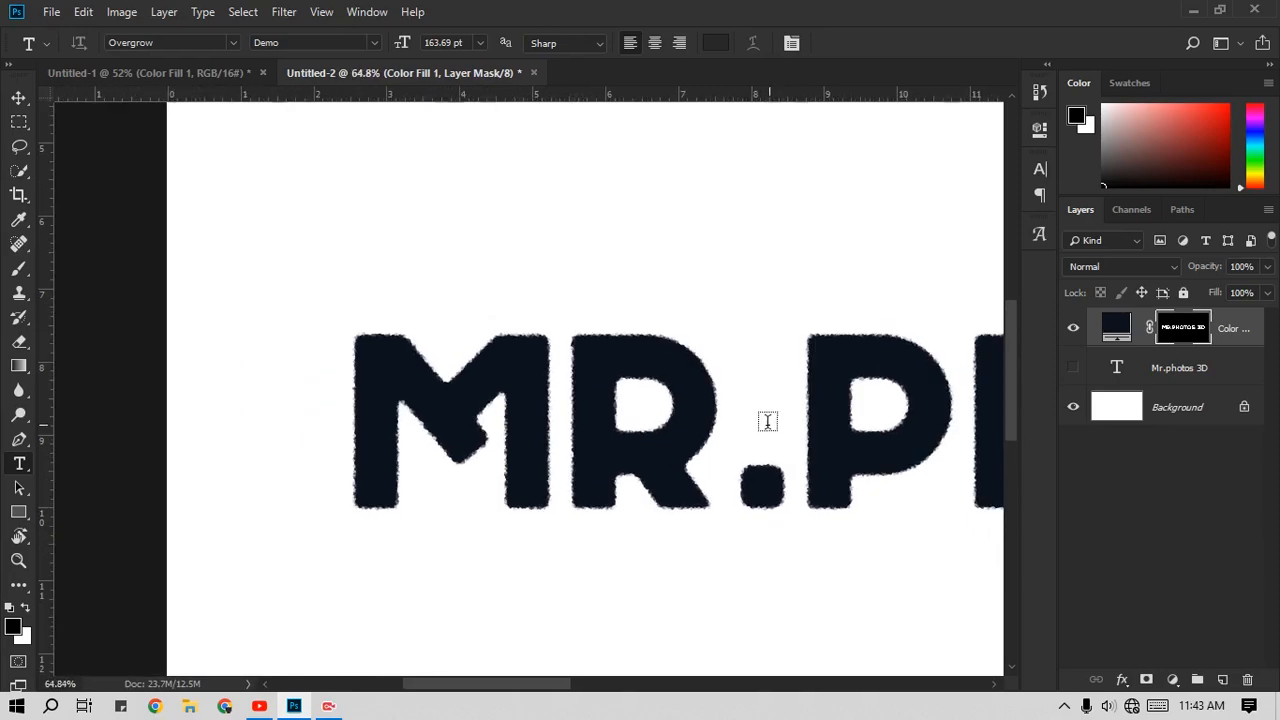
{"action": "scroll", "coordinate": [763, 417], "scroll_direction": "up", "scroll_amount": 2}
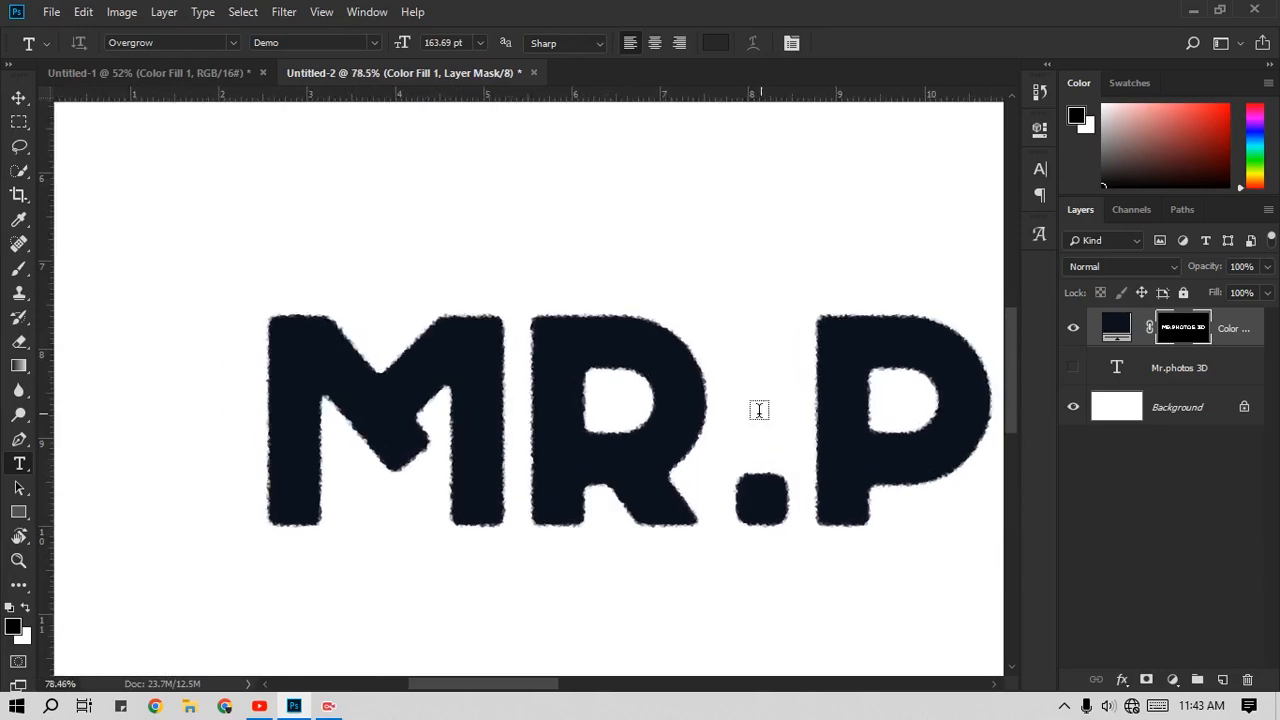
Step: Fade the Crystallize effect on the color fill layer's mask to 70% opacity in Screen mode
{"action": "left_click", "coordinate": [85, 12]}
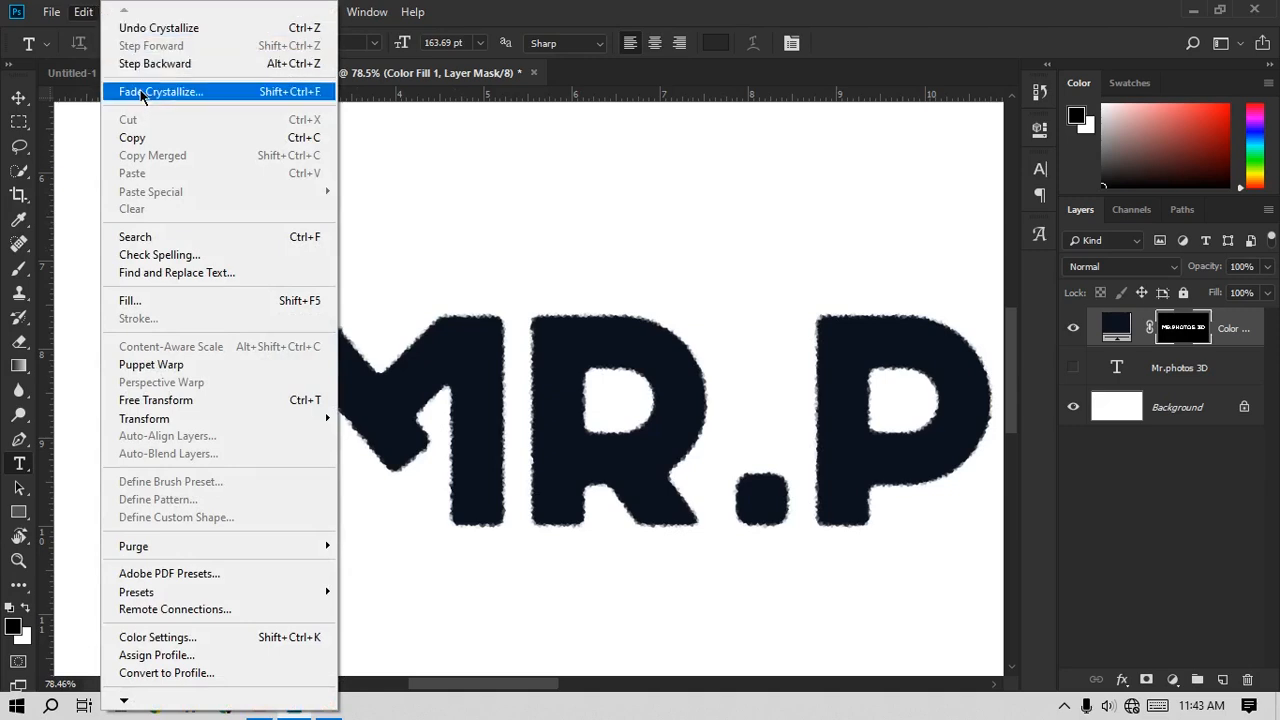
{"action": "left_click", "coordinate": [140, 93]}
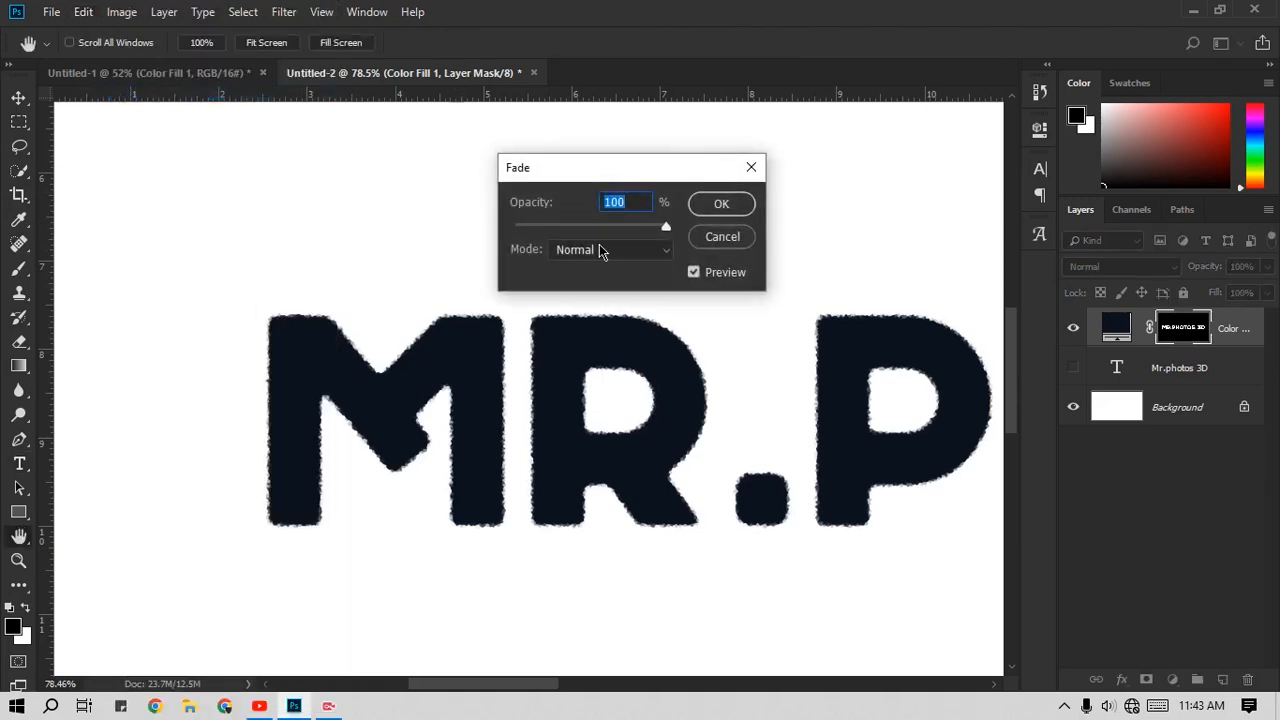
{"action": "left_click_drag", "start_coordinate": [654, 230], "coordinate": [543, 227]}
{"action": "left_click", "coordinate": [580, 250]}
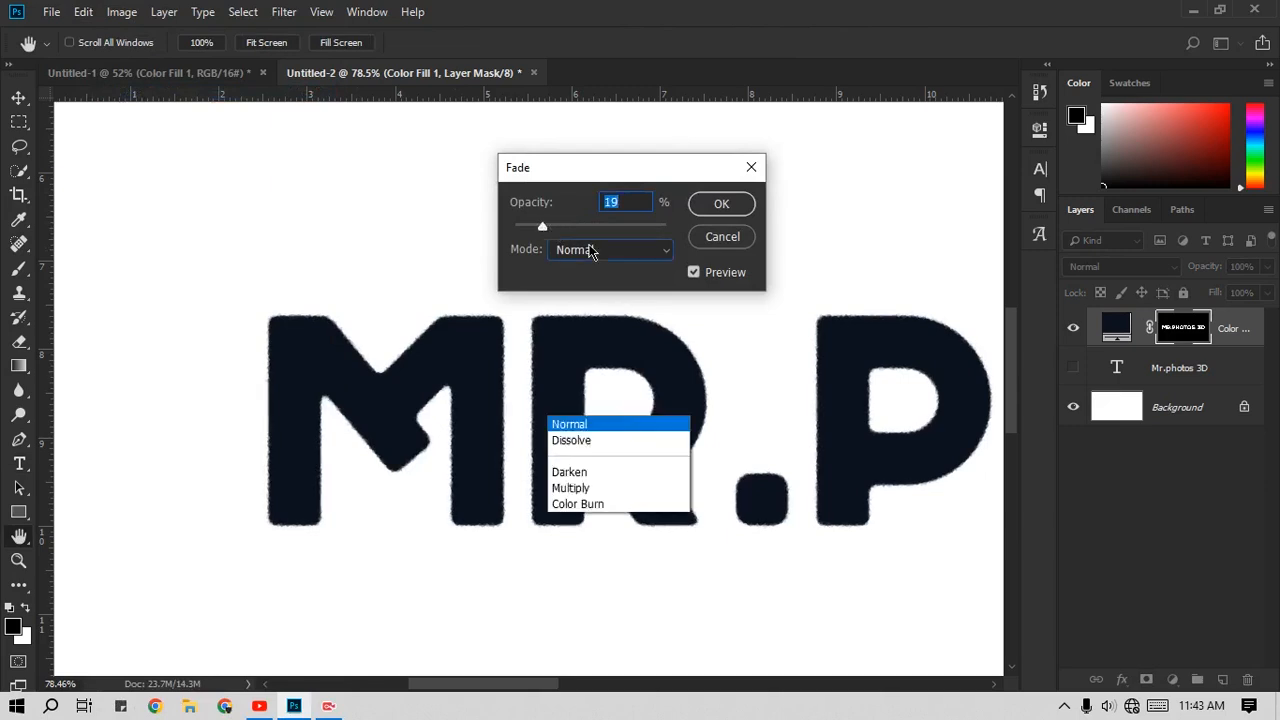
{"action": "left_click", "coordinate": [584, 170]}
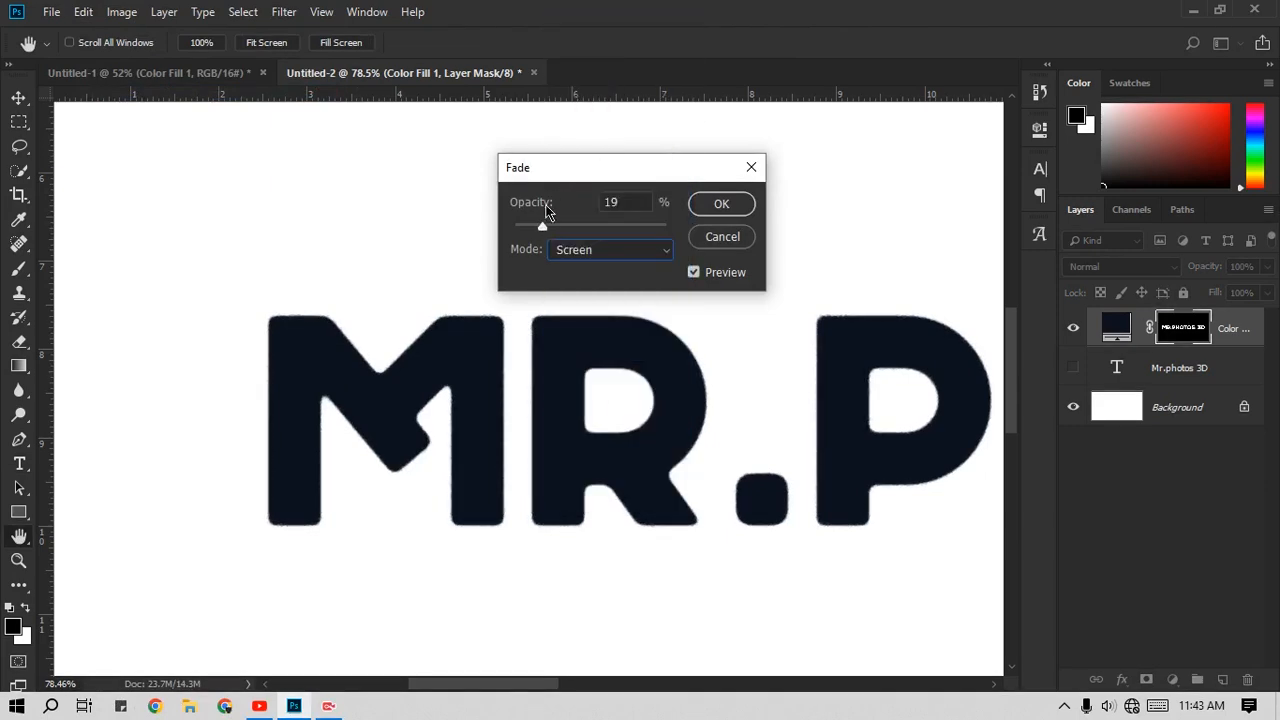
{"action": "left_click_drag", "start_coordinate": [545, 227], "coordinate": [655, 227]}
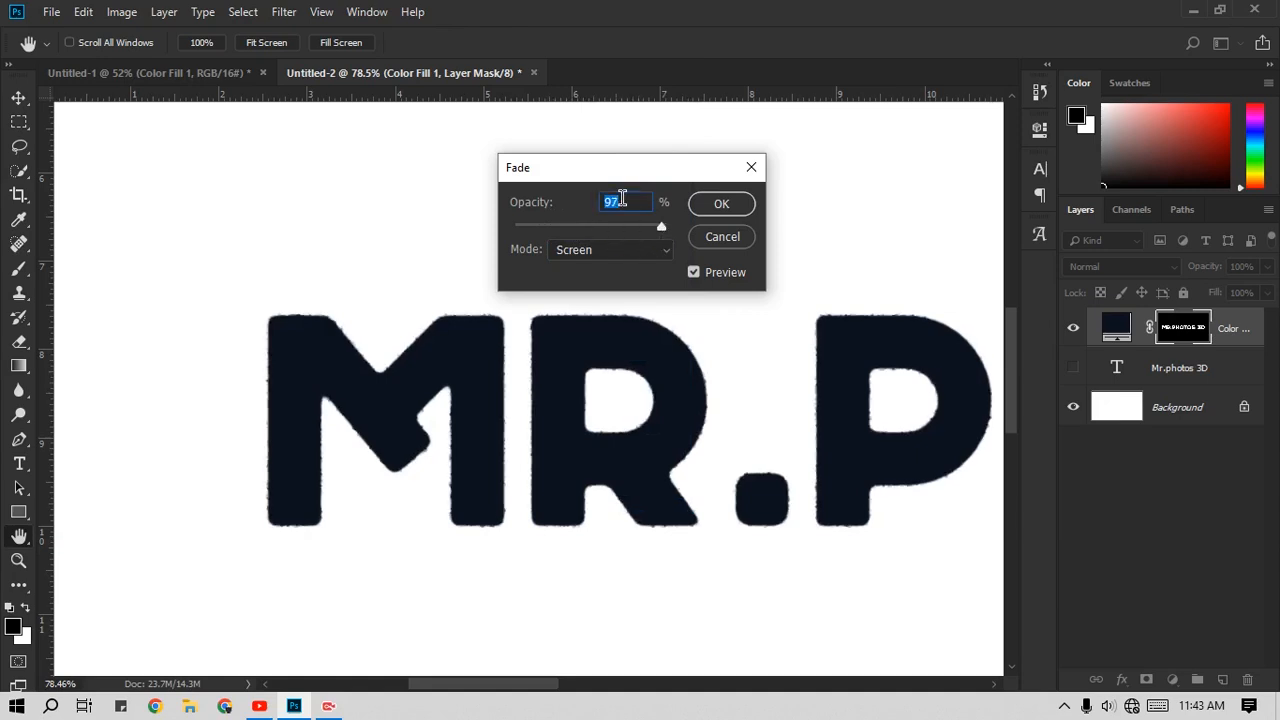
{"action": "scroll", "coordinate": [620, 199], "scroll_direction": "down", "scroll_amount": 10}
{"action": "scroll", "coordinate": [620, 200], "scroll_direction": "down", "scroll_amount": 5}
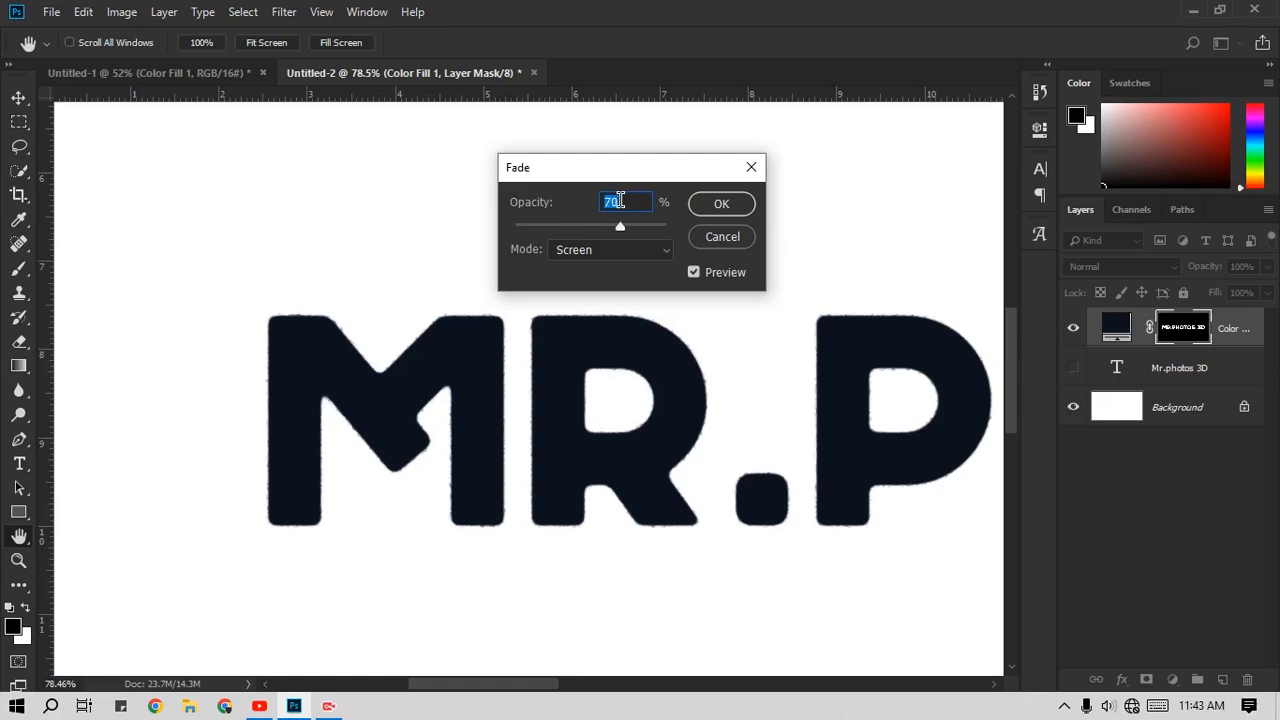
{"action": "left_click", "coordinate": [721, 204]}
{"action": "key", "text": "t"}
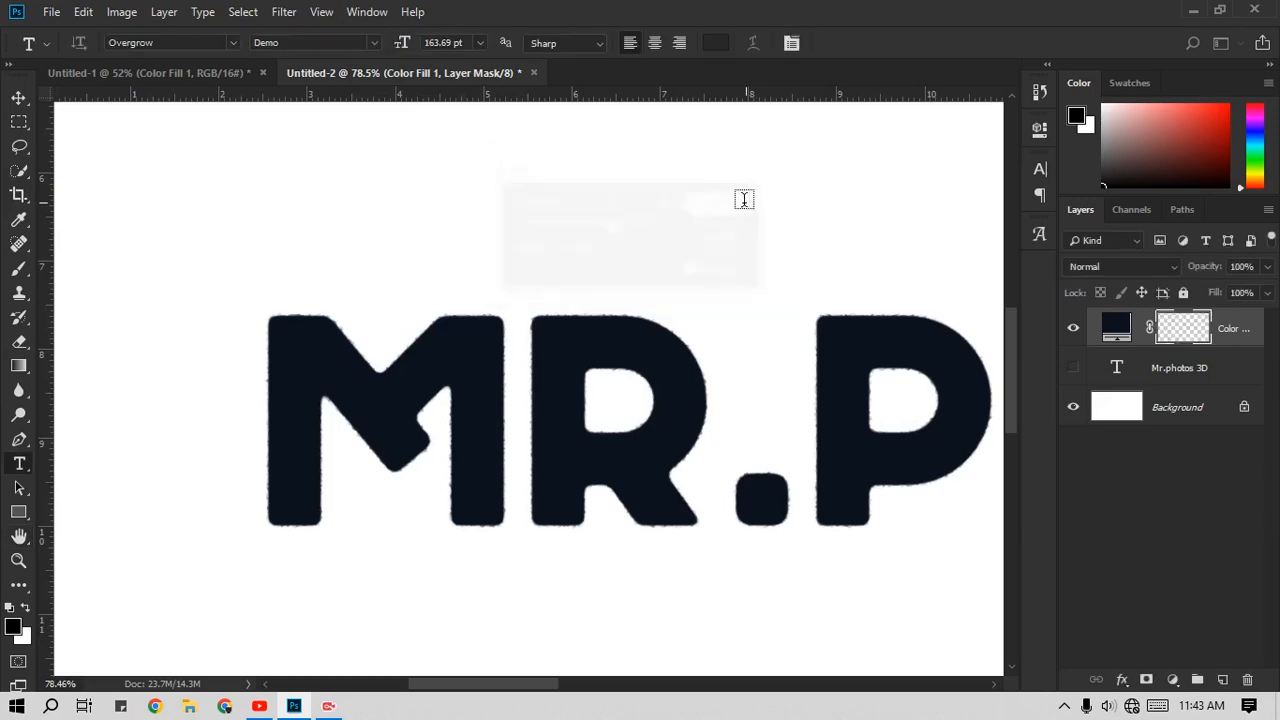
Step: Apply another Crystallize filter to the color fill layer's mask with a cell size of 10
{"action": "scroll", "coordinate": [694, 343], "scroll_direction": "down", "scroll_amount": 8}
{"action": "scroll", "coordinate": [510, 387], "scroll_direction": "up", "scroll_amount": 10}
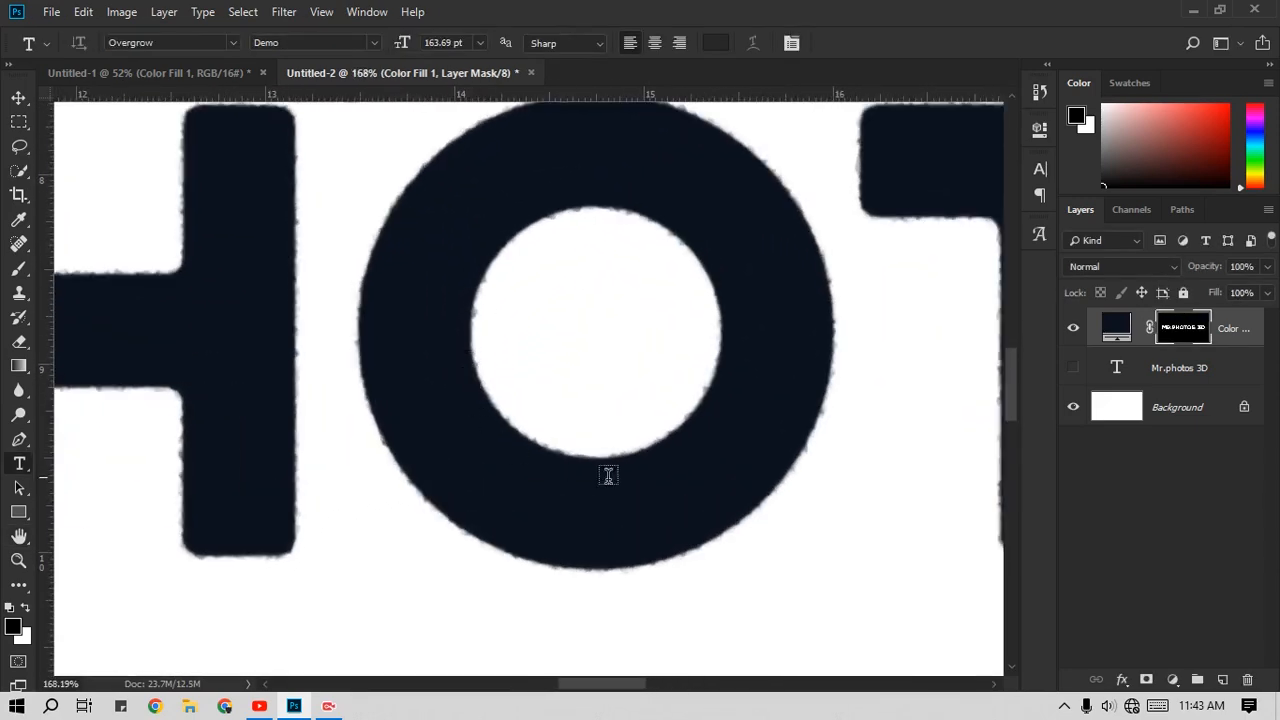
{"action": "scroll", "coordinate": [530, 380], "scroll_direction": "down", "scroll_amount": 3}
{"action": "scroll", "coordinate": [535, 390], "scroll_direction": "down", "scroll_amount": 2}
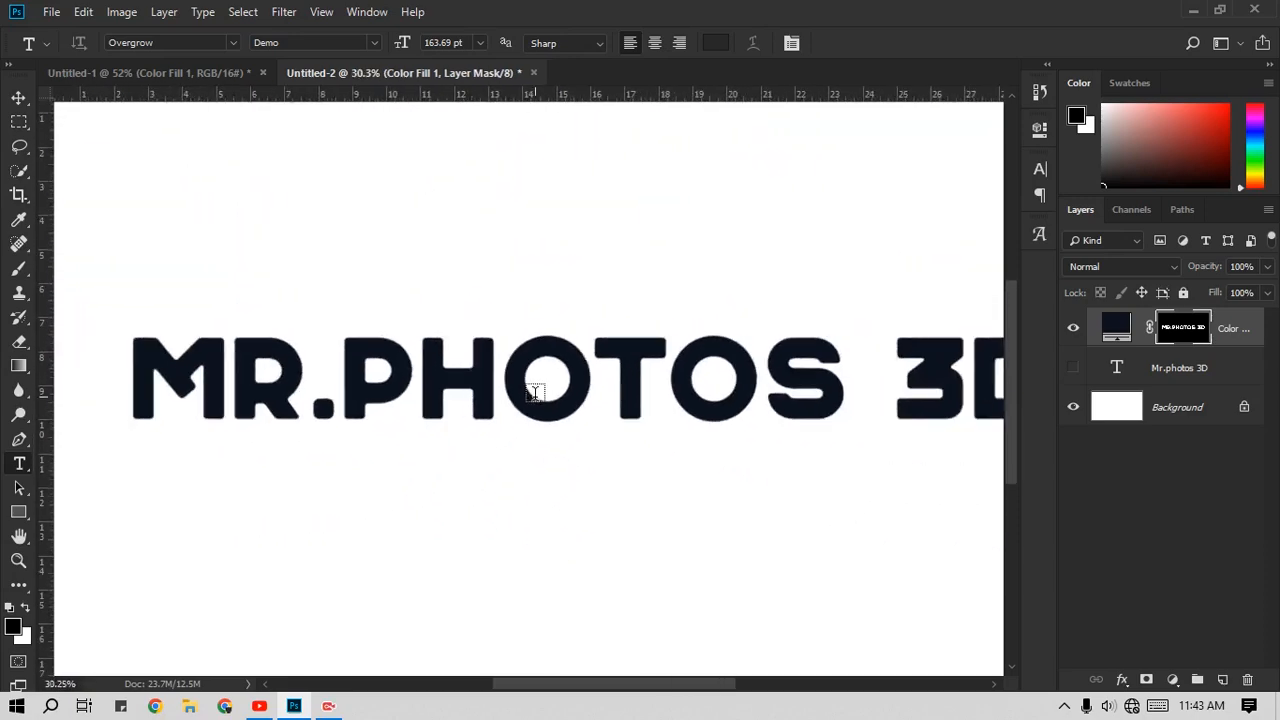
{"action": "left_click", "coordinate": [276, 14]}
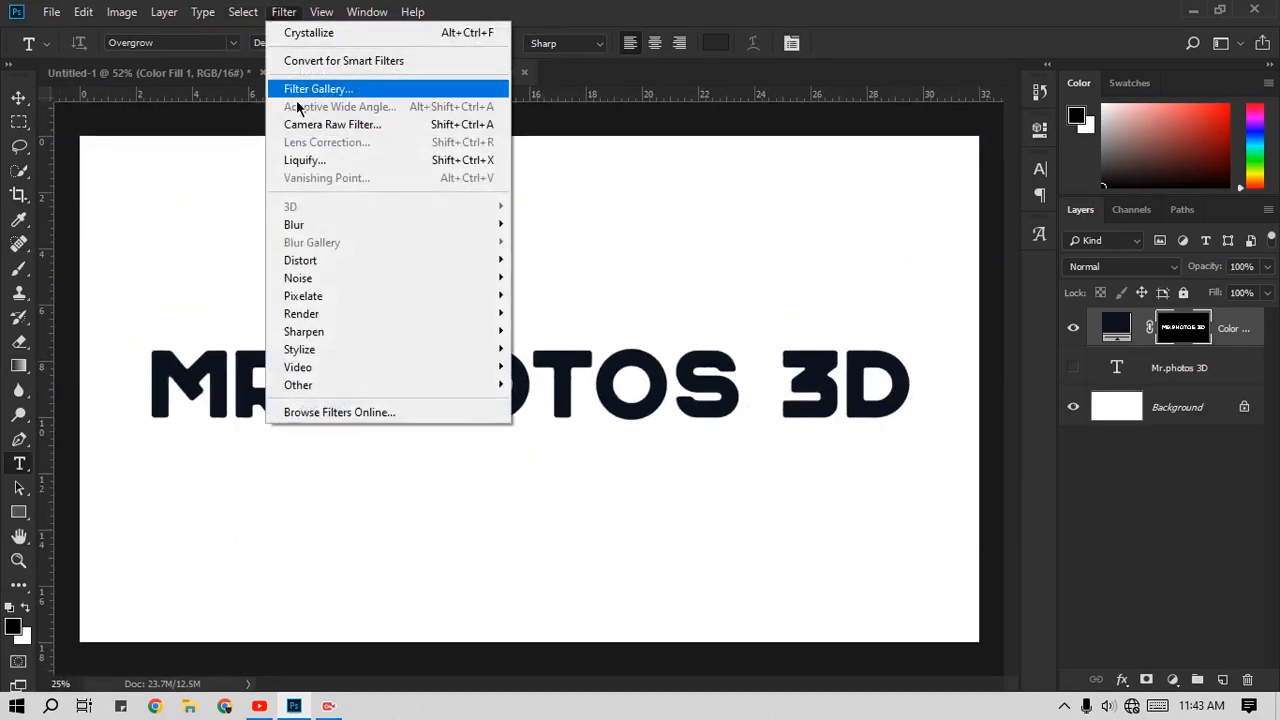
{"action": "mouse_move", "coordinate": [329, 294]}
{"action": "left_click", "coordinate": [566, 314]}
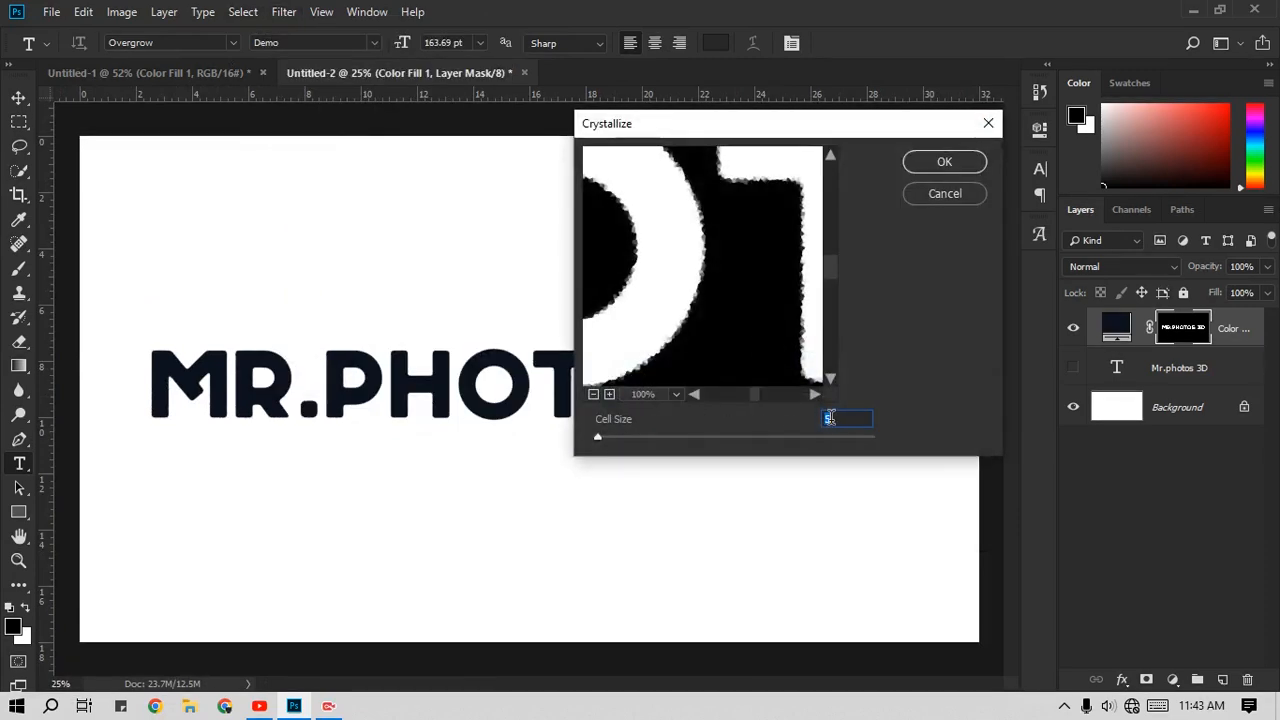
{"action": "type", "text": "10"}
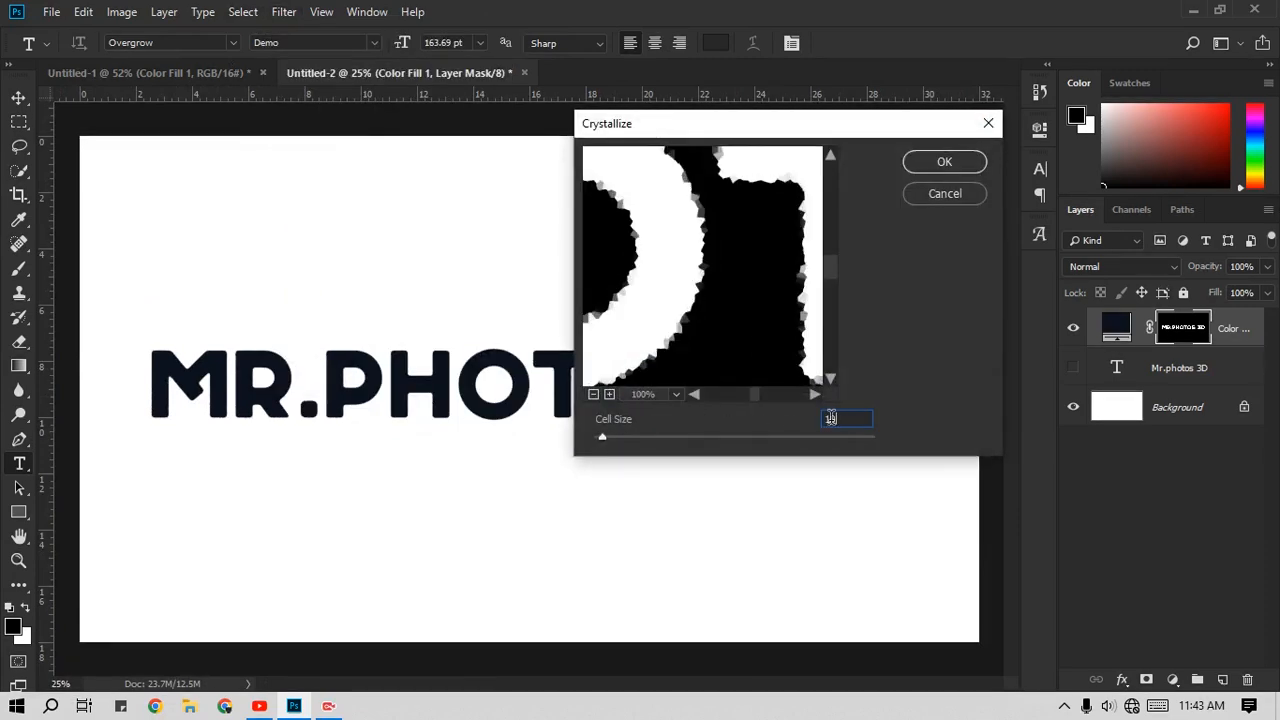
{"action": "left_click", "coordinate": [922, 166]}
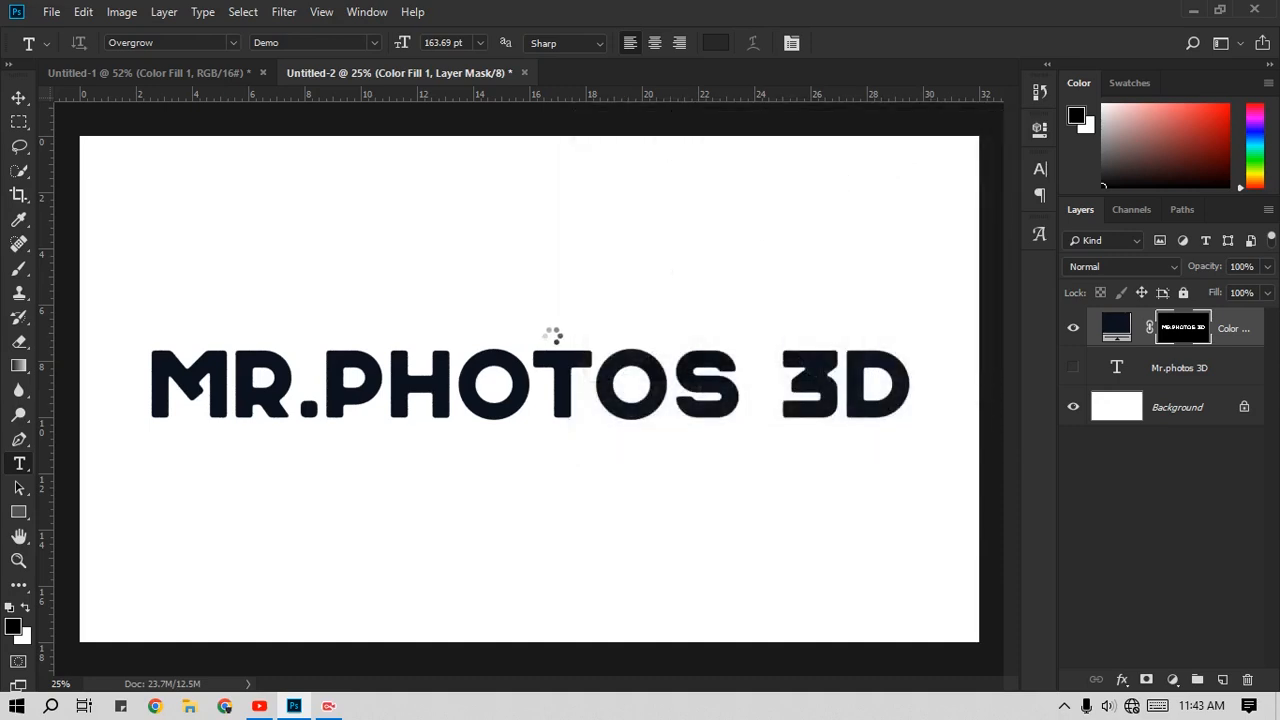
Step: Fade the 10-cell Crystallize effect on the mask using Screen mode and a reduced opacity
{"action": "scroll", "coordinate": [402, 367], "scroll_direction": "up", "scroll_amount": 2}
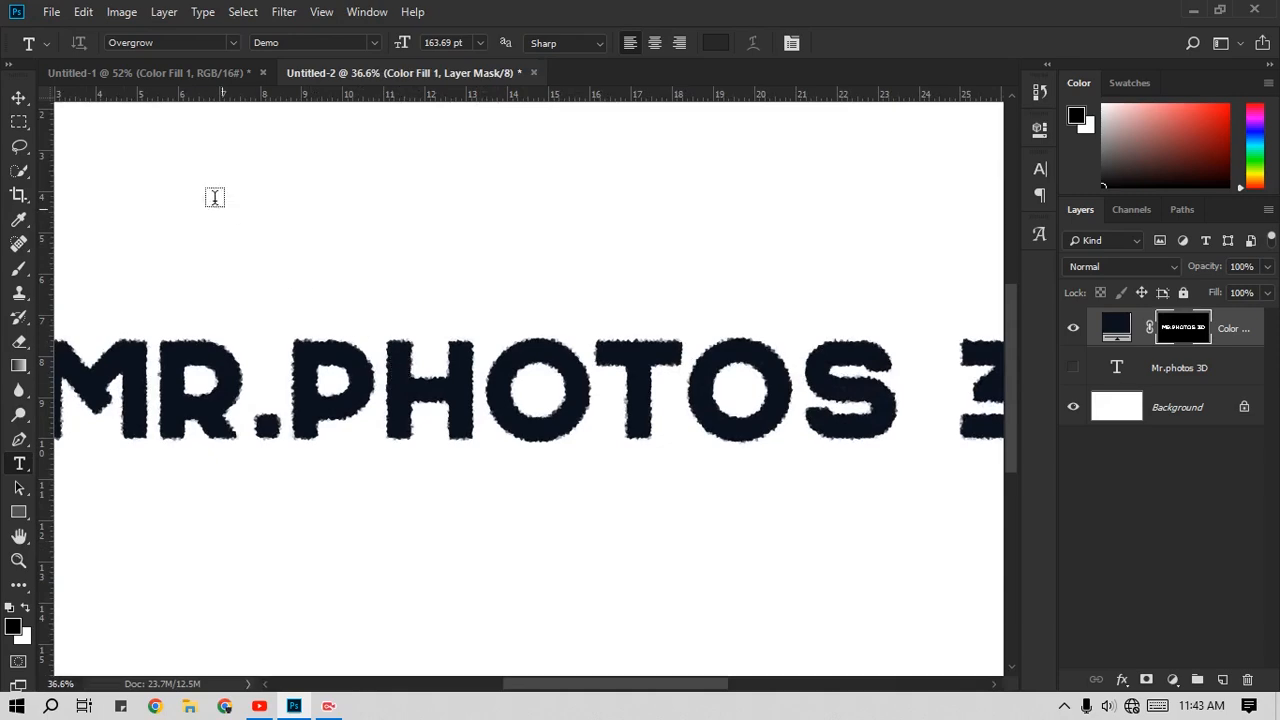
{"action": "left_click", "coordinate": [84, 12]}
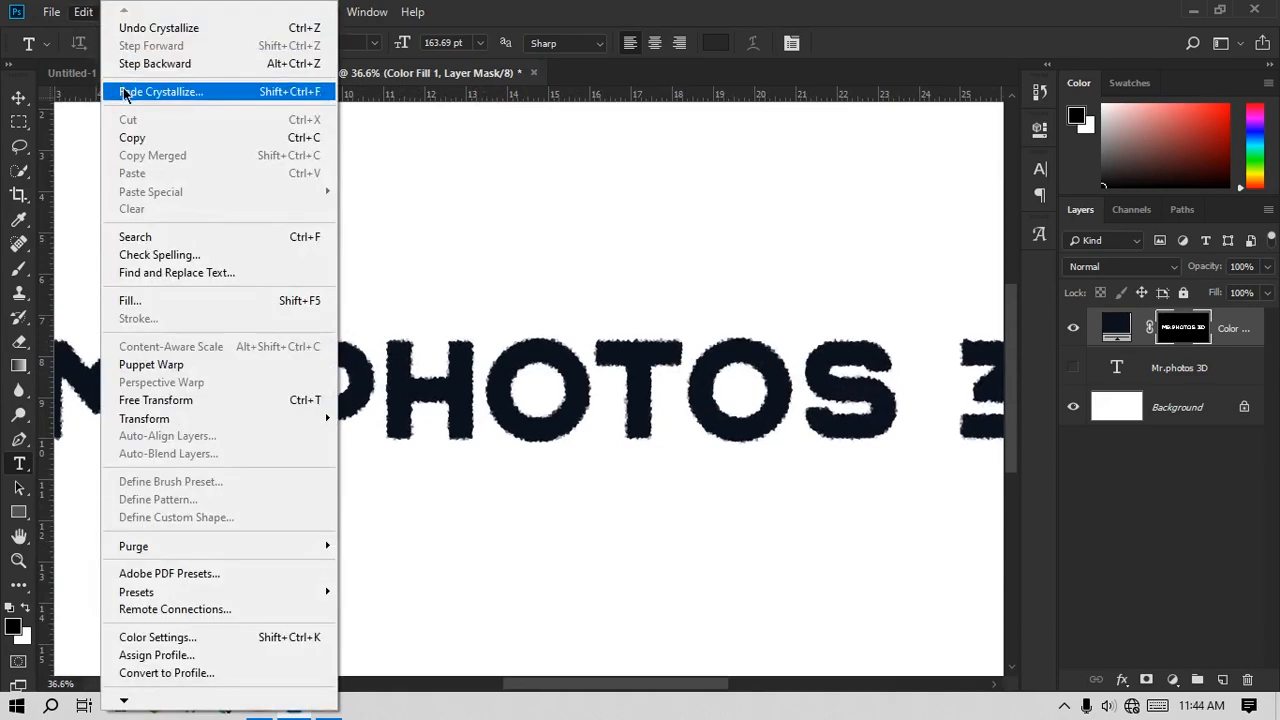
{"action": "left_click", "coordinate": [299, 100]}
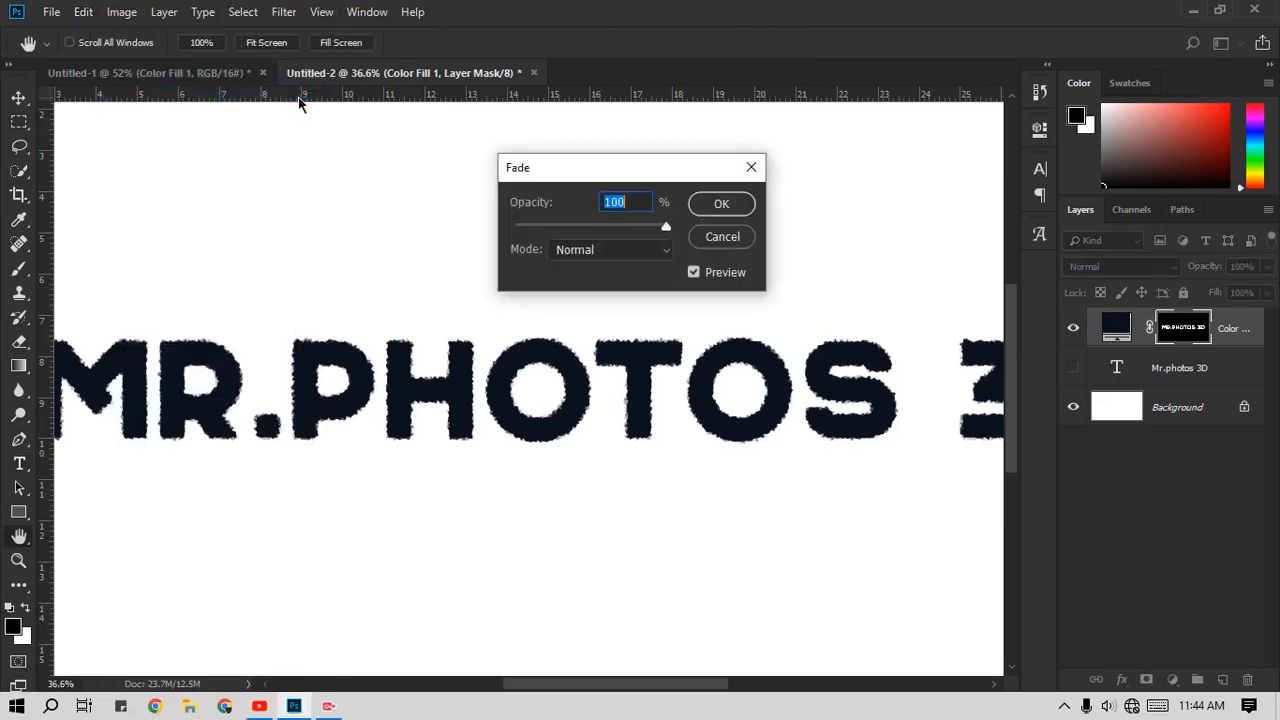
{"action": "left_click", "coordinate": [595, 256]}
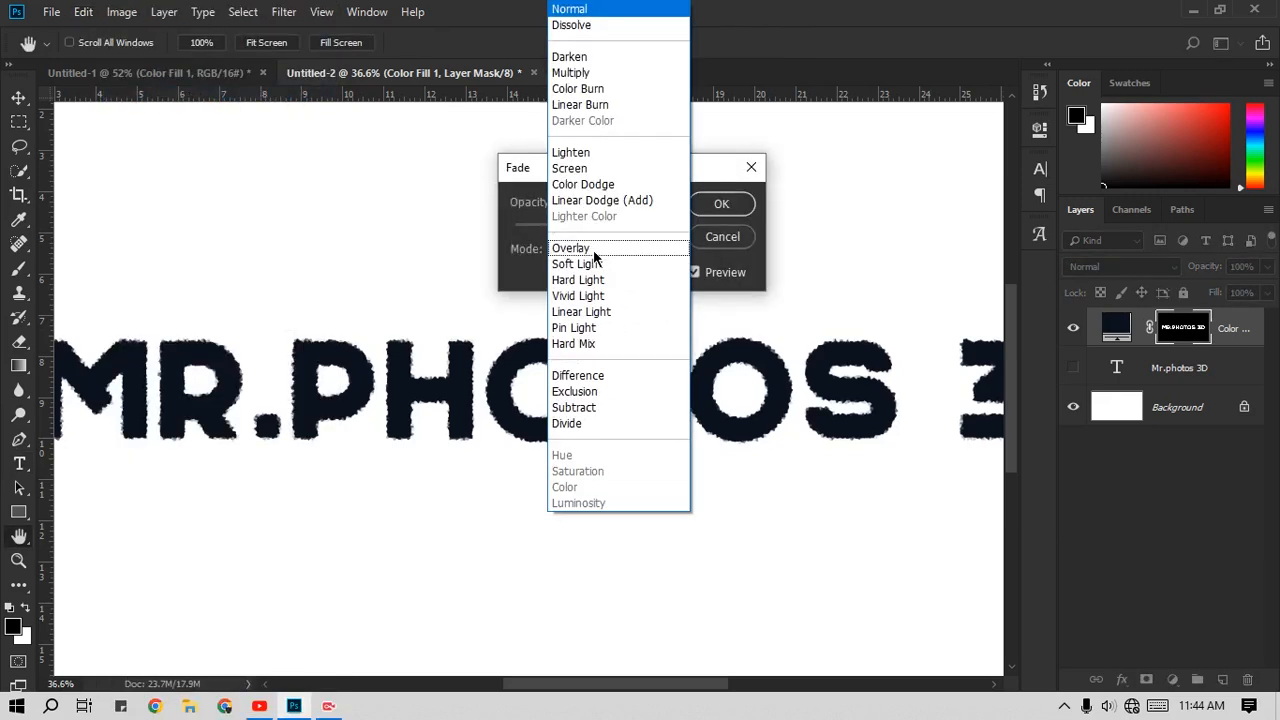
{"action": "left_click", "coordinate": [595, 170]}
{"action": "double_click", "coordinate": [596, 202]}
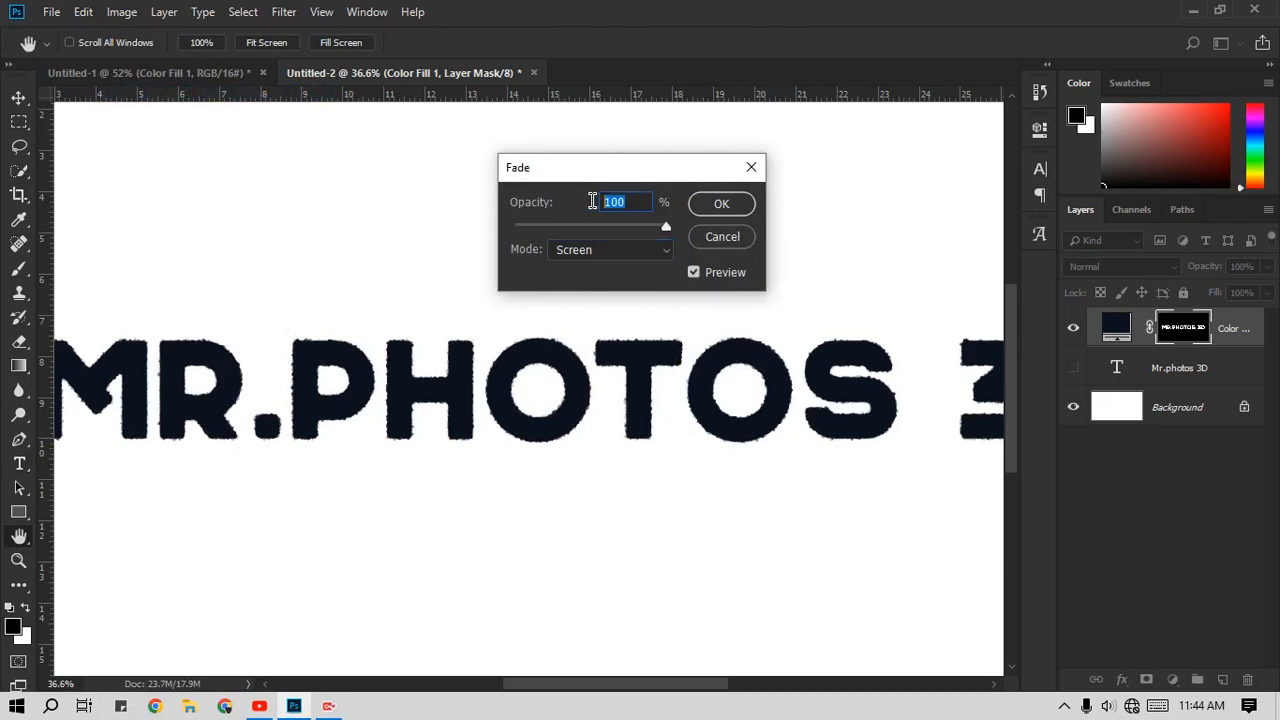
{"action": "scroll", "coordinate": [635, 201], "scroll_direction": "down", "scroll_amount": 20}
{"action": "left_click", "coordinate": [721, 203]}
Step: Apply a further Crystallize filter to the color fill layer's mask with a cell size of 20
{"action": "scroll", "coordinate": [347, 402], "scroll_direction": "up", "scroll_amount": 3}
{"action": "scroll", "coordinate": [347, 402], "scroll_direction": "up", "scroll_amount": 1}
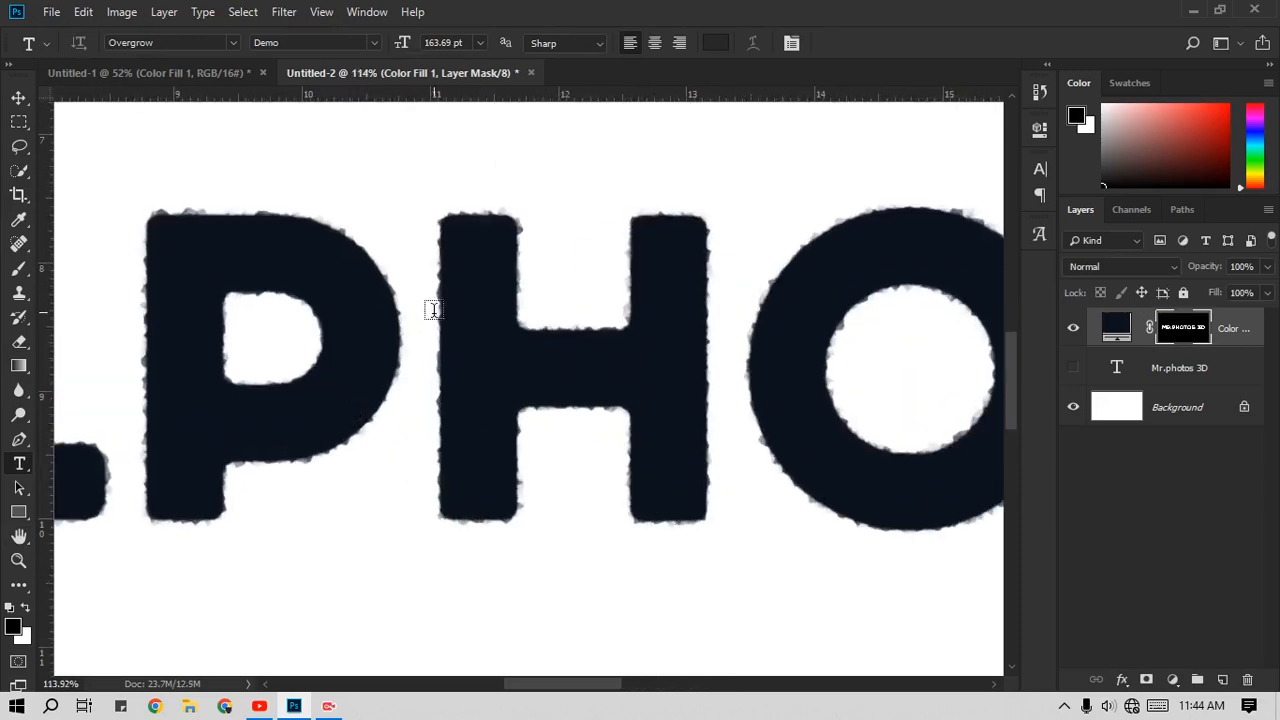
{"action": "scroll", "coordinate": [234, 457], "scroll_direction": "down", "scroll_amount": 3}
{"action": "scroll", "coordinate": [249, 470], "scroll_direction": "down", "scroll_amount": 1}
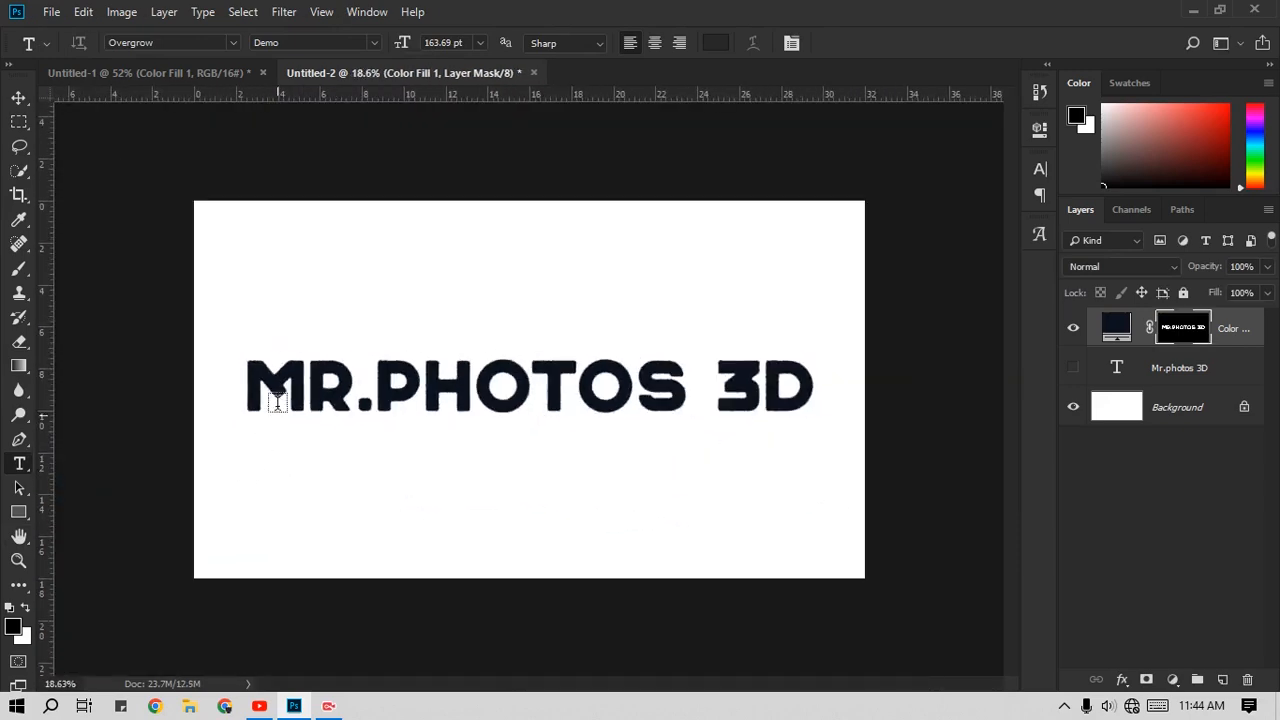
{"action": "scroll", "coordinate": [274, 403], "scroll_direction": "up", "scroll_amount": 2}
{"action": "left_click", "coordinate": [283, 12]}
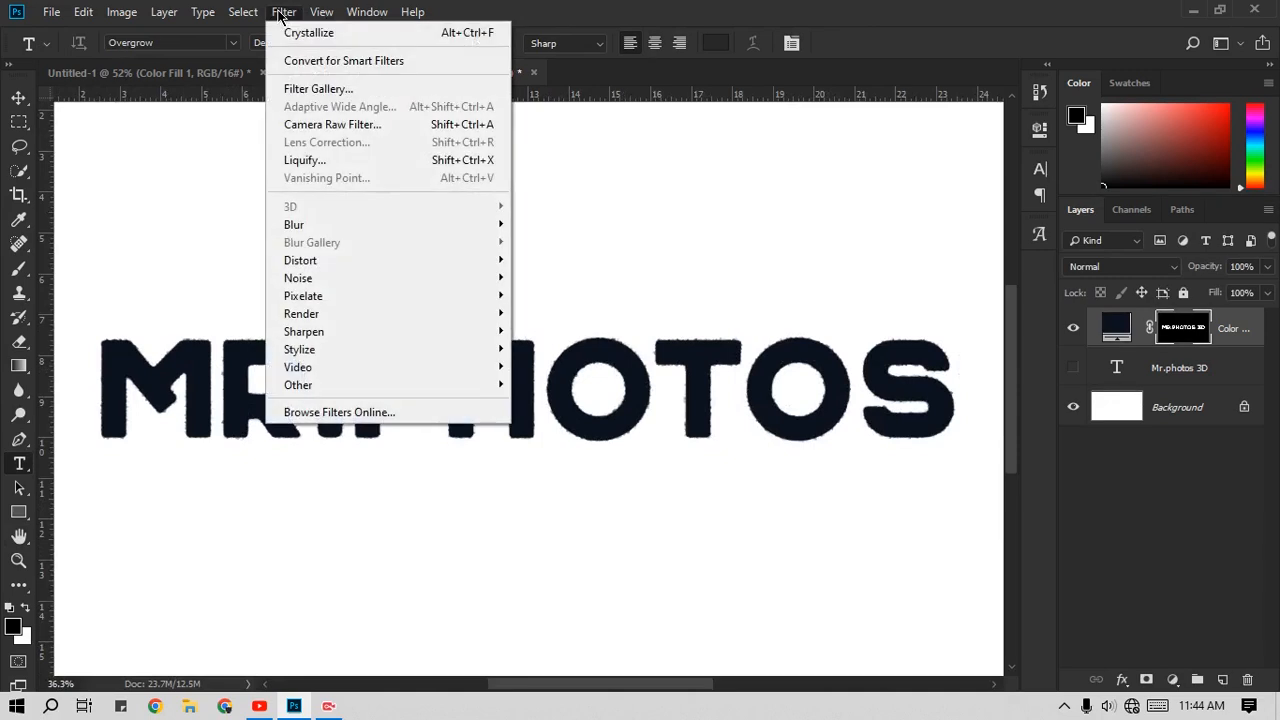
{"action": "mouse_move", "coordinate": [371, 298]}
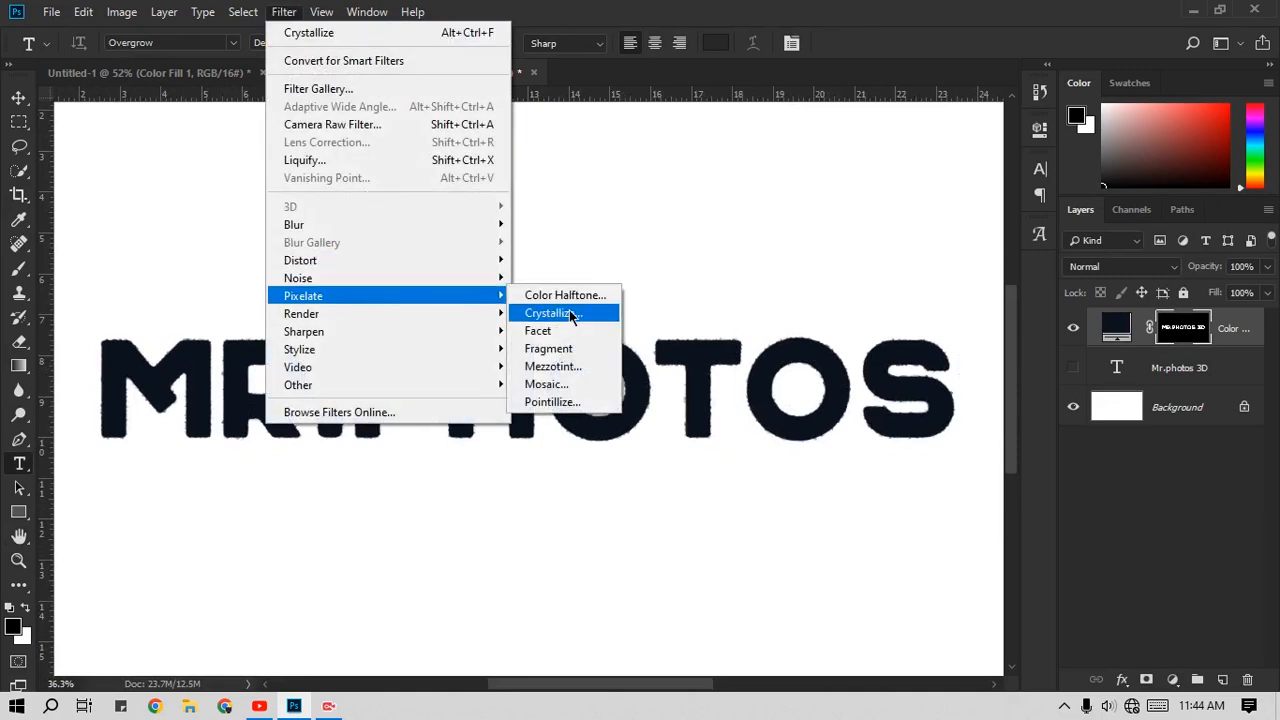
{"action": "left_click", "coordinate": [568, 314]}
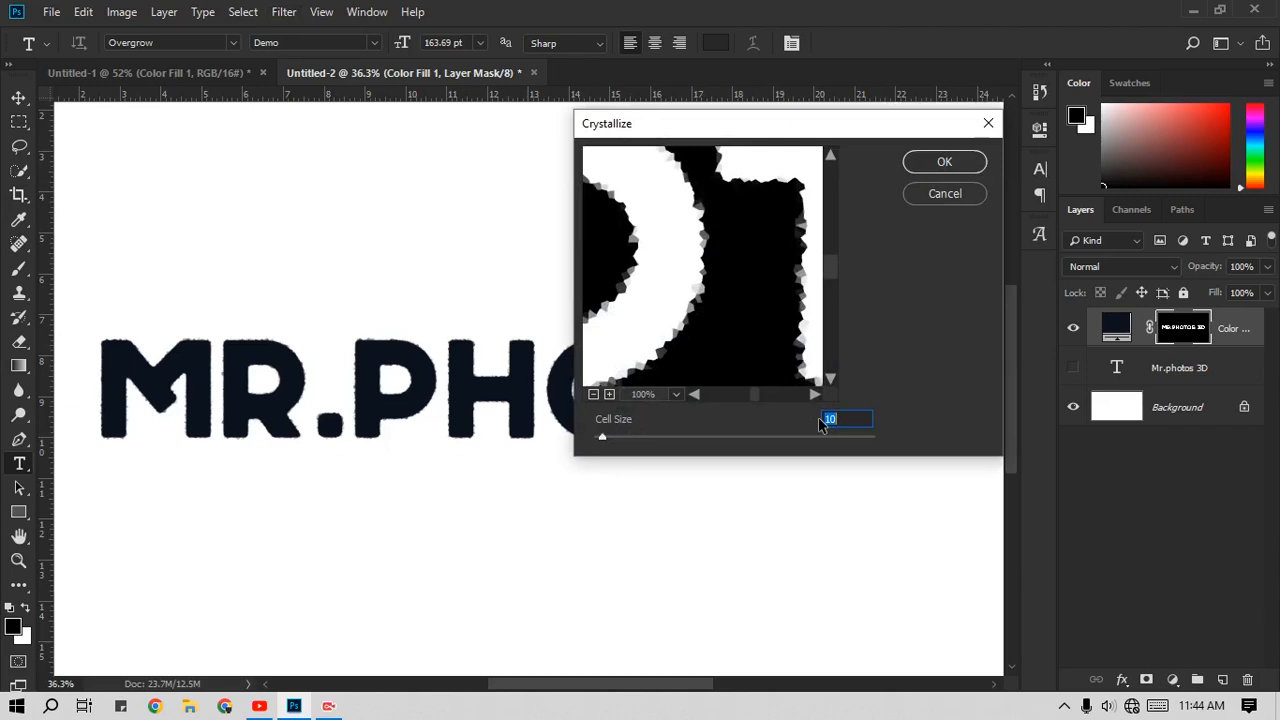
{"action": "type", "text": "20"}
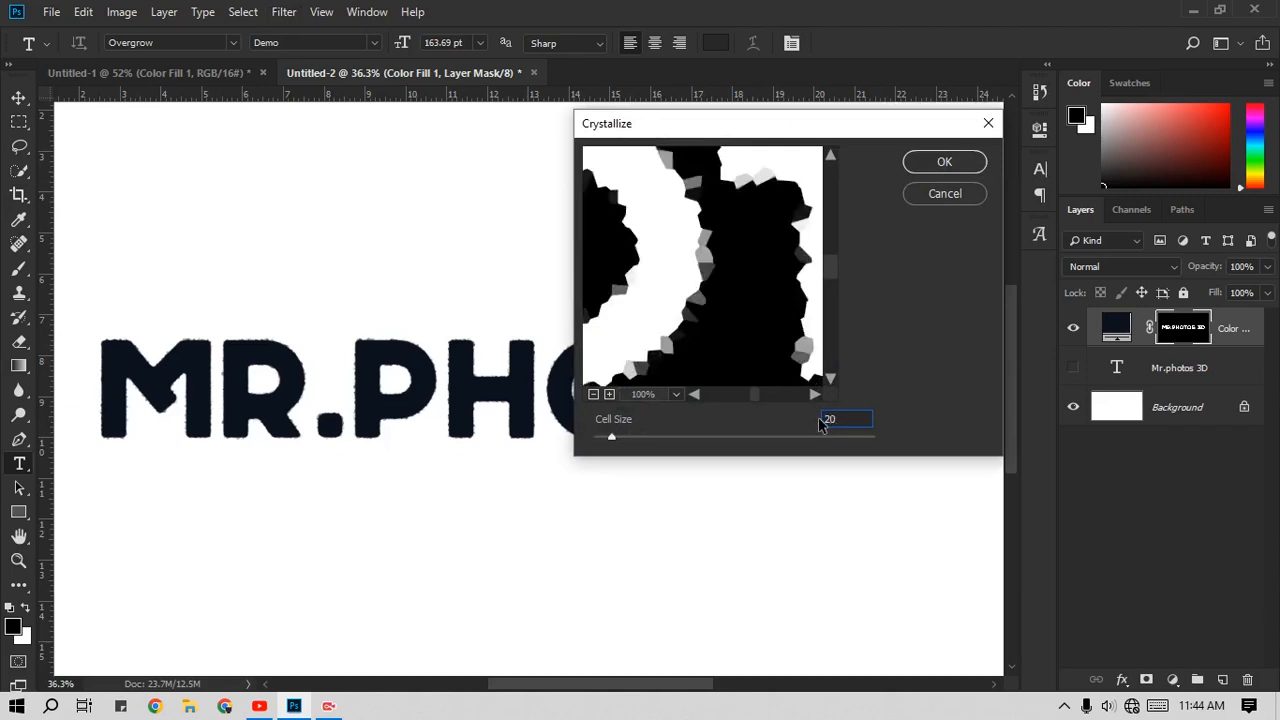
{"action": "left_click", "coordinate": [957, 162]}
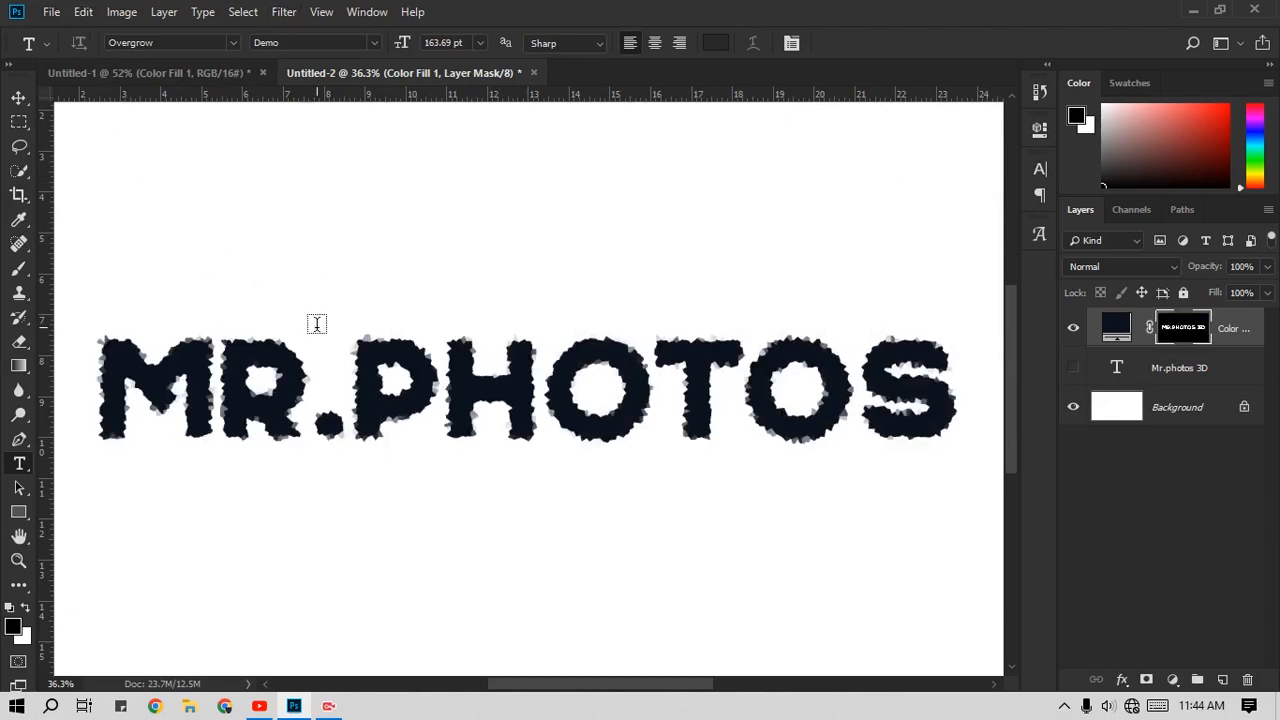
Step: Begin fading the 20-cell Crystallize effect on the color fill layer's mask using Screen mode and 48% opacity
{"action": "key", "text": "ctrl+shift+f"}
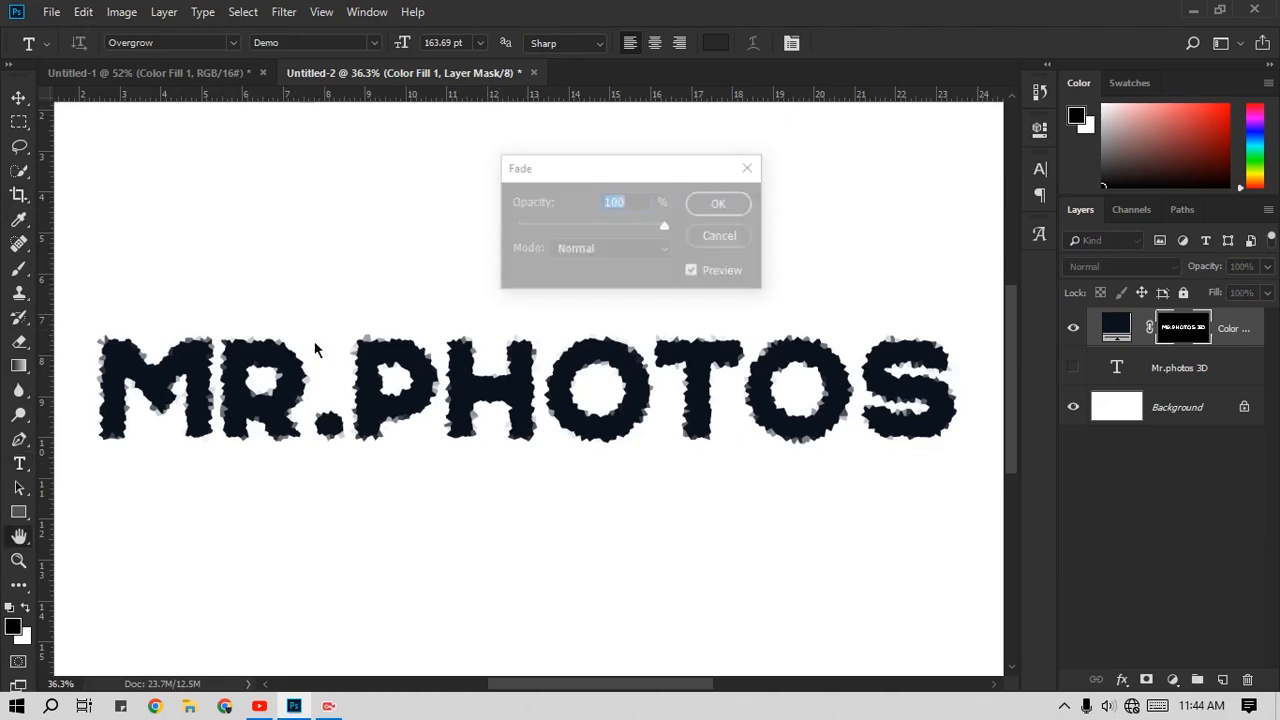
{"action": "left_click_drag", "start_coordinate": [564, 177], "coordinate": [658, 146]}
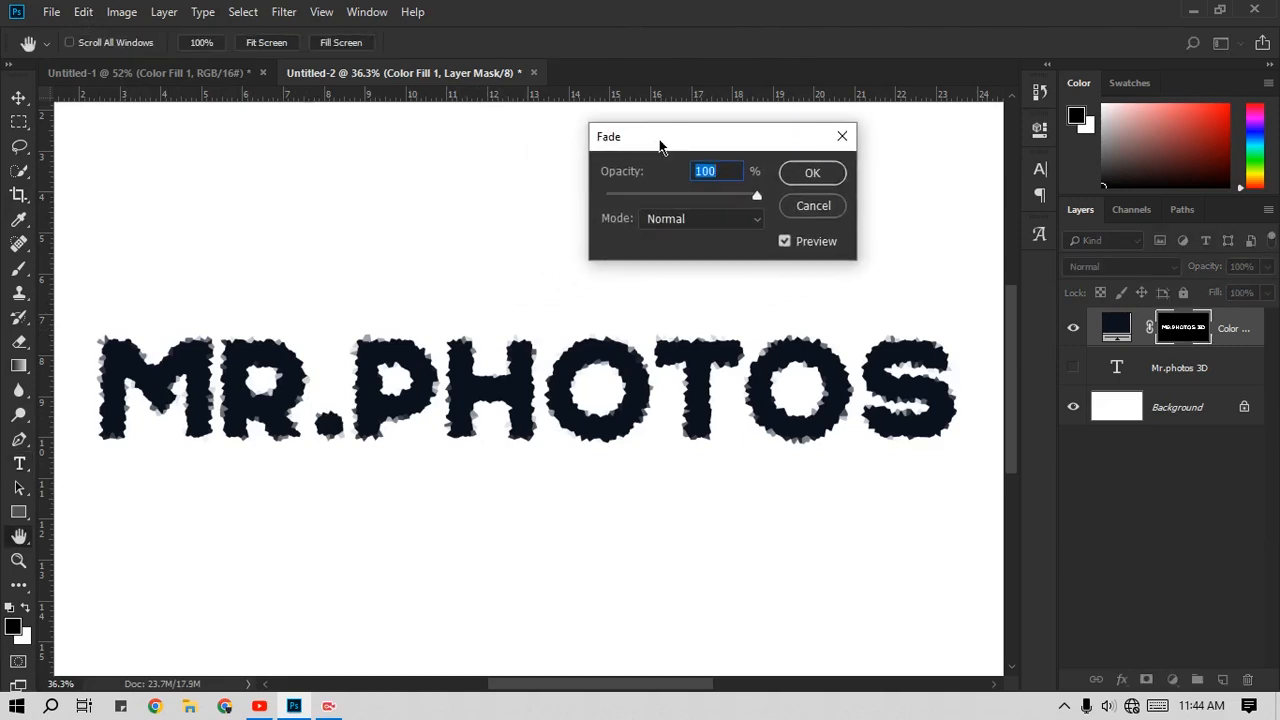
{"action": "left_click", "coordinate": [677, 219]}
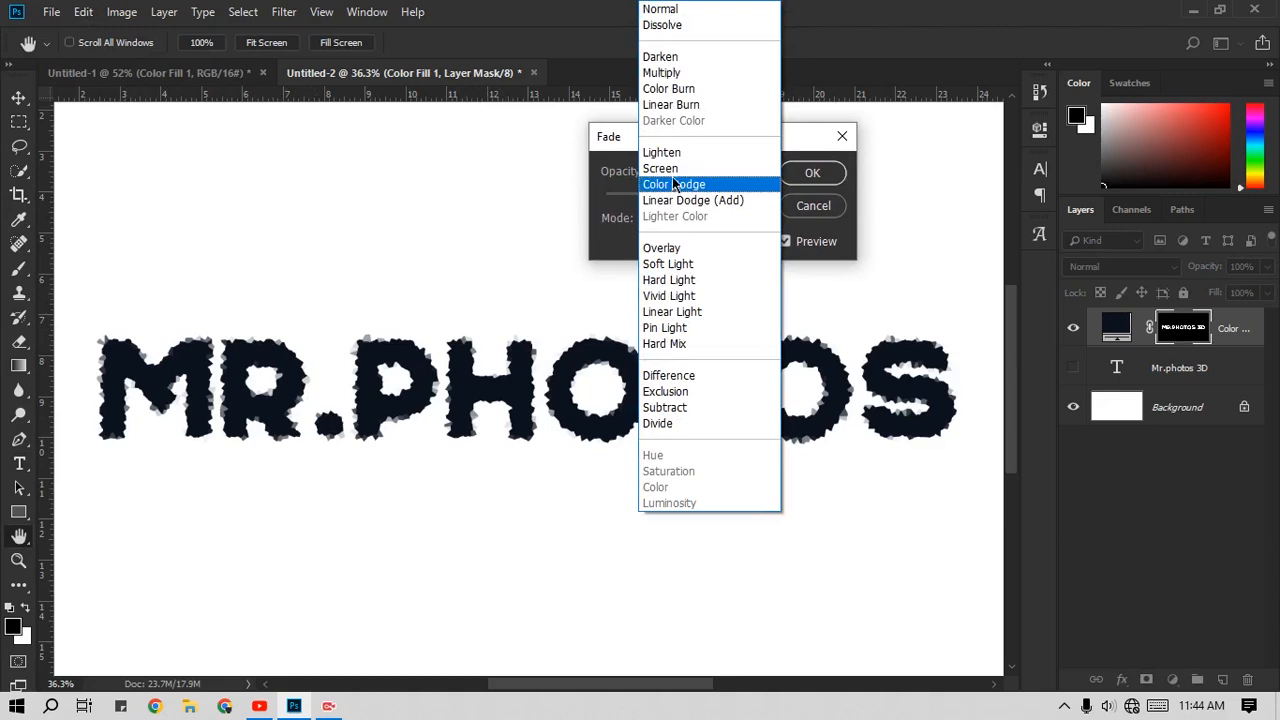
{"action": "left_click", "coordinate": [672, 170]}
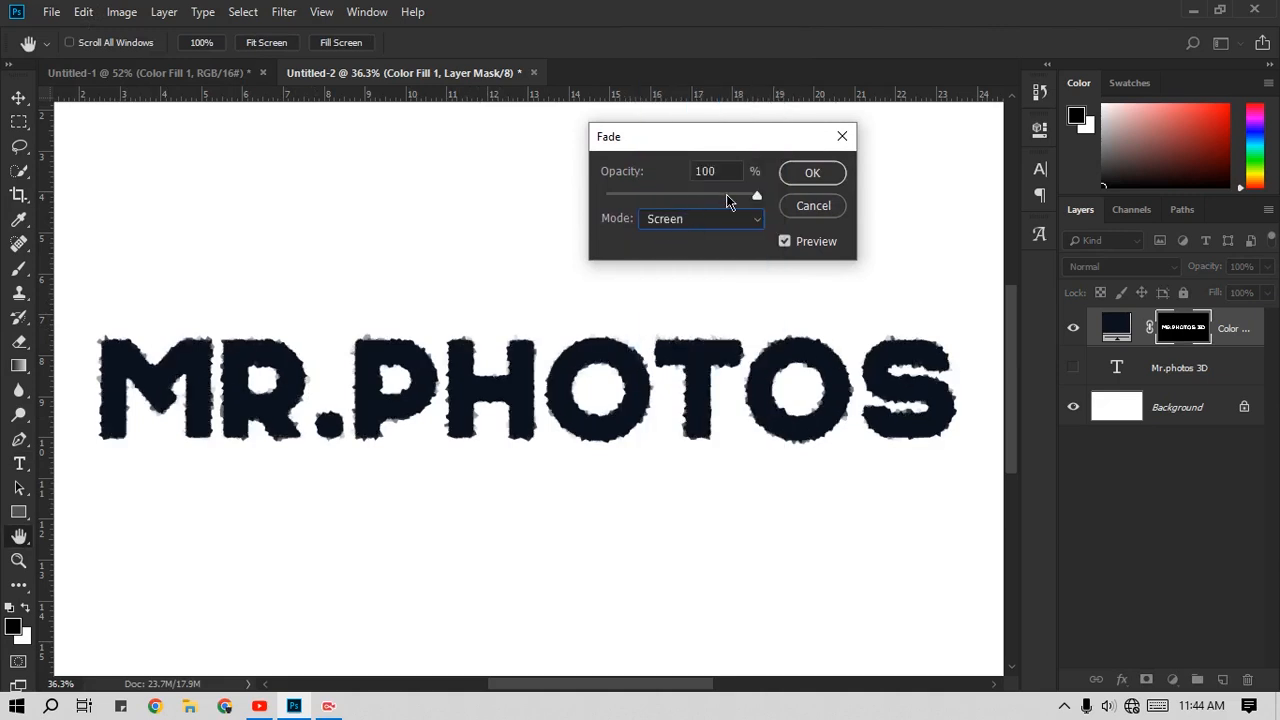
{"action": "left_click_drag", "start_coordinate": [726, 195], "coordinate": [680, 198]}
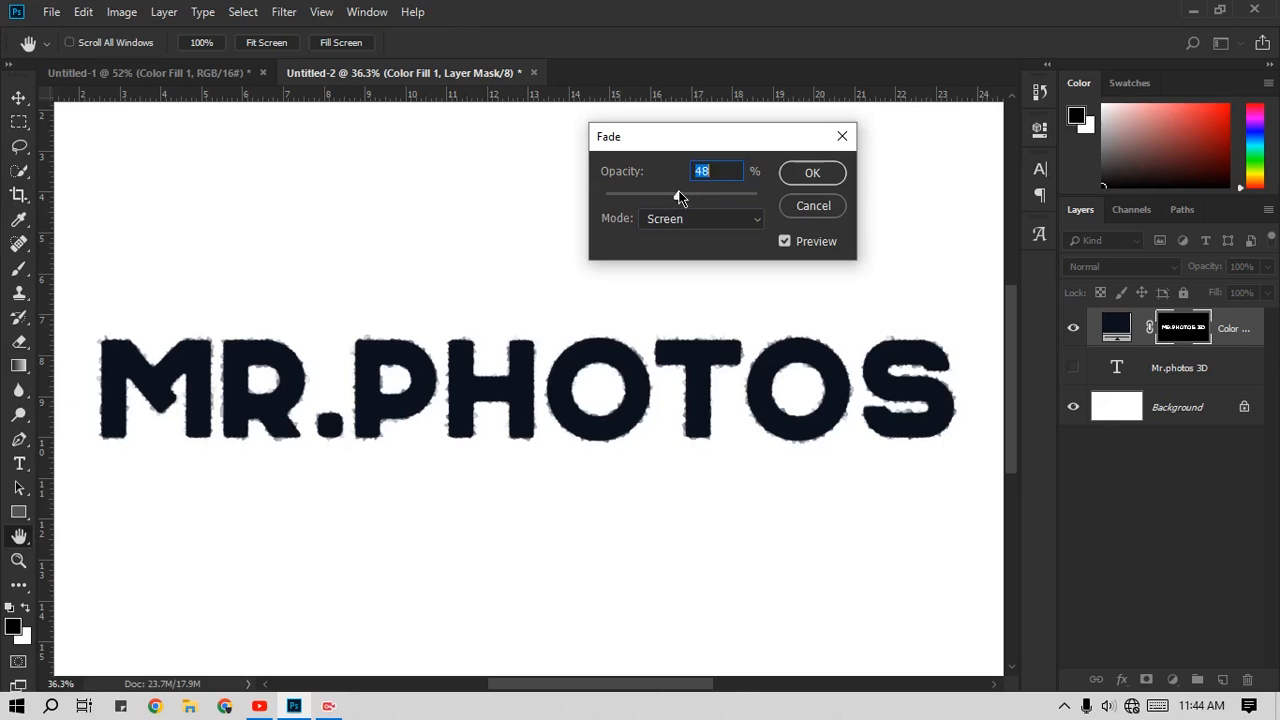
Step: Try Normal mode for the 20-cell Crystallize fade and switch back to Screen mode
{"action": "left_click", "coordinate": [682, 220]}
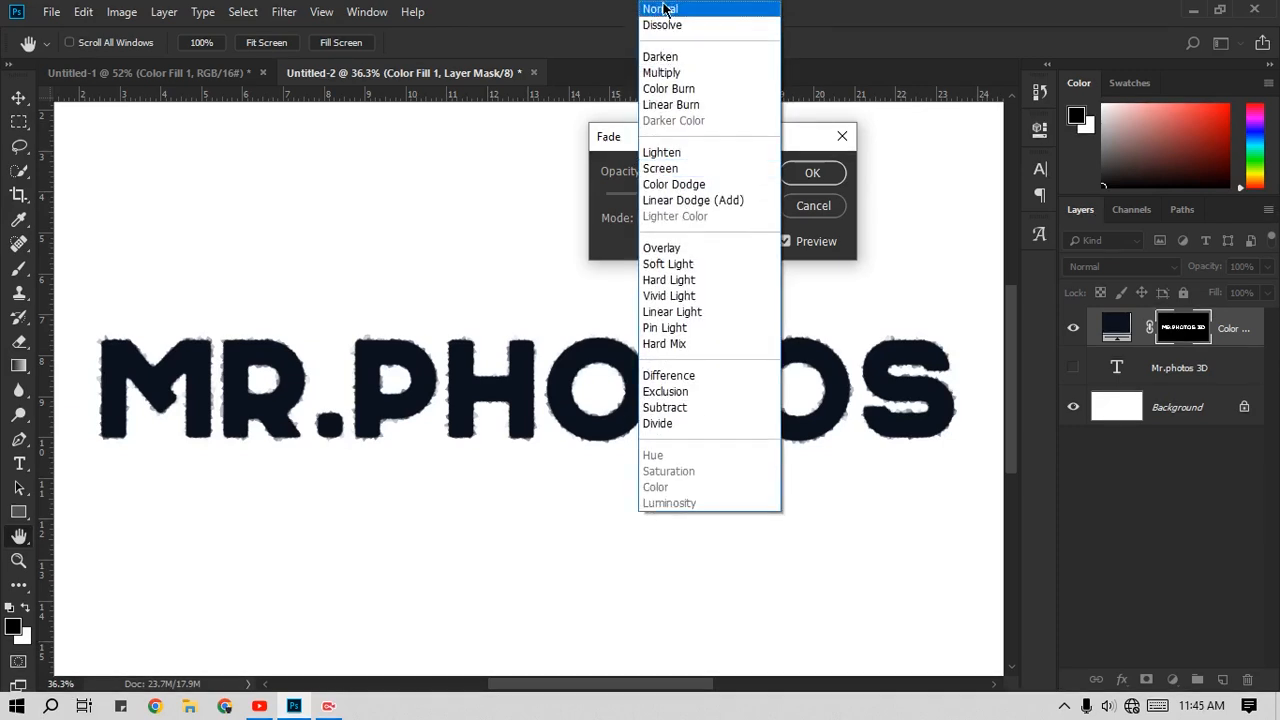
{"action": "left_click", "coordinate": [666, 10]}
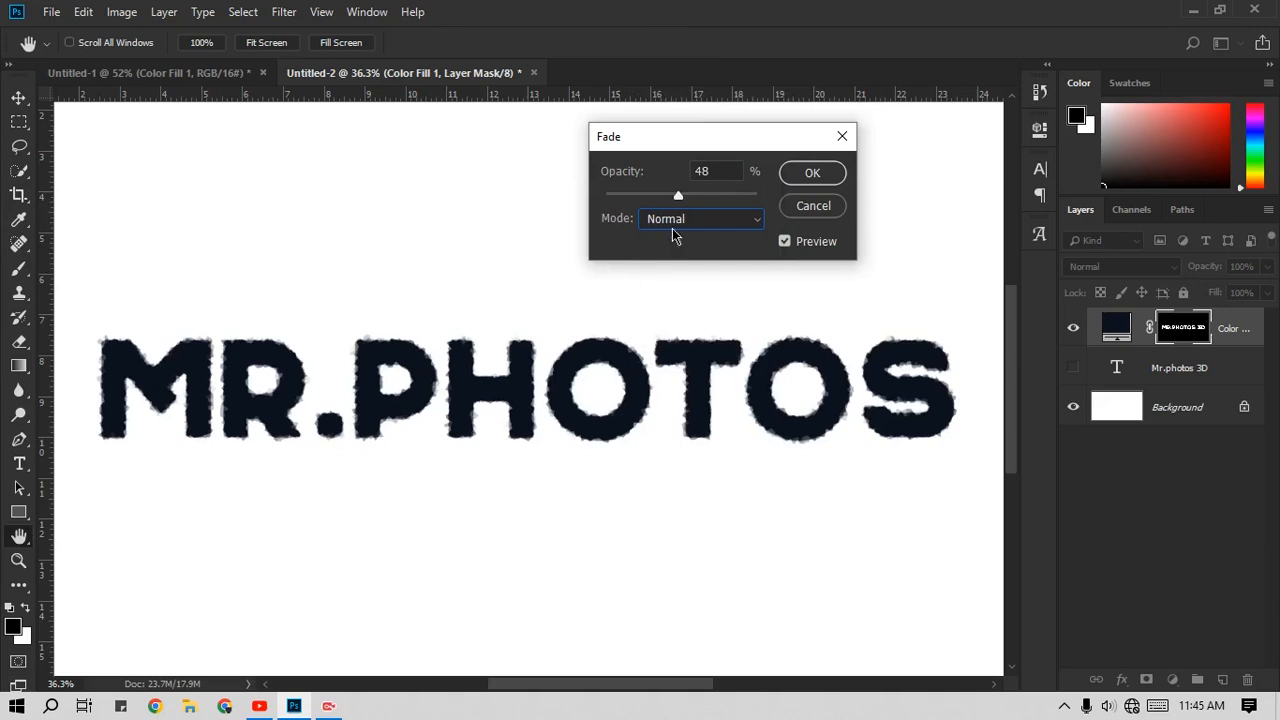
{"action": "left_click", "coordinate": [680, 220]}
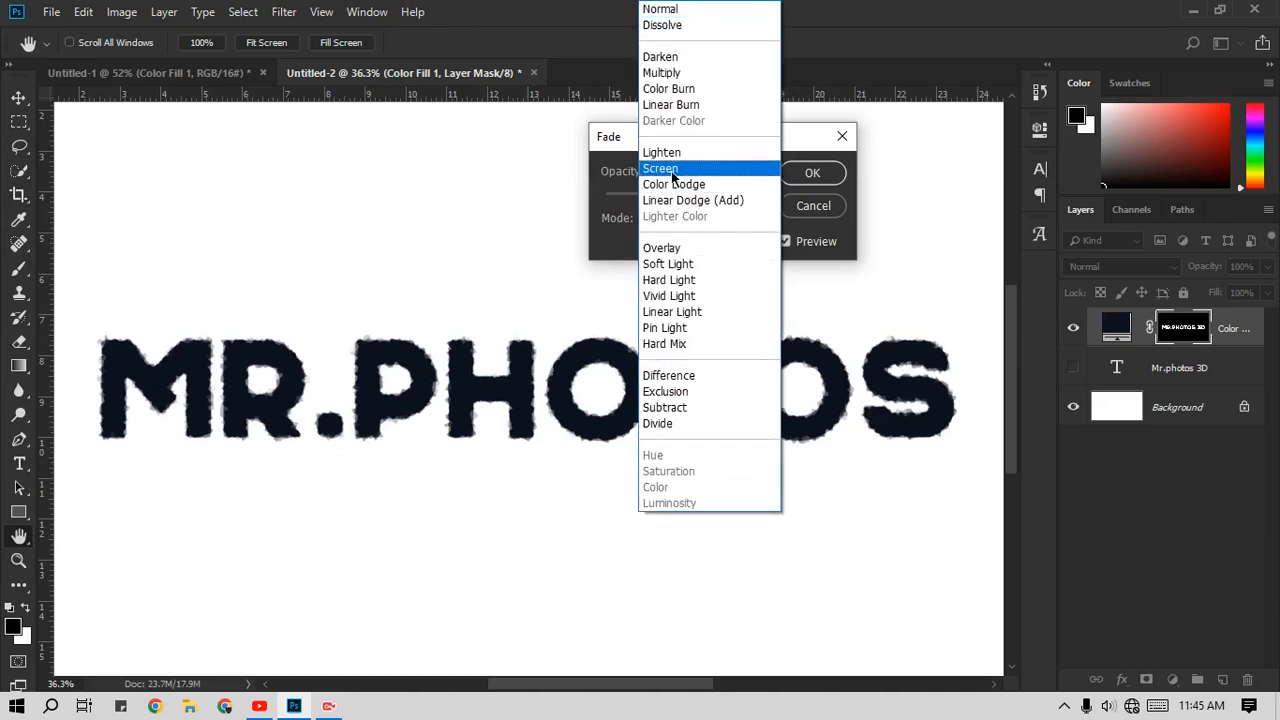
{"action": "left_click", "coordinate": [671, 171]}
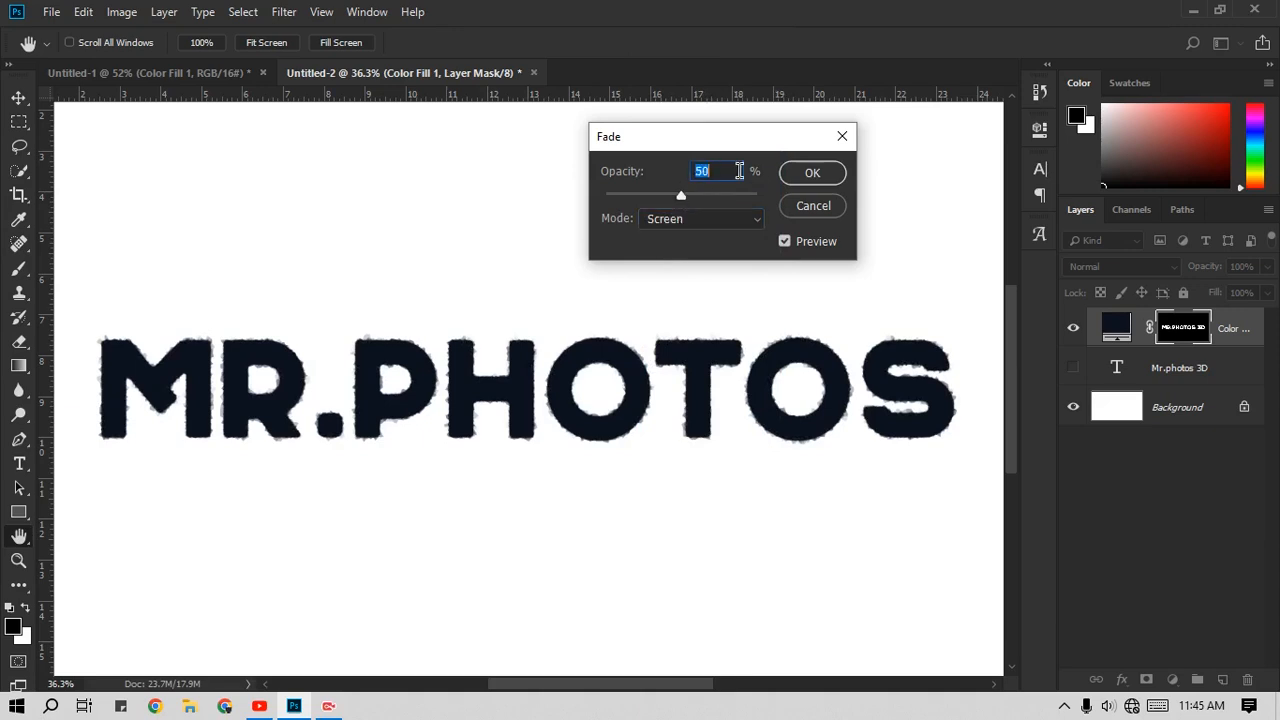
Step: Set the 20-cell Crystallize fade's opacity to 70% and apply it to the mask
{"action": "mouse_move", "coordinate": [716, 195]}
{"action": "left_mouse_down"}
{"action": "mouse_move", "coordinate": [699, 197]}
{"action": "mouse_move", "coordinate": [712, 198]}
{"action": "left_mouse_up"}
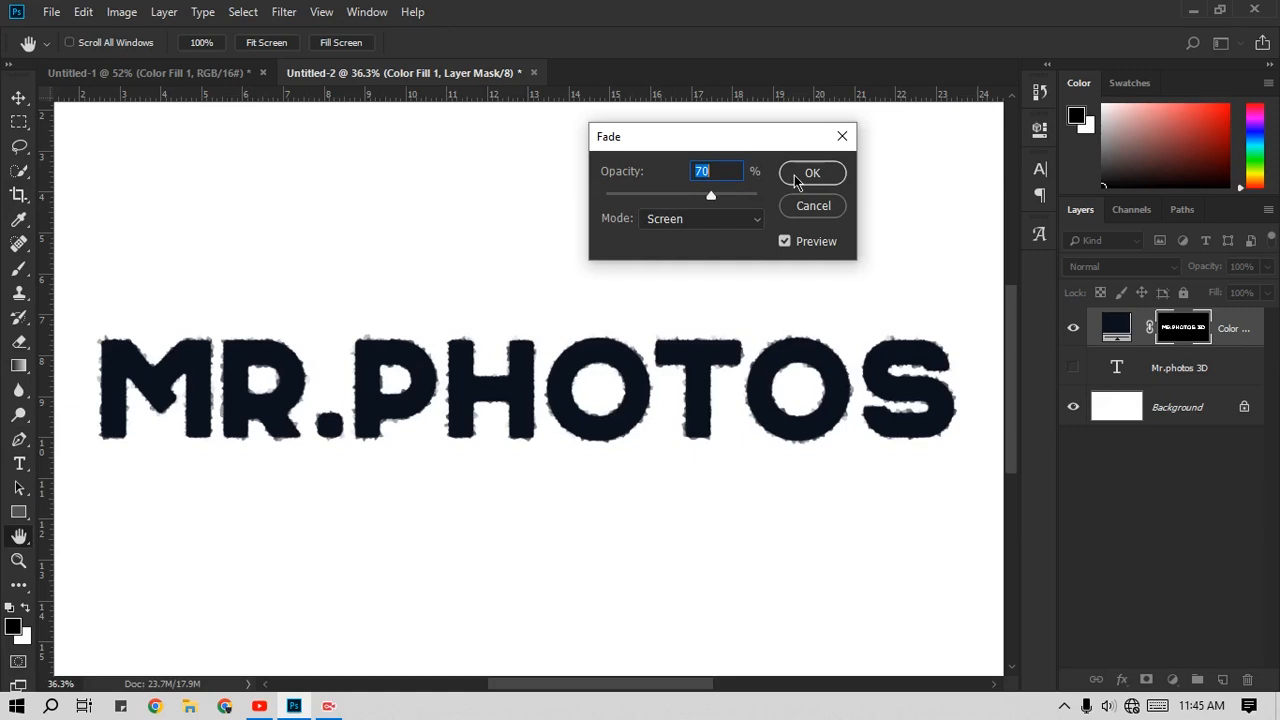
{"action": "scroll", "coordinate": [748, 180], "scroll_direction": "down", "scroll_amount": 9}
{"action": "left_click", "coordinate": [797, 173]}
{"action": "key", "text": "t"}
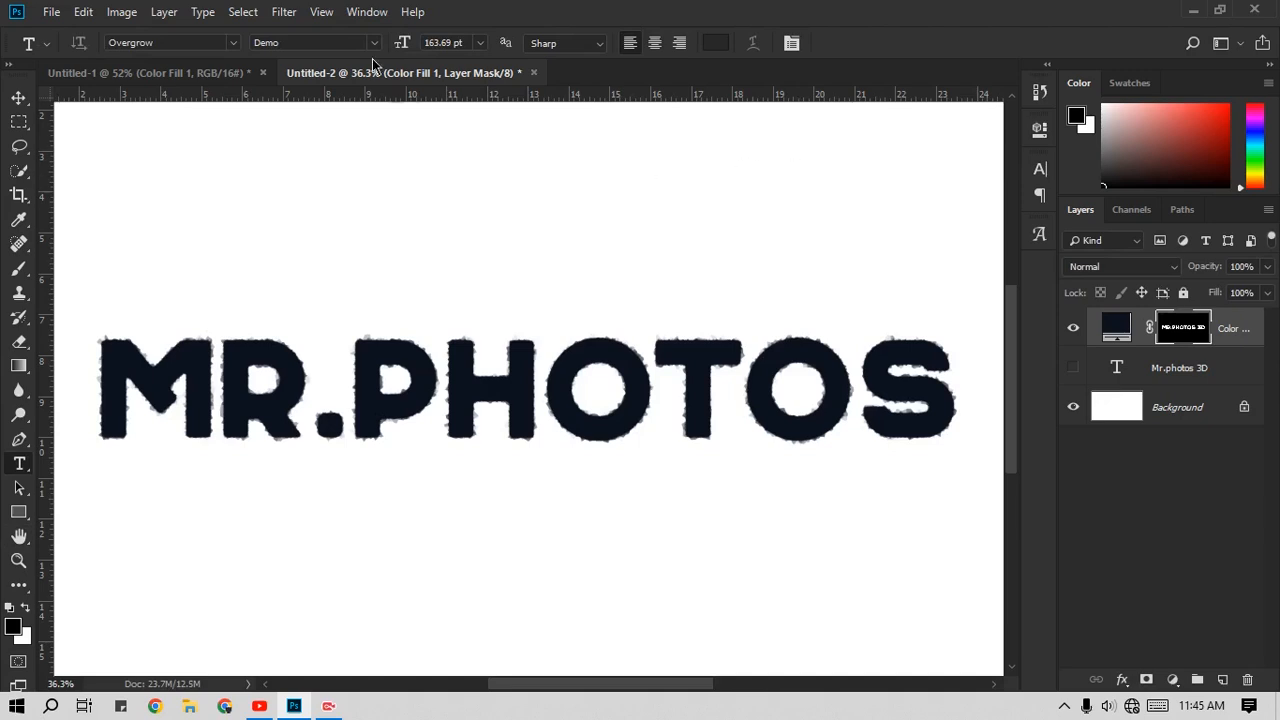
Step: Apply another Crystallize filter to the color fill layer's mask with a cell size of 60
{"action": "left_click", "coordinate": [286, 12]}
{"action": "mouse_move", "coordinate": [347, 295]}
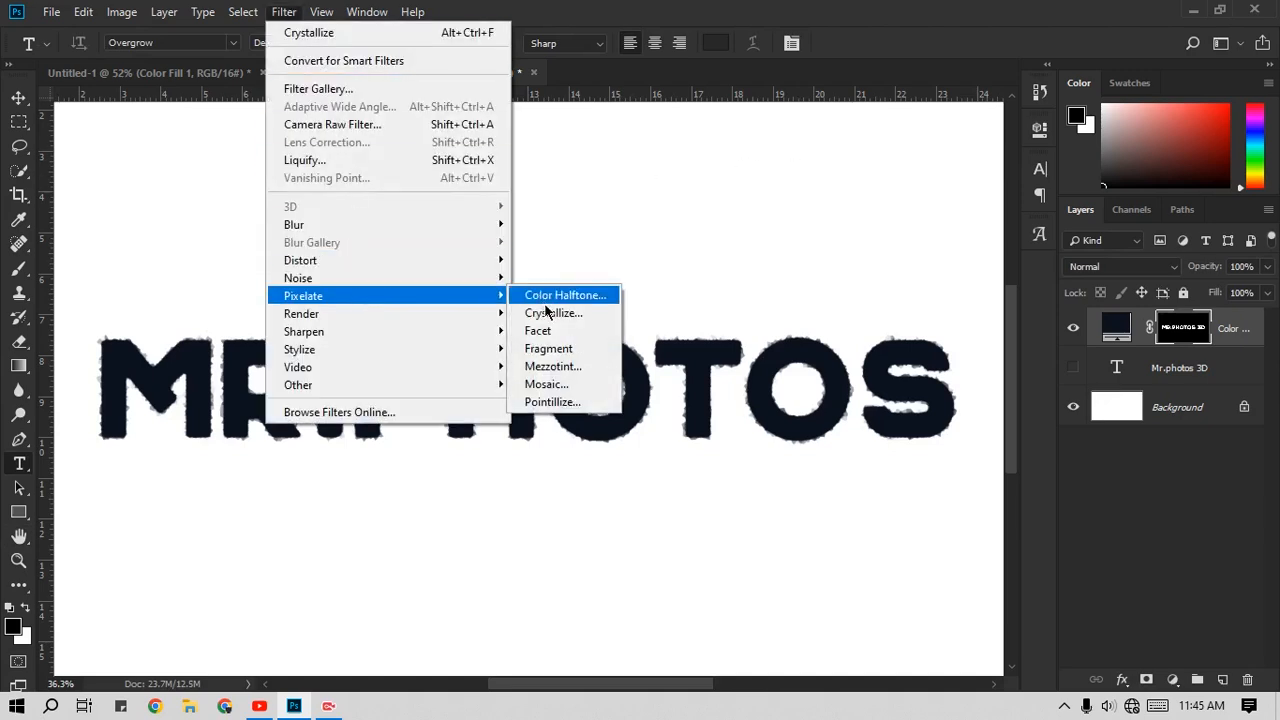
{"action": "left_click", "coordinate": [574, 316]}
{"action": "type", "text": "690"}
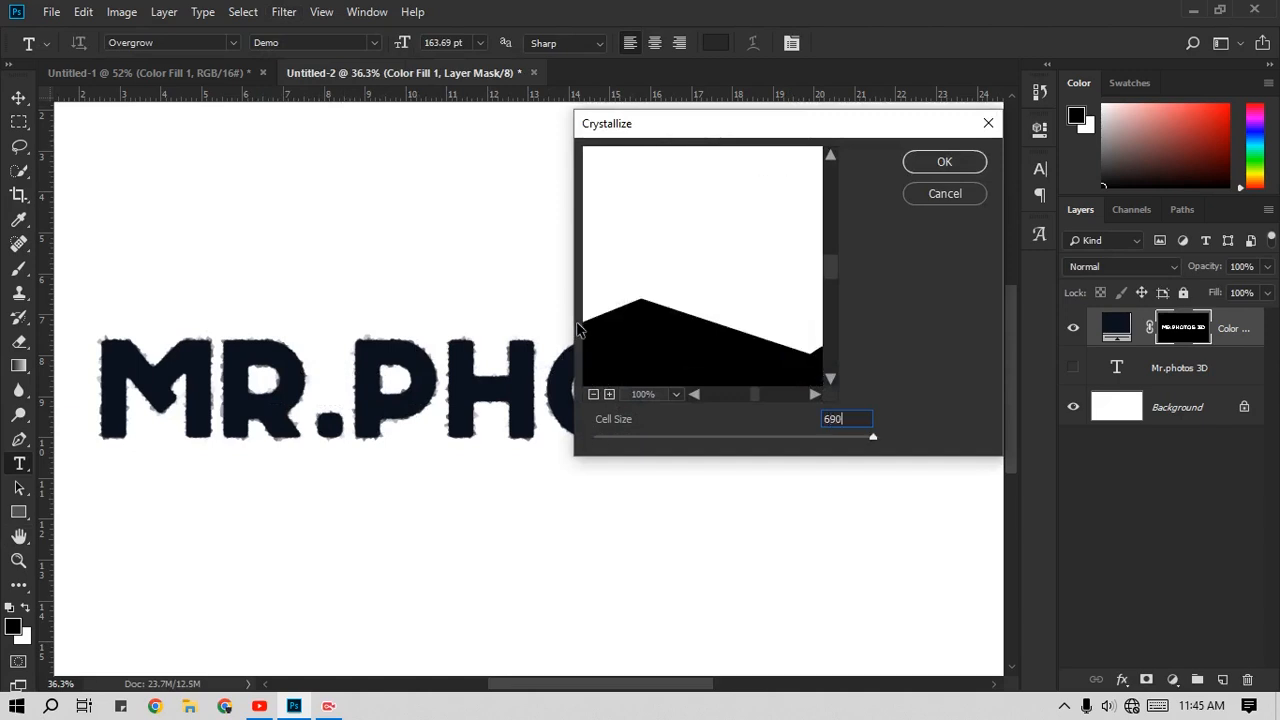
{"action": "key", "text": "BackSpace"}
{"action": "key", "text": "BackSpace"}
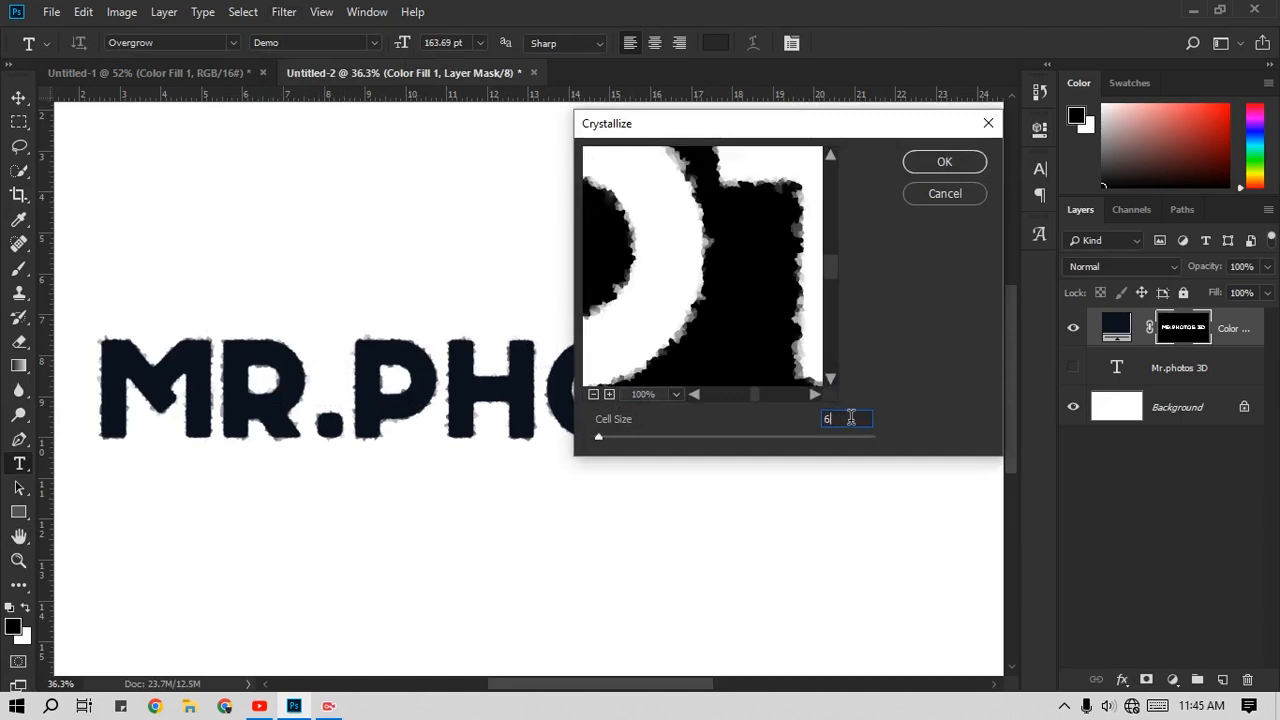
{"action": "type", "text": "0"}
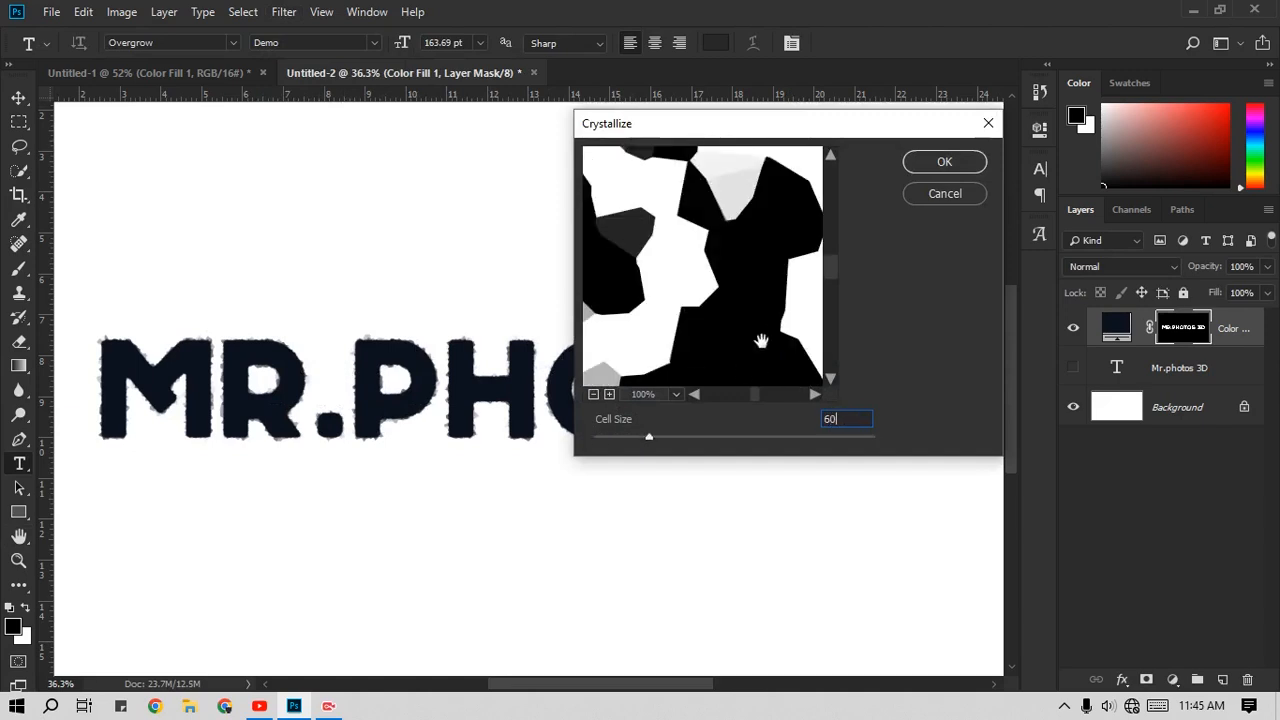
{"action": "left_click", "coordinate": [593, 394]}
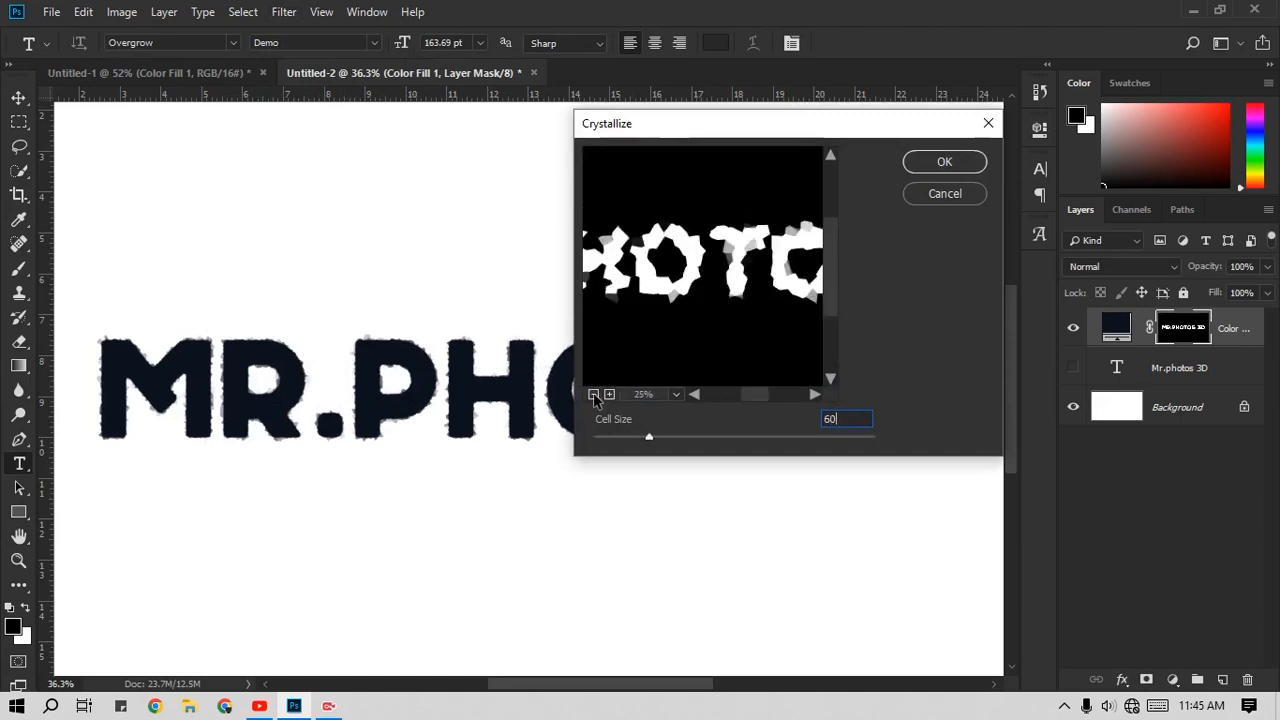
{"action": "left_click", "coordinate": [966, 163]}
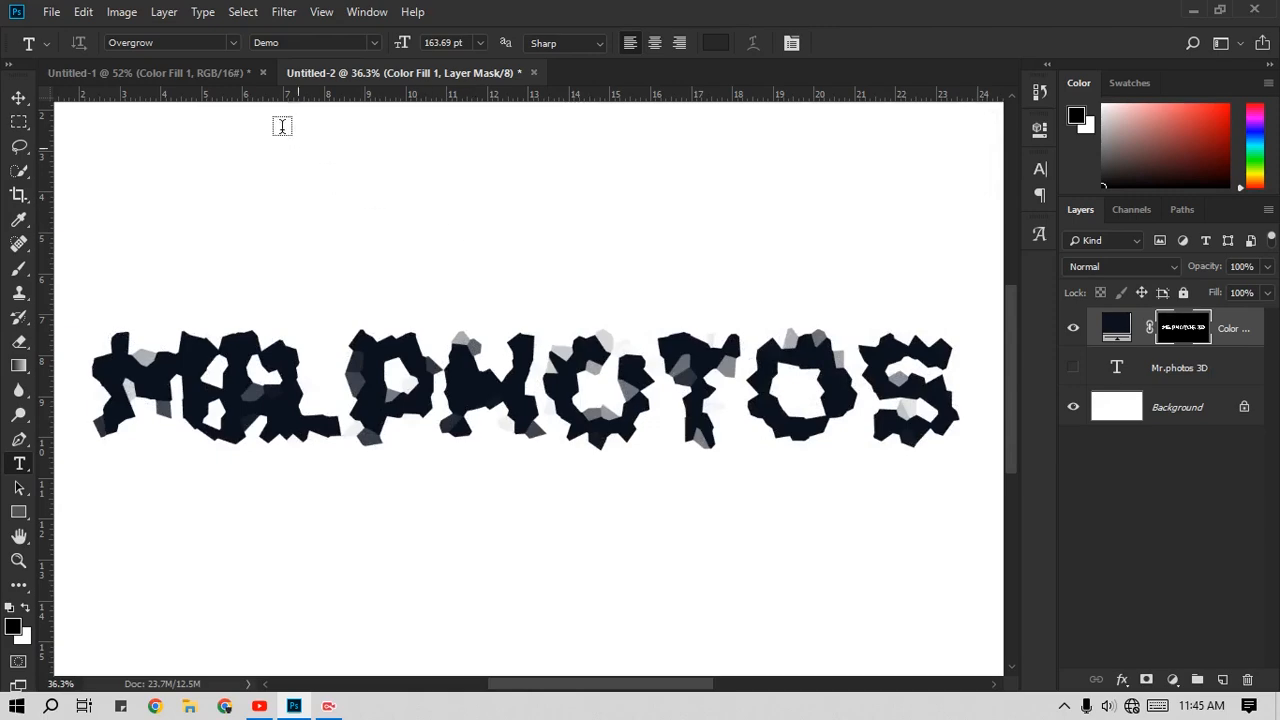
Step: Fade the 60-cell Crystallize effect on the mask to 20% opacity in Screen mode
{"action": "left_click", "coordinate": [165, 12]}
{"action": "mouse_move", "coordinate": [105, 20]}
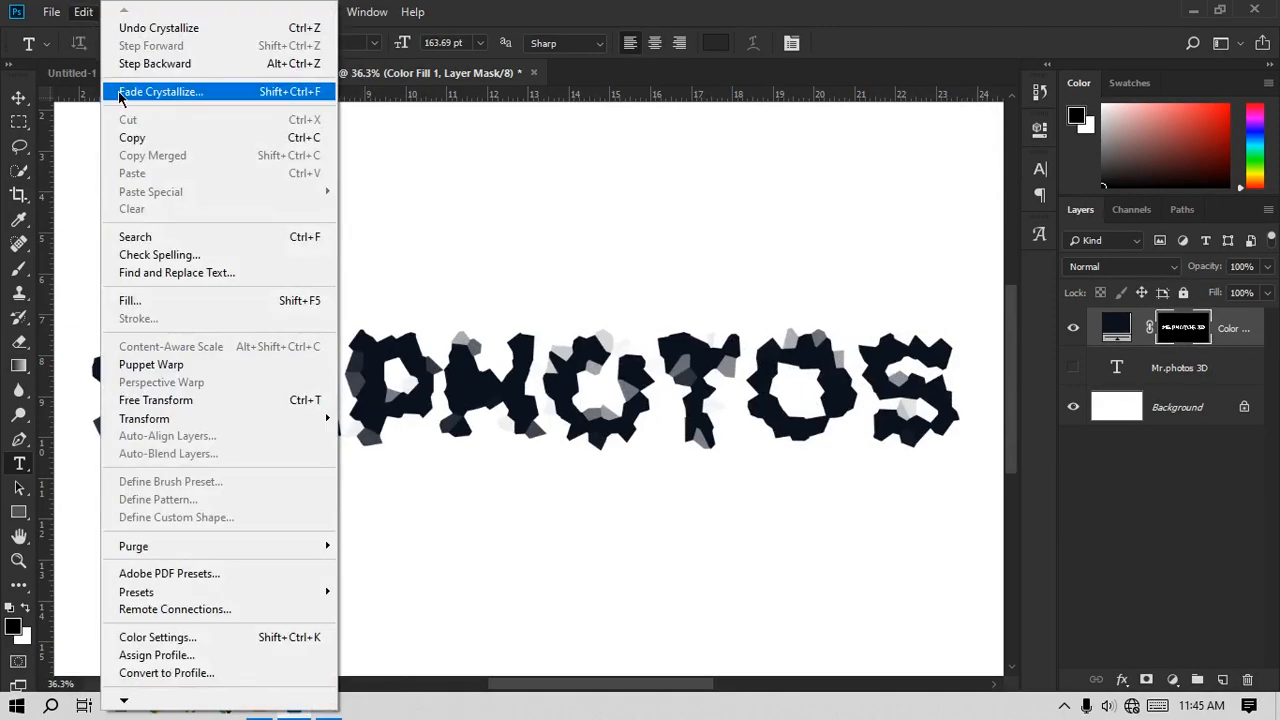
{"action": "left_click", "coordinate": [120, 92]}
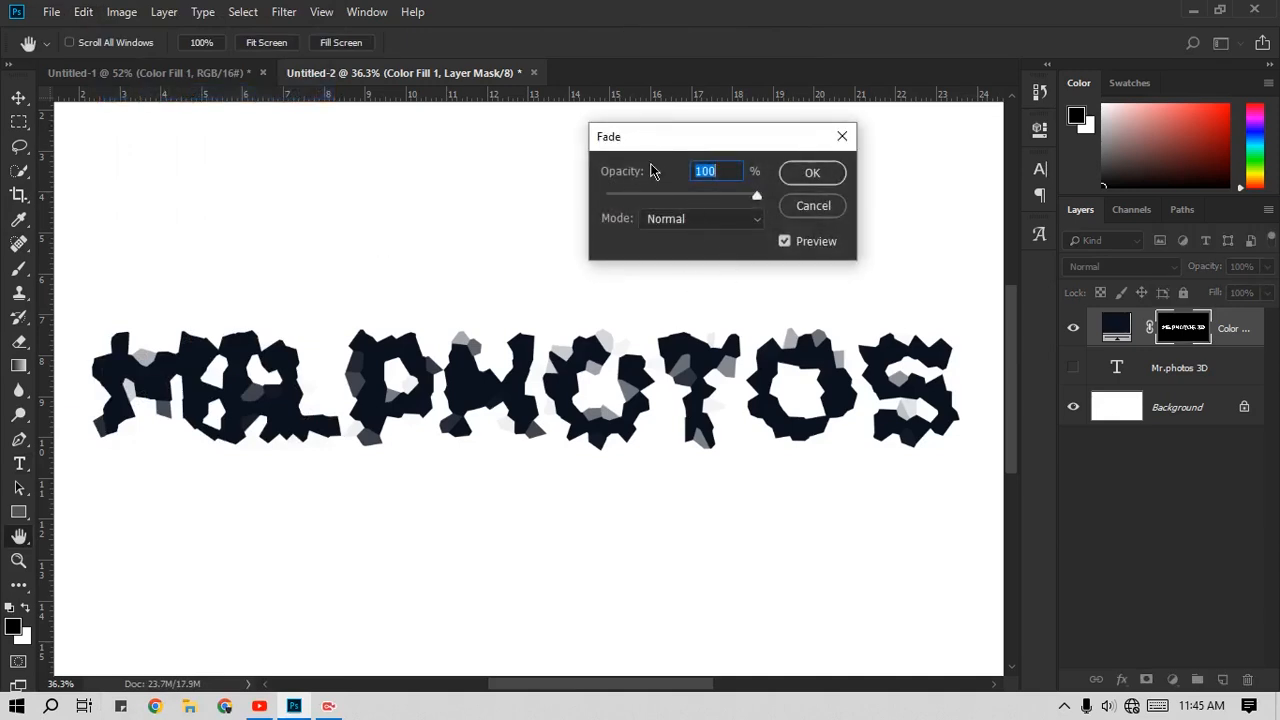
{"action": "left_click_drag", "start_coordinate": [728, 197], "coordinate": [667, 198]}
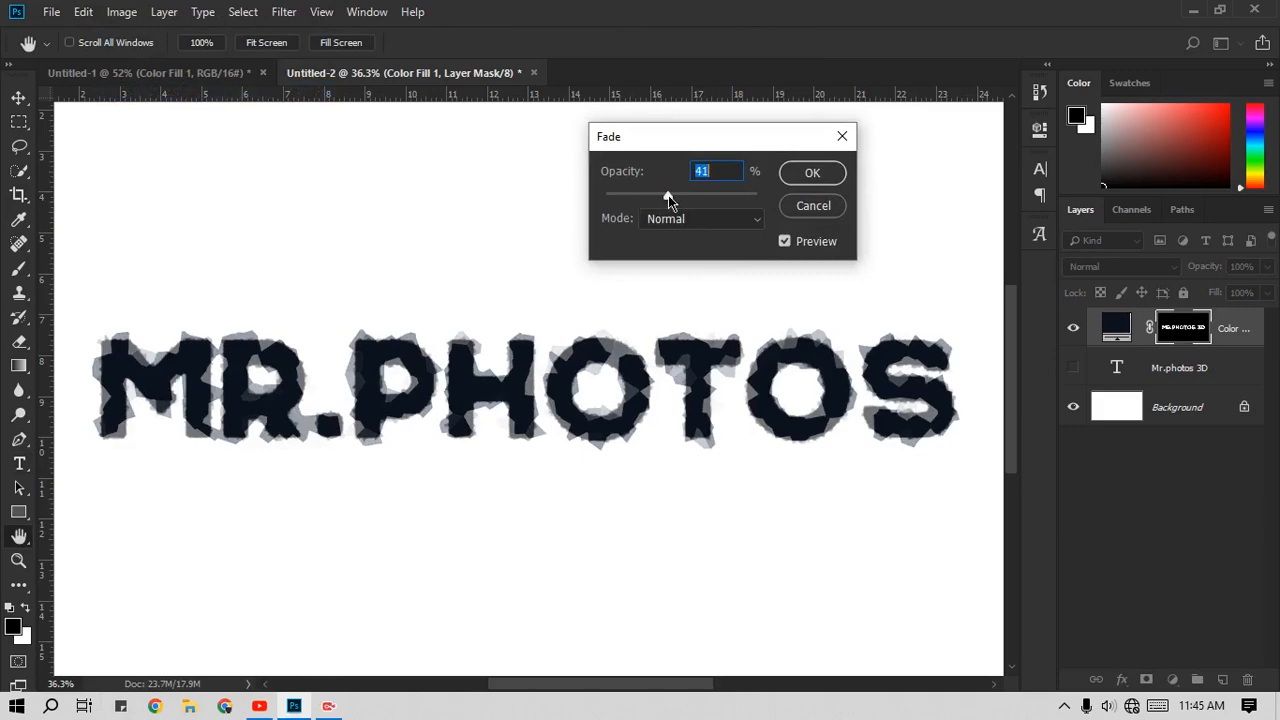
{"action": "left_click", "coordinate": [666, 219]}
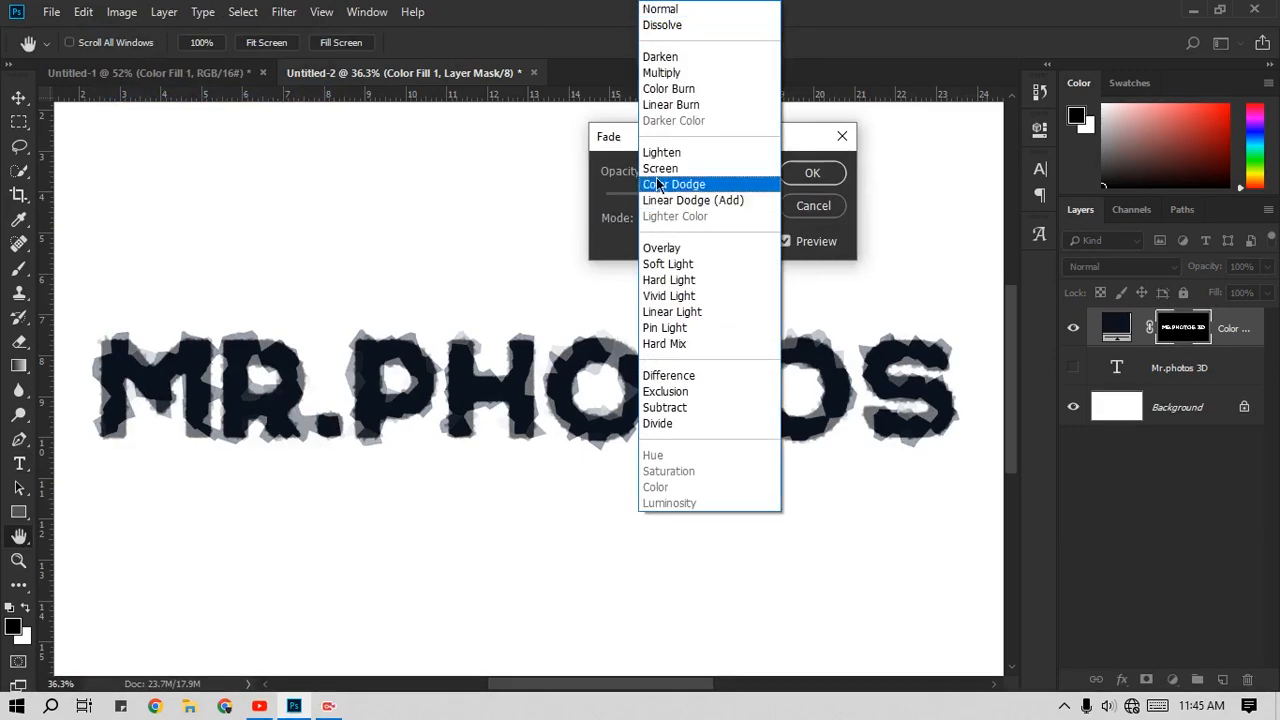
{"action": "left_click", "coordinate": [660, 170]}
{"action": "left_click_drag", "start_coordinate": [671, 198], "coordinate": [637, 196]}
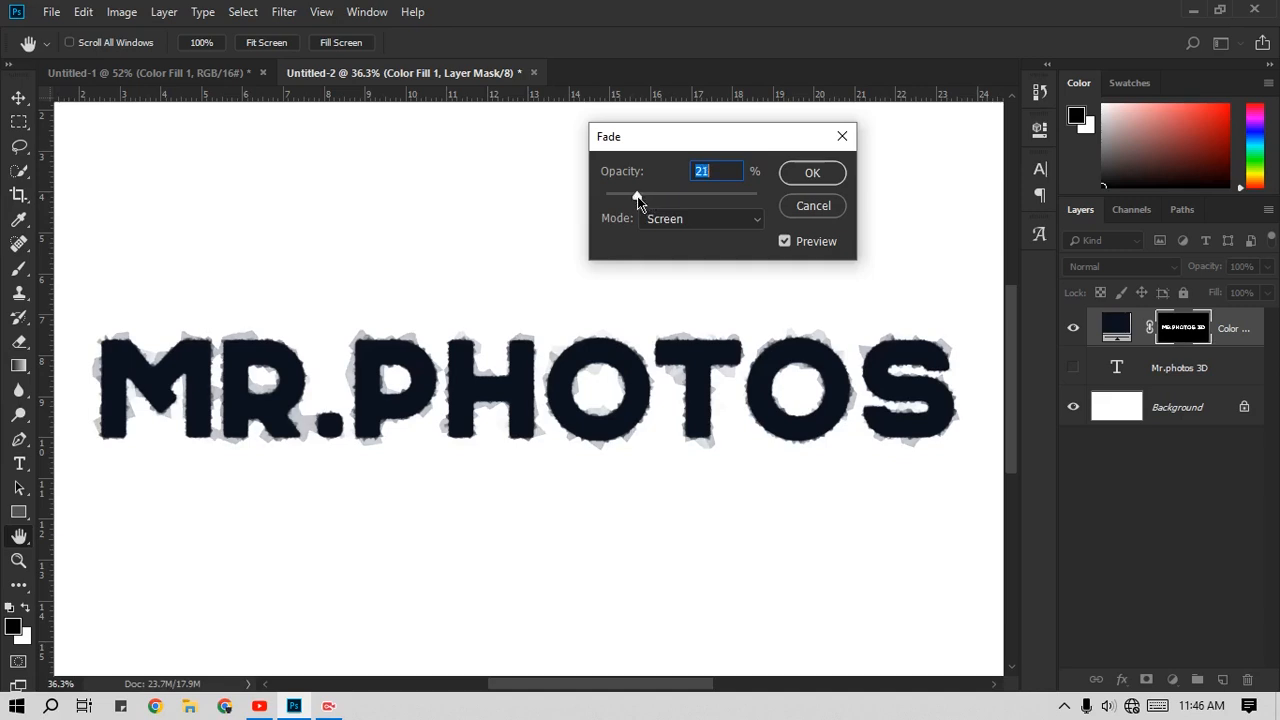
{"action": "left_click", "coordinate": [810, 172]}
{"action": "key", "text": "t"}
Step: Apply another Crystallize filter to the color fill layer's mask with a cell size of 80
{"action": "left_click", "coordinate": [284, 12]}
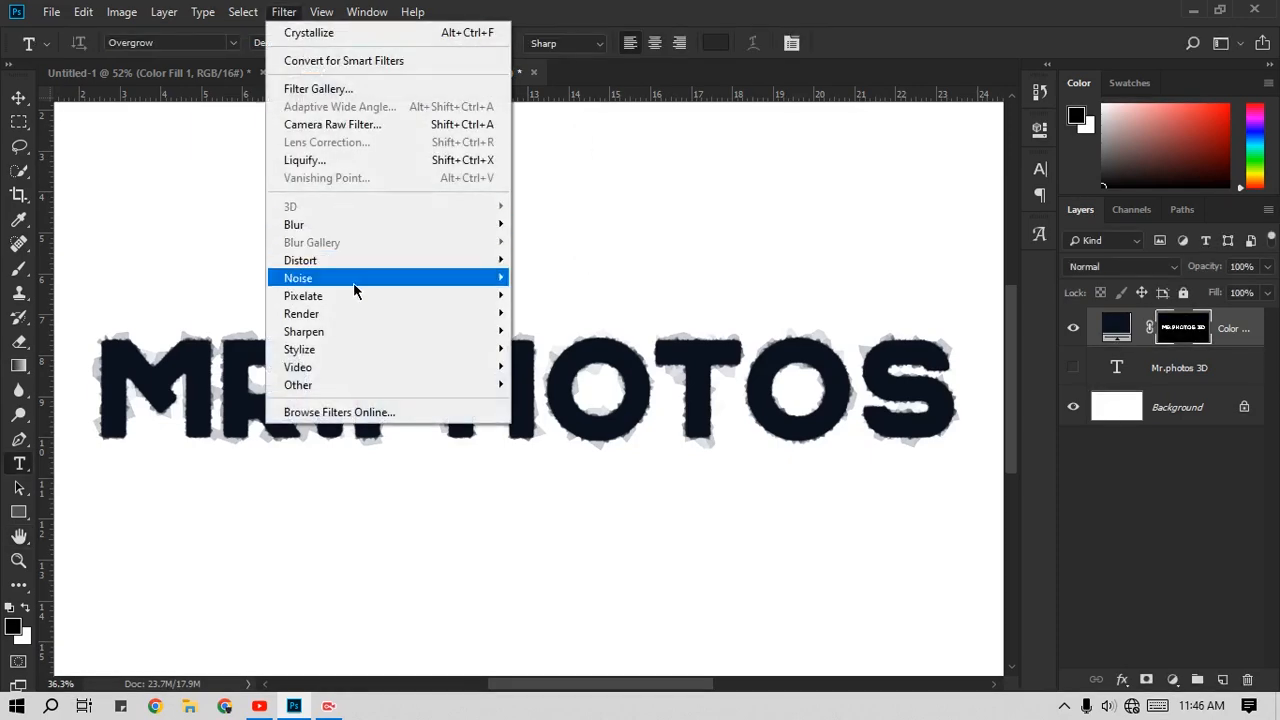
{"action": "mouse_move", "coordinate": [408, 296]}
{"action": "left_click", "coordinate": [550, 313]}
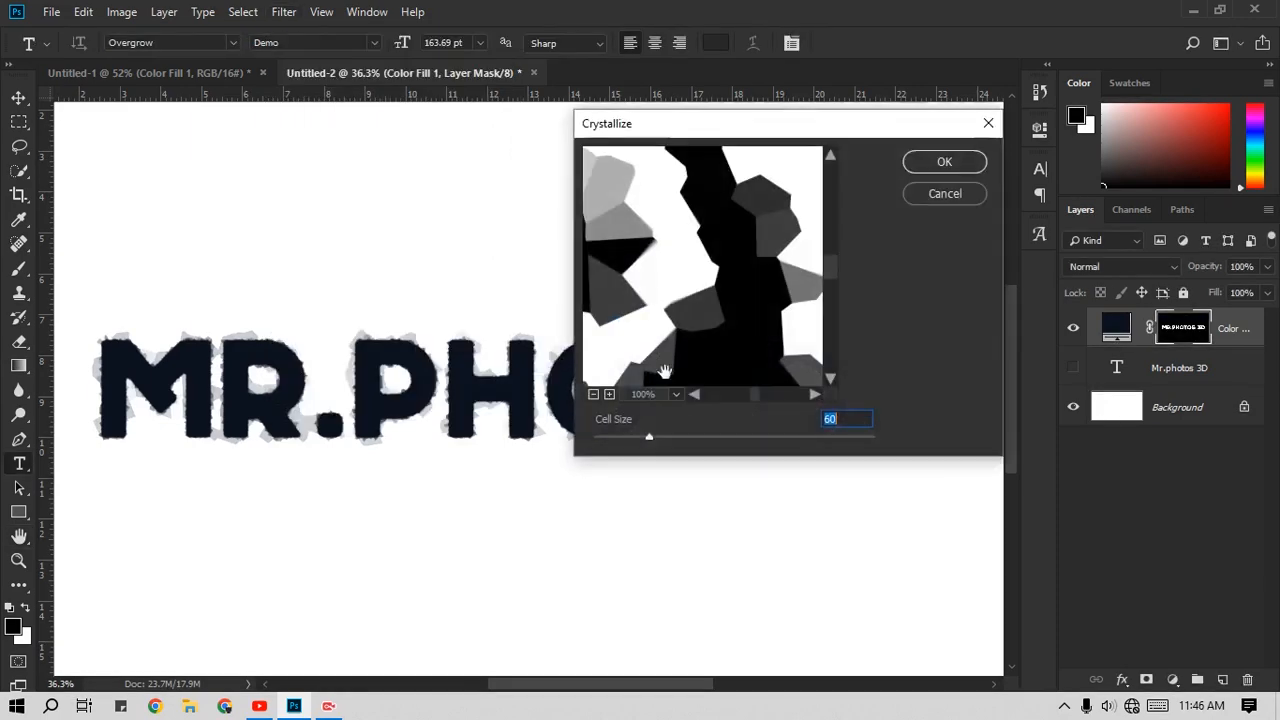
{"action": "type", "text": "80"}
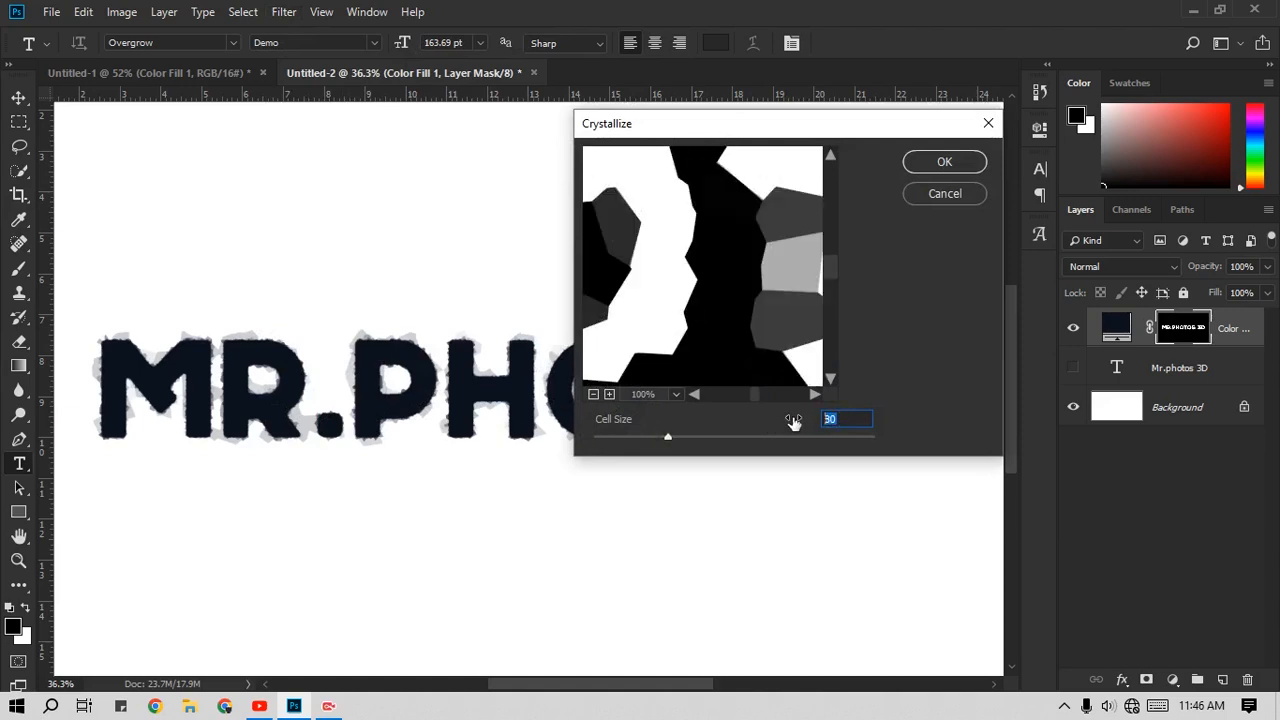
{"action": "type", "text": "100"}
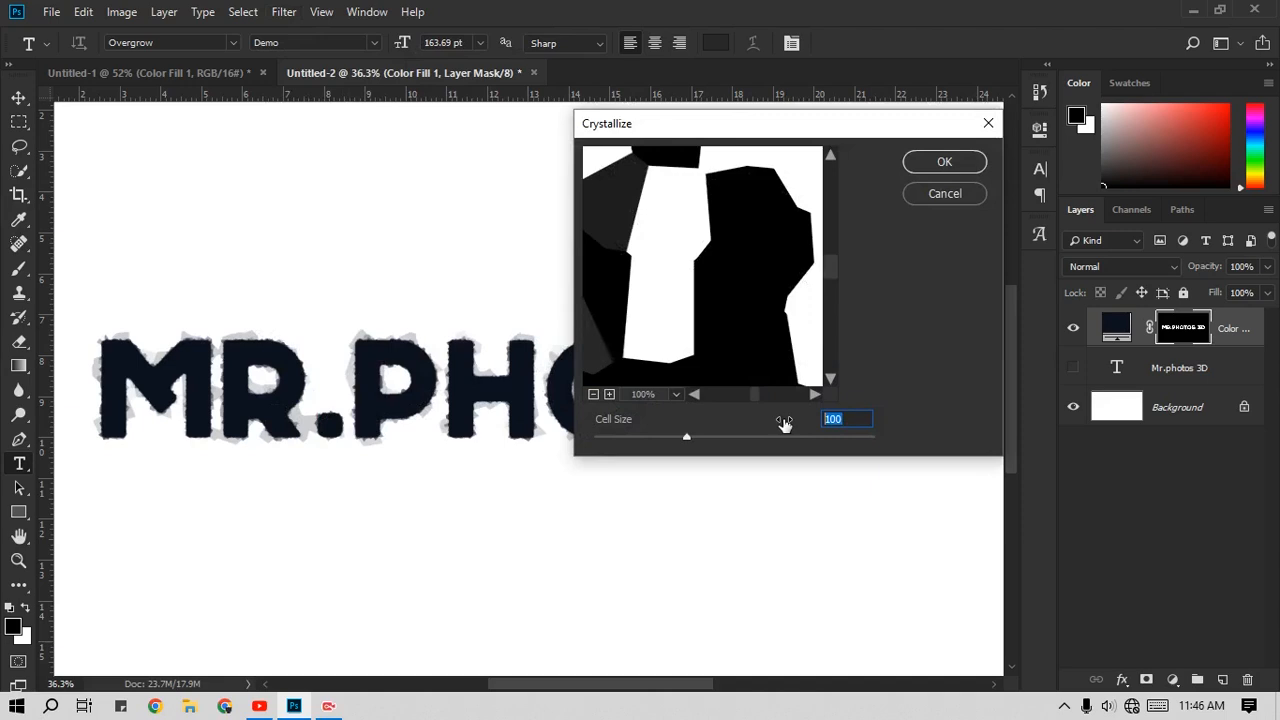
{"action": "left_click", "coordinate": [944, 165]}
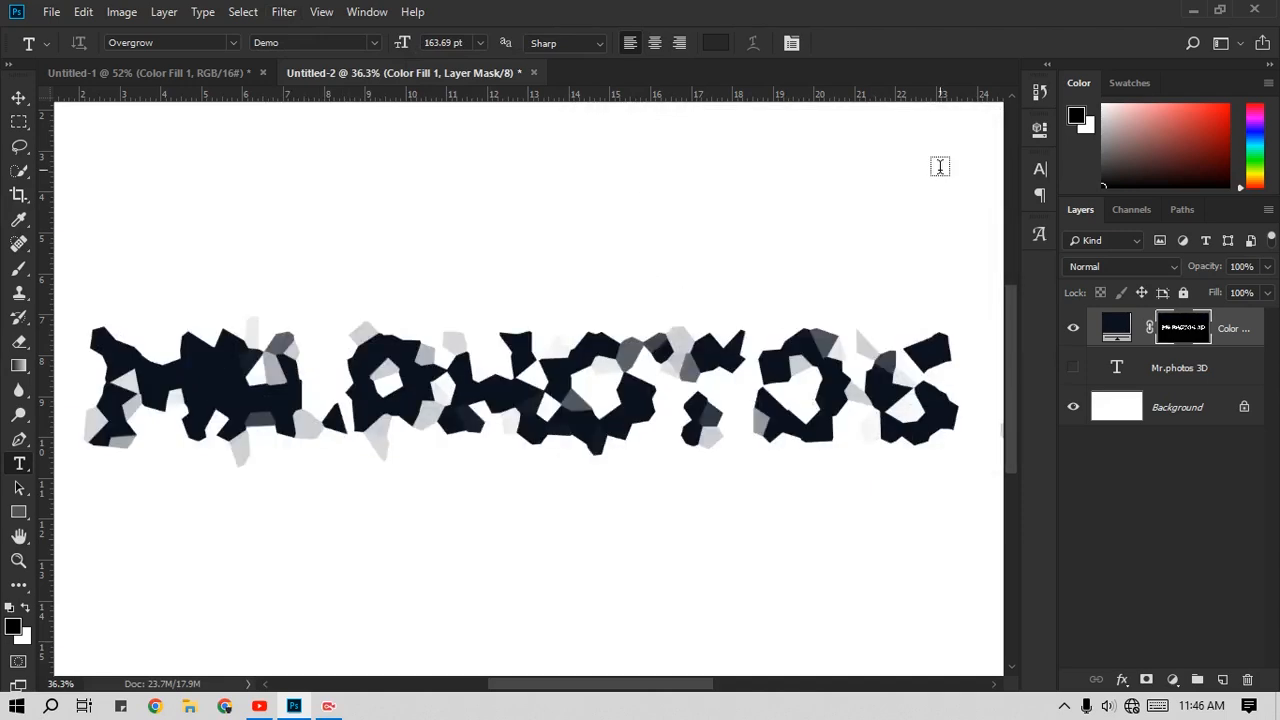
Step: Fade the 80-cell Crystallize effect on the mask to 10% opacity in Screen mode
{"action": "key", "text": "ctrl+shift+f"}
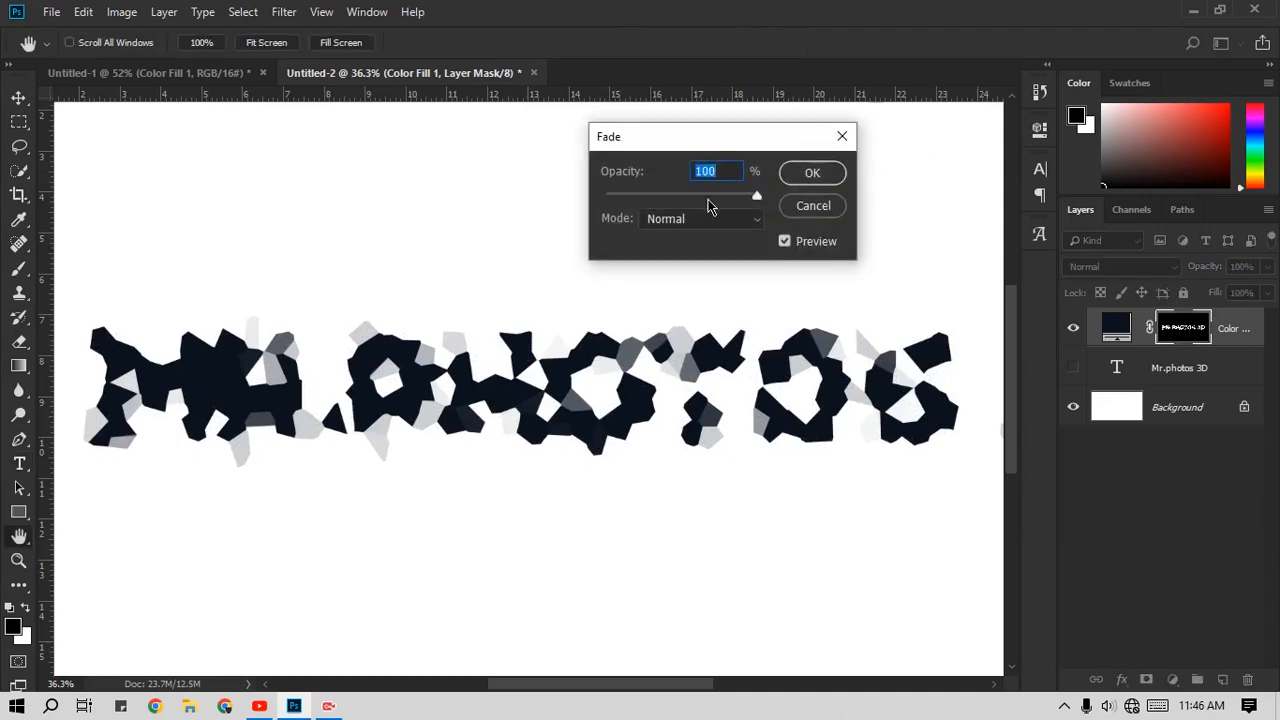
{"action": "left_click", "coordinate": [700, 217]}
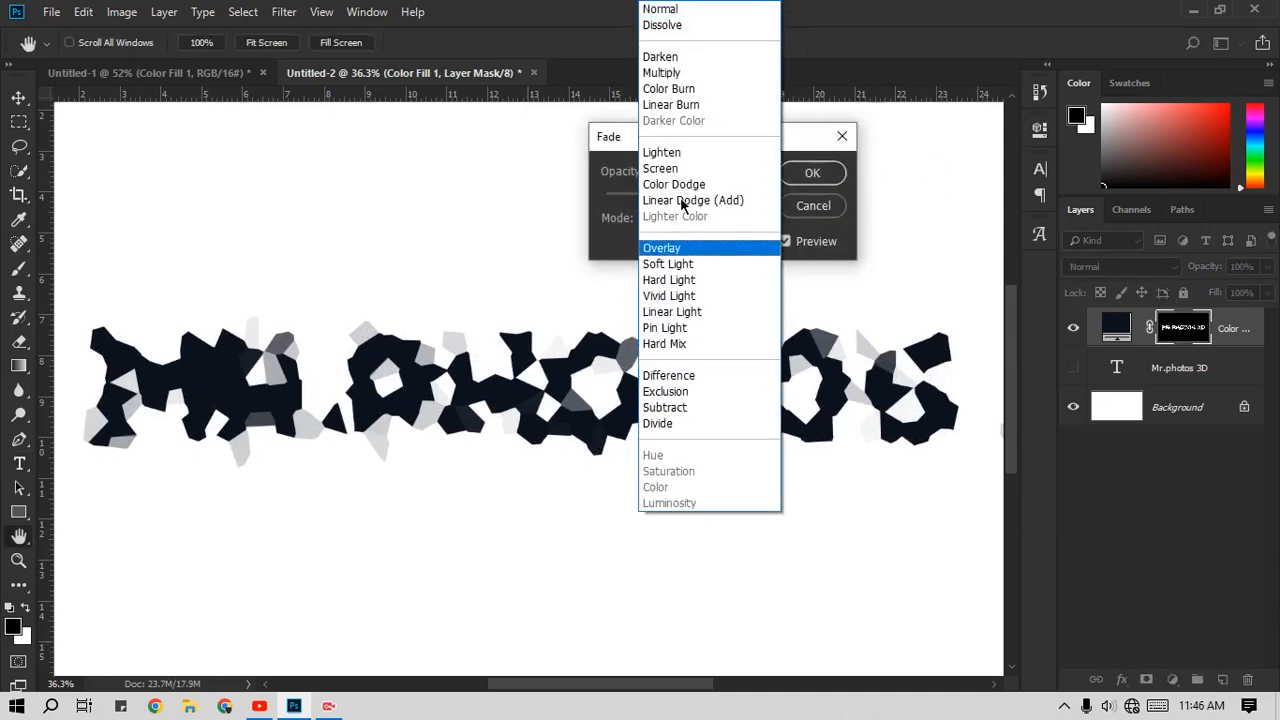
{"action": "left_click", "coordinate": [670, 172]}
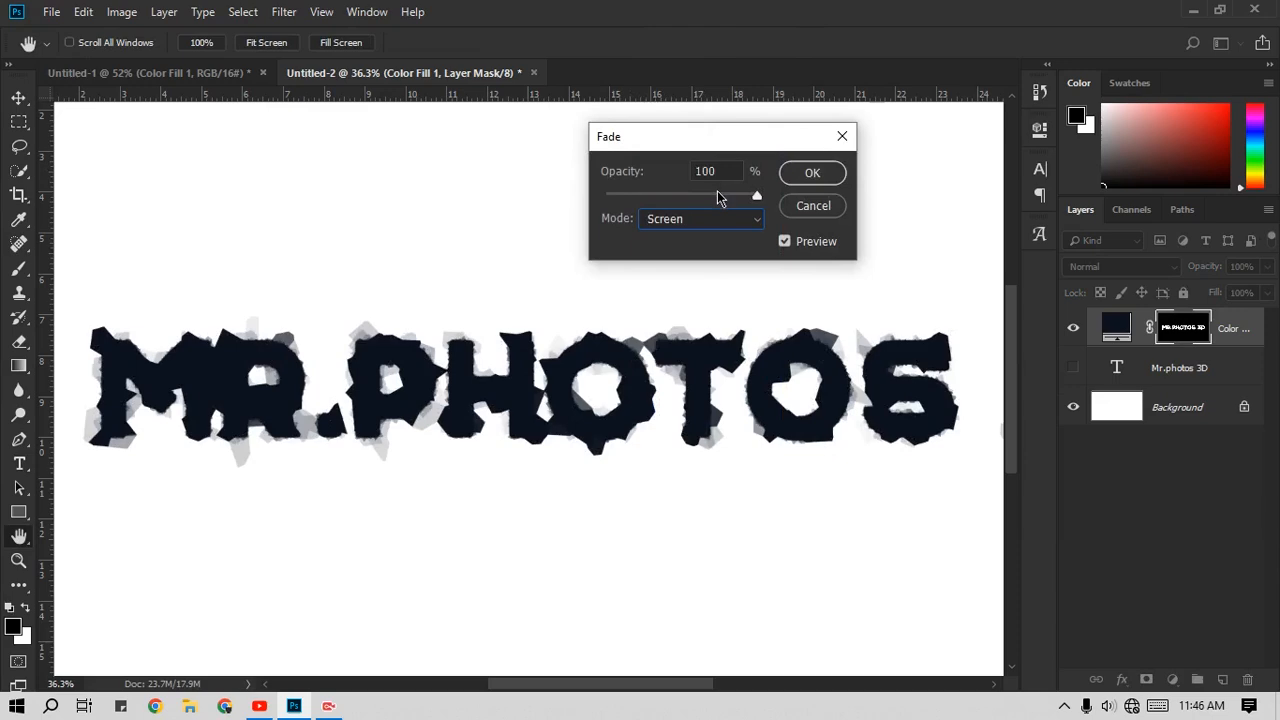
{"action": "left_click_drag", "start_coordinate": [717, 197], "coordinate": [620, 196]}
{"action": "left_click", "coordinate": [812, 174]}
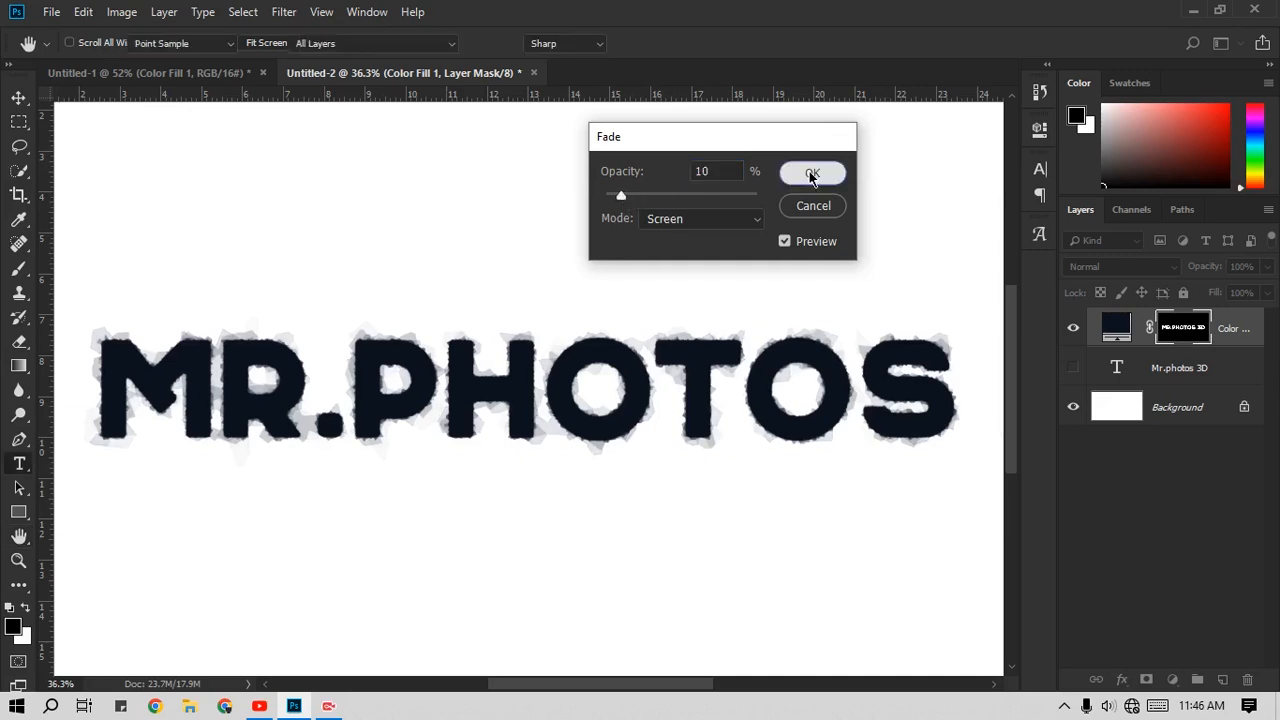
Step: Apply another Crystallize filter to the color fill layer's mask with a cell size of 150
{"action": "left_click", "coordinate": [284, 12]}
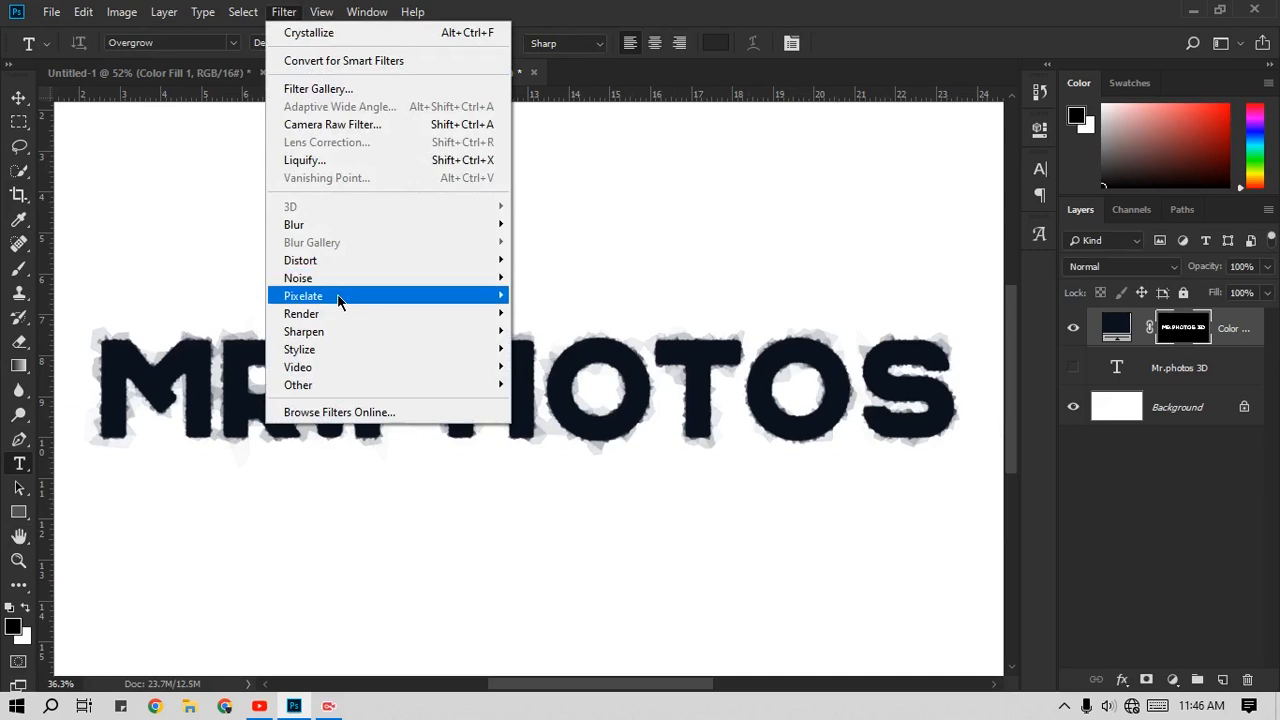
{"action": "mouse_move", "coordinate": [339, 299]}
{"action": "left_click", "coordinate": [541, 314]}
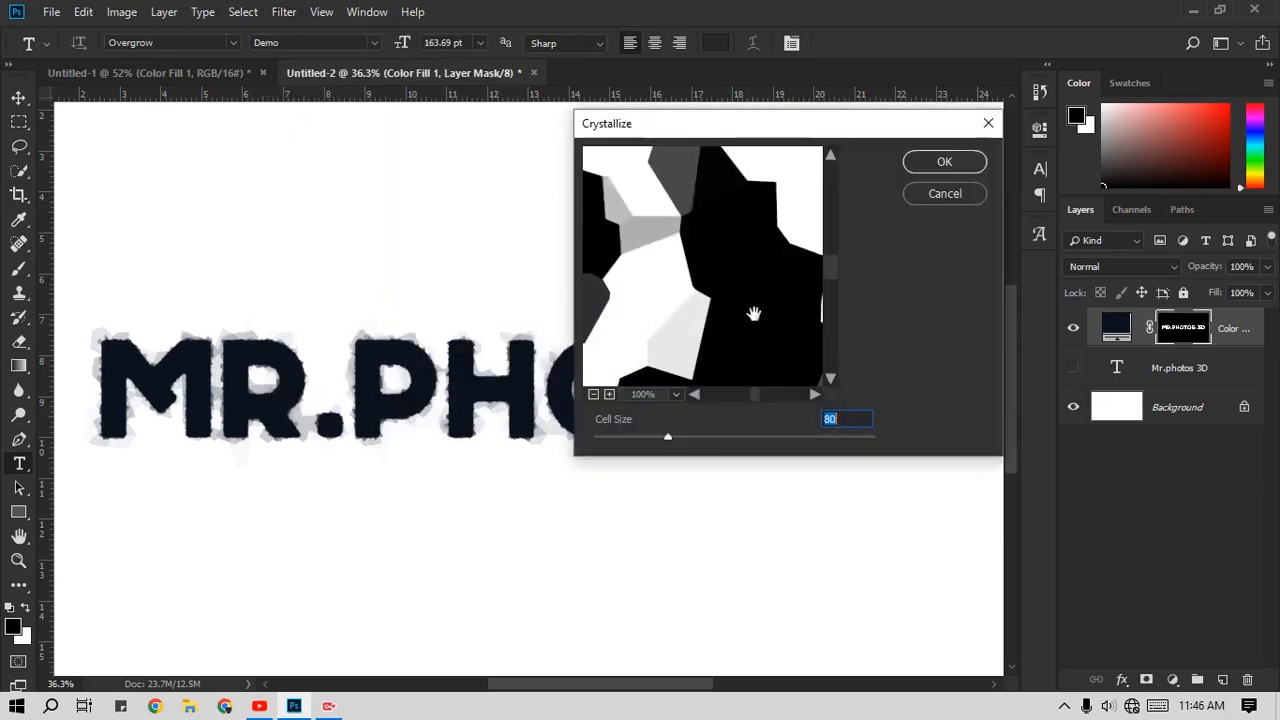
{"action": "type", "text": "150"}
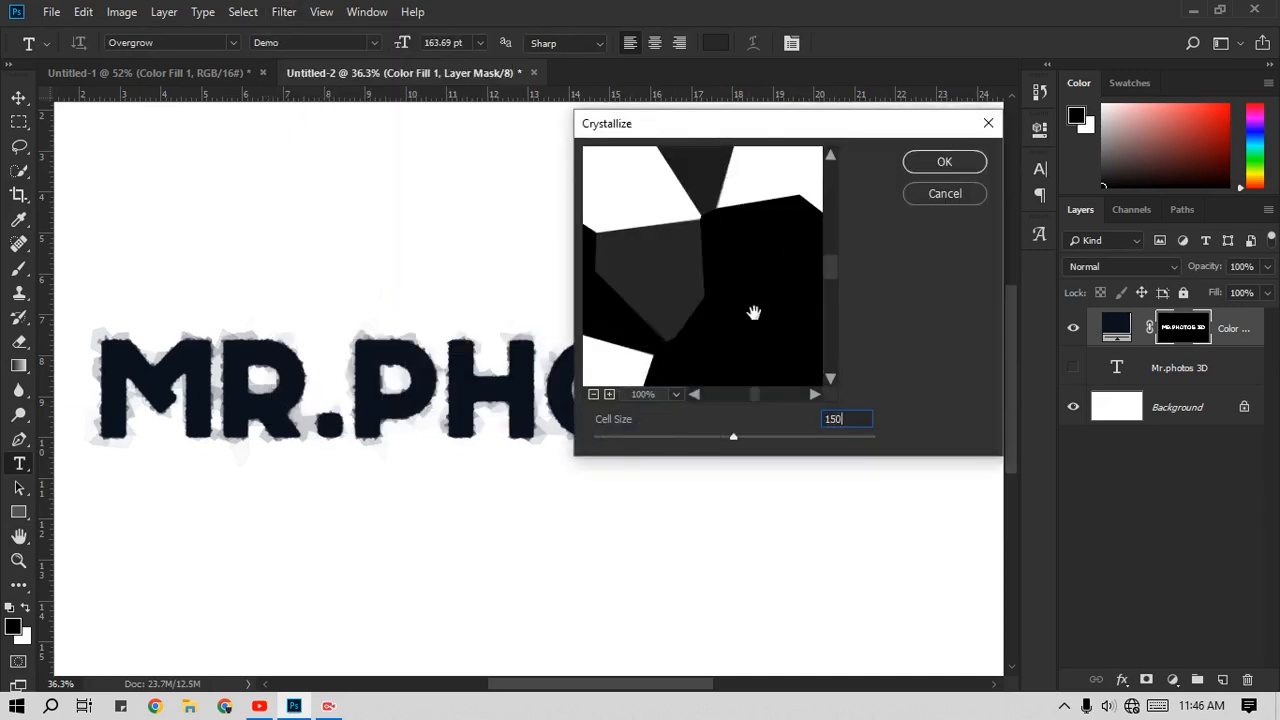
{"action": "left_click", "coordinate": [955, 165]}
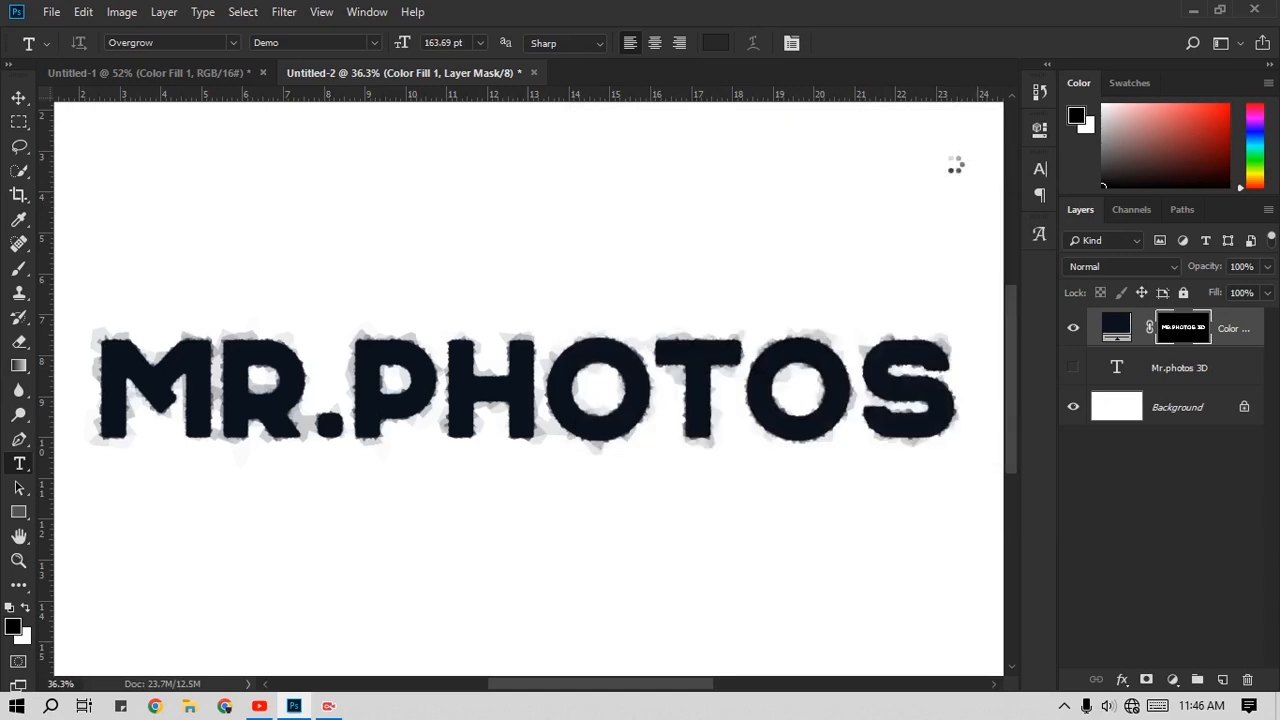
Step: Fade the 150-cell Crystallize effect on the mask to 6% opacity in Screen mode
{"action": "key", "text": "ctrl+shift+f"}
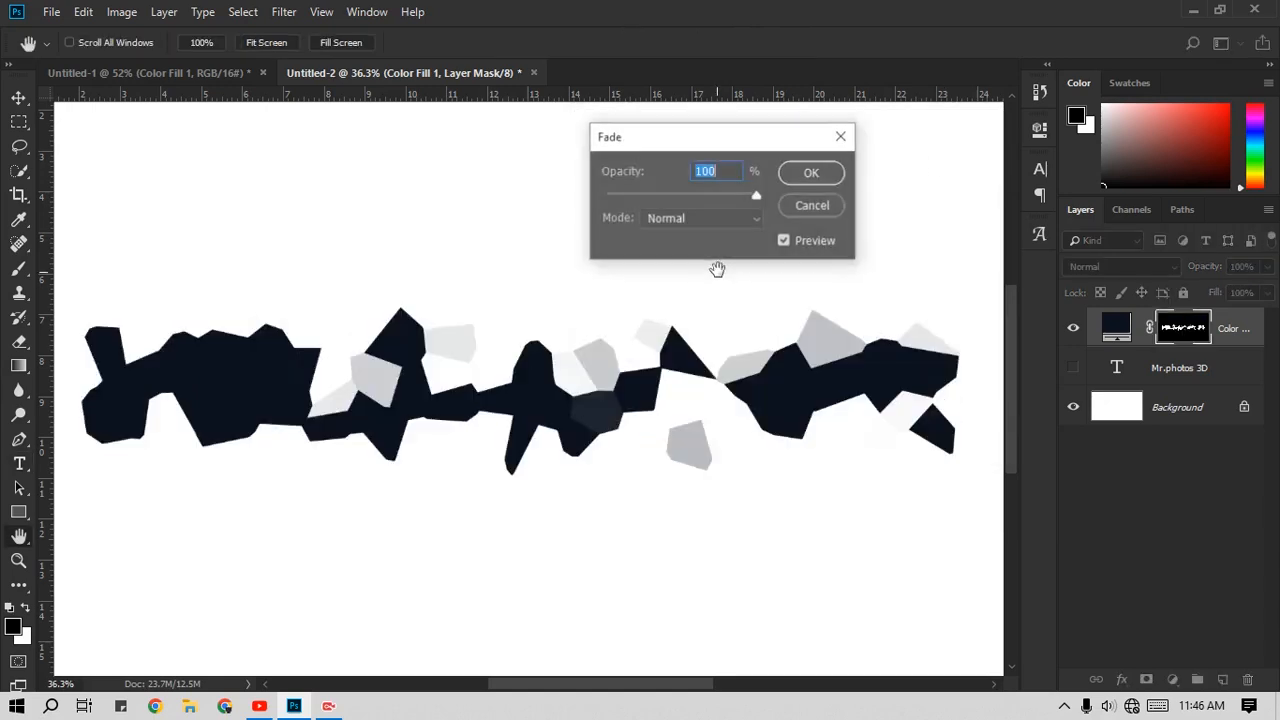
{"action": "left_click", "coordinate": [726, 216]}
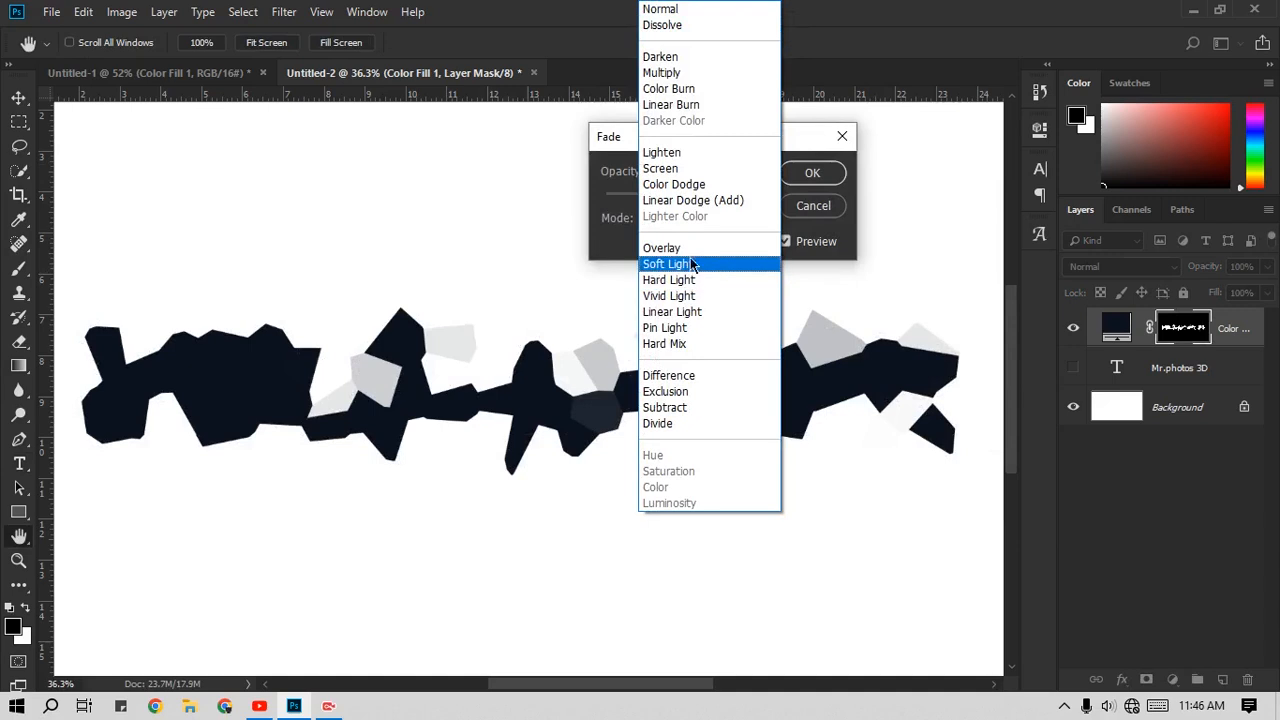
{"action": "left_click", "coordinate": [660, 168]}
{"action": "left_click_drag", "start_coordinate": [755, 194], "coordinate": [615, 196]}
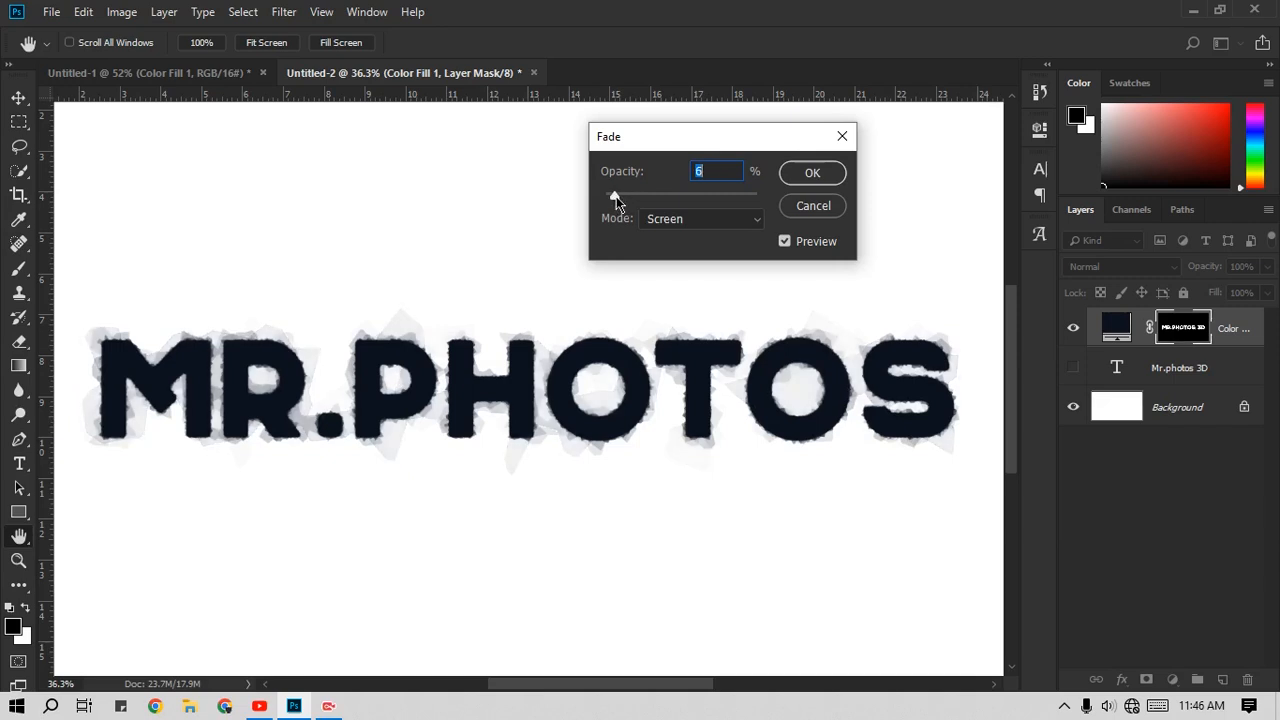
{"action": "scroll", "coordinate": [735, 172], "scroll_direction": "up", "scroll_amount": 2}
{"action": "left_click", "coordinate": [812, 174]}
{"action": "key", "text": "t"}
Step: Apply another Crystallize filter to the color fill layer's mask with a cell size of 20
{"action": "scroll", "coordinate": [576, 330], "scroll_direction": "up", "scroll_amount": 3}
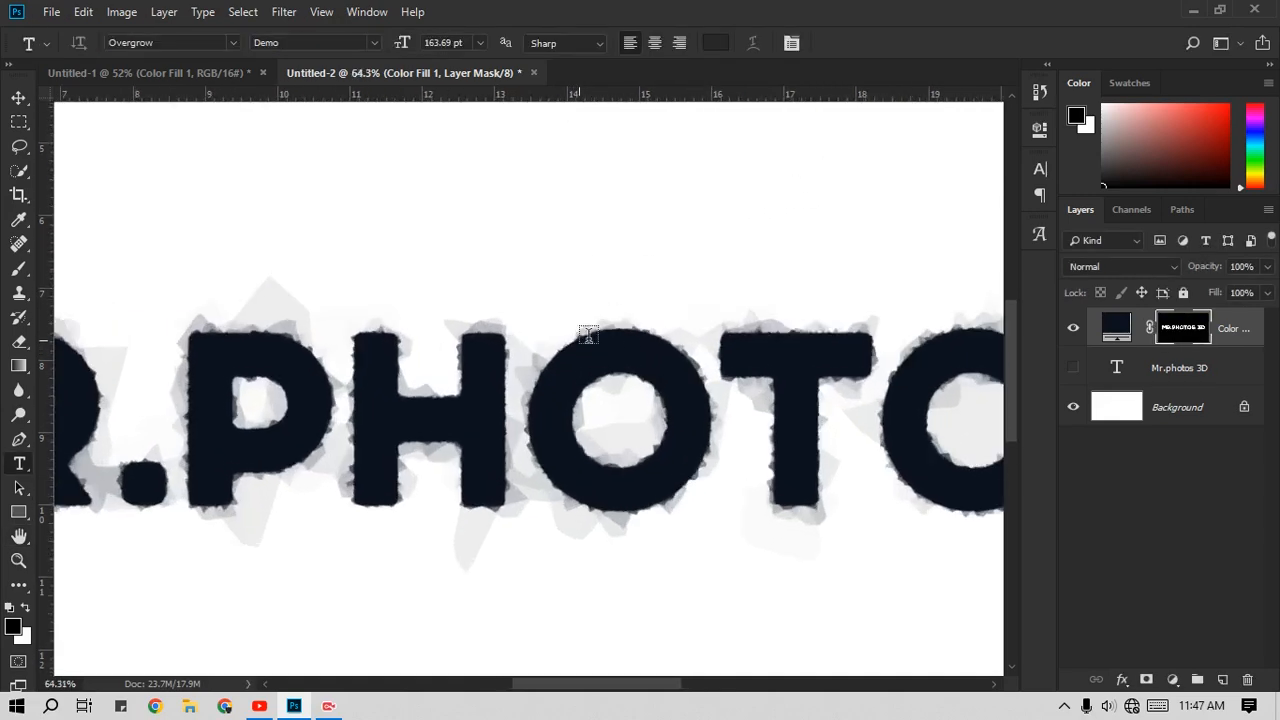
{"action": "scroll", "coordinate": [588, 335], "scroll_direction": "up", "scroll_amount": 2}
{"action": "left_click", "coordinate": [245, 11]}
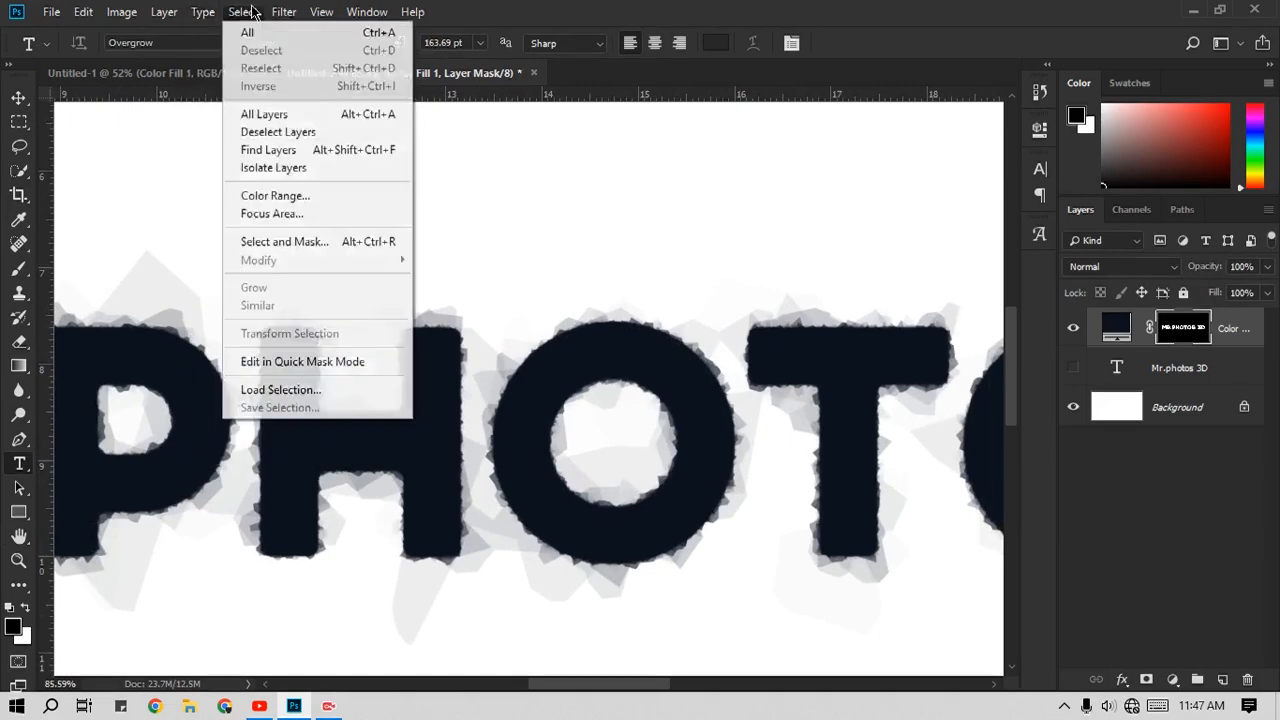
{"action": "mouse_move", "coordinate": [283, 11]}
{"action": "mouse_move", "coordinate": [320, 296]}
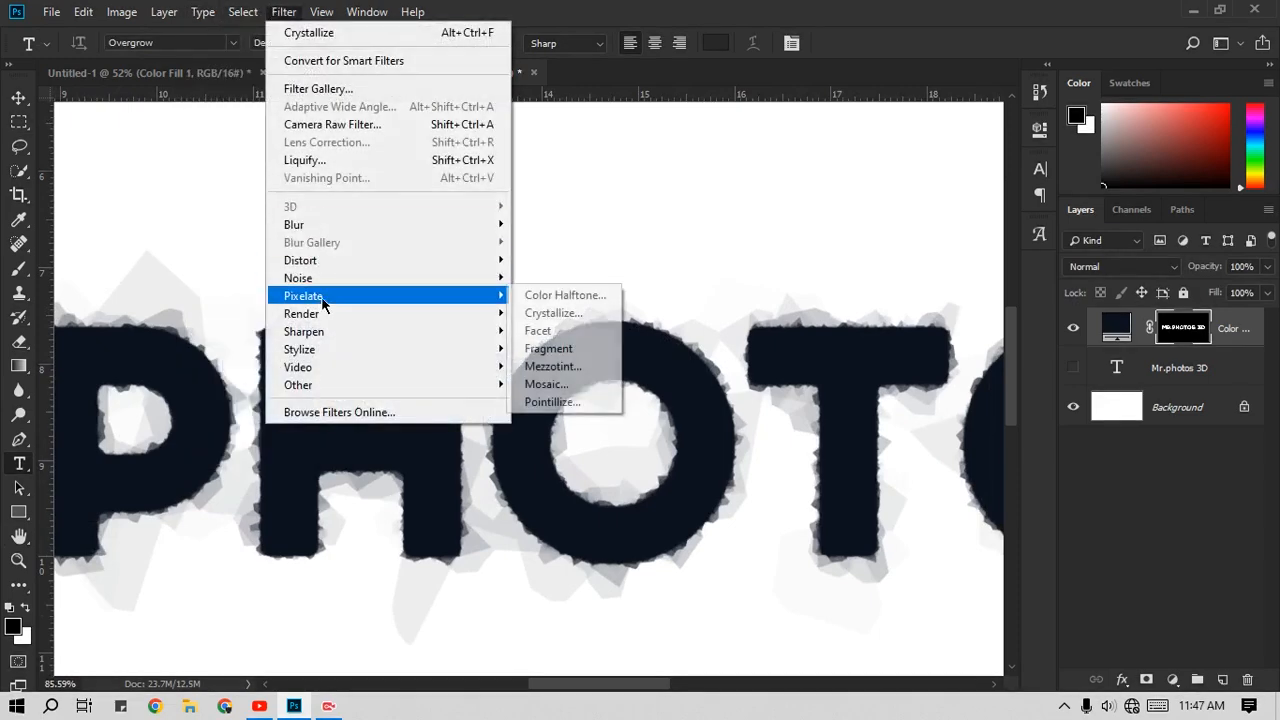
{"action": "left_click", "coordinate": [528, 318]}
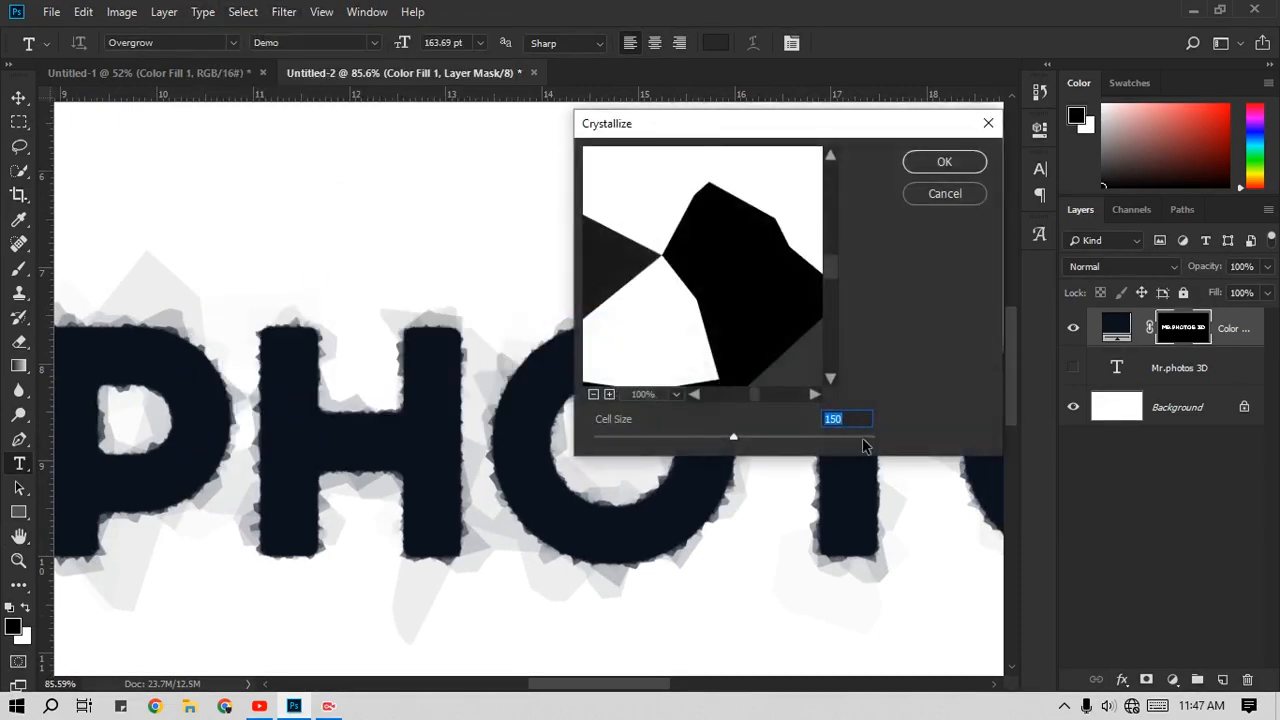
{"action": "type", "text": "20"}
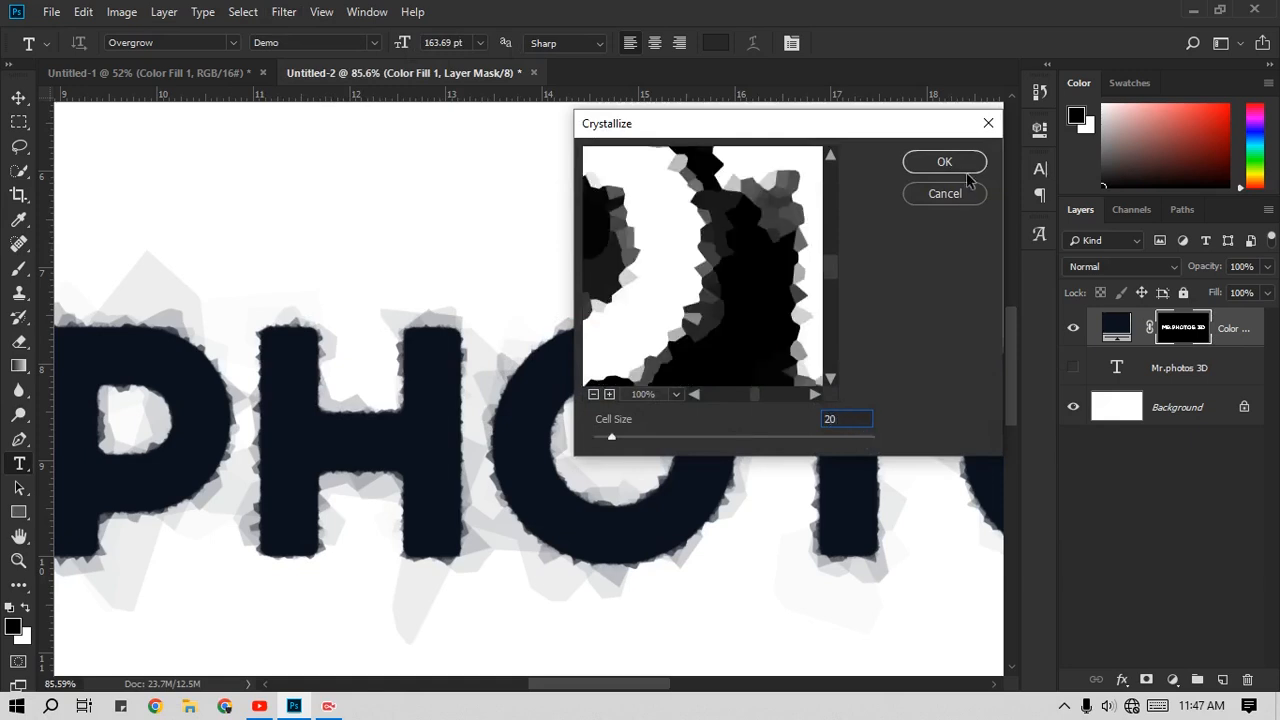
{"action": "left_click", "coordinate": [951, 163]}
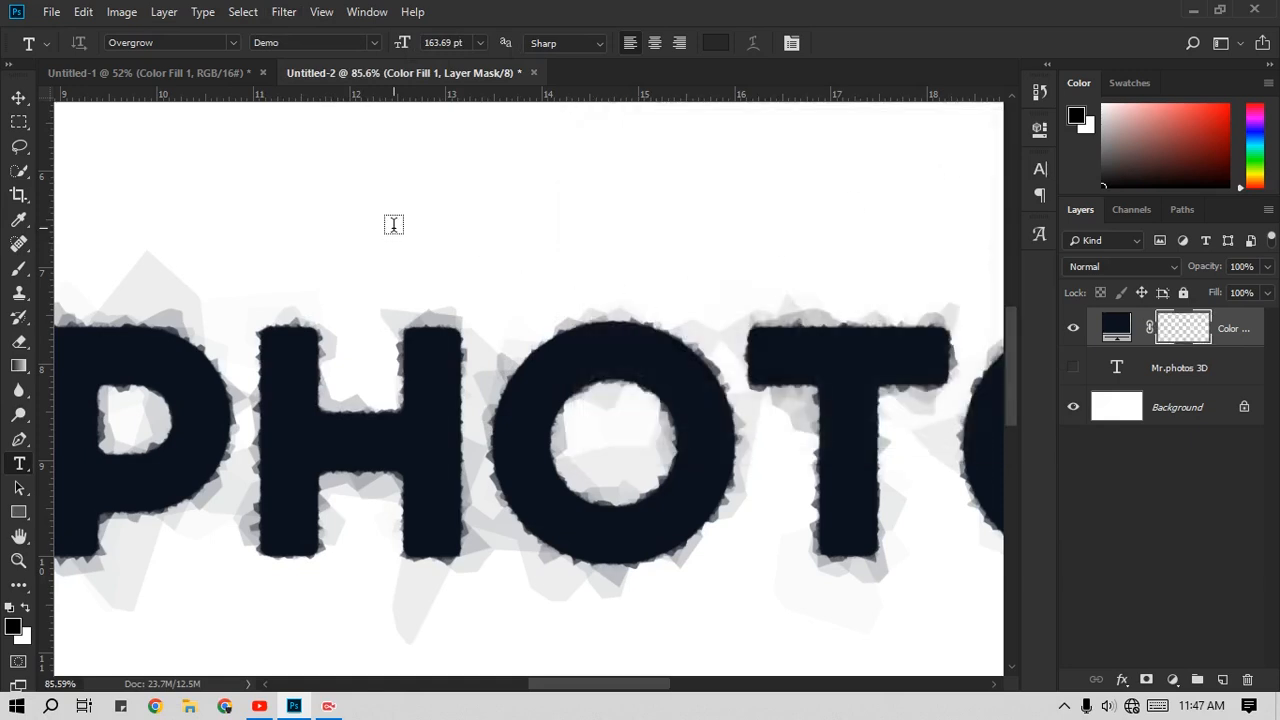
Step: Fade the 20-cell Crystallize effect on the mask to 40% opacity in Screen mode
{"action": "key", "text": "ctrl+shift+f"}
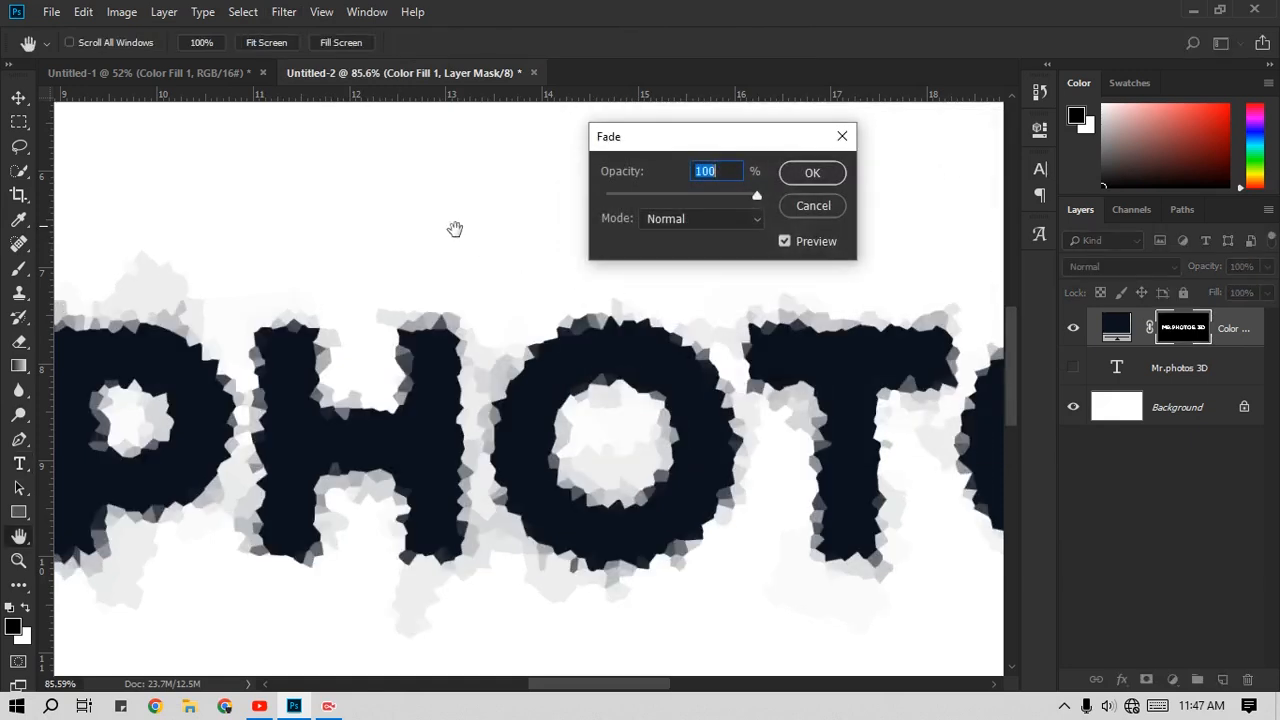
{"action": "left_click", "coordinate": [674, 218]}
{"action": "left_click", "coordinate": [680, 168]}
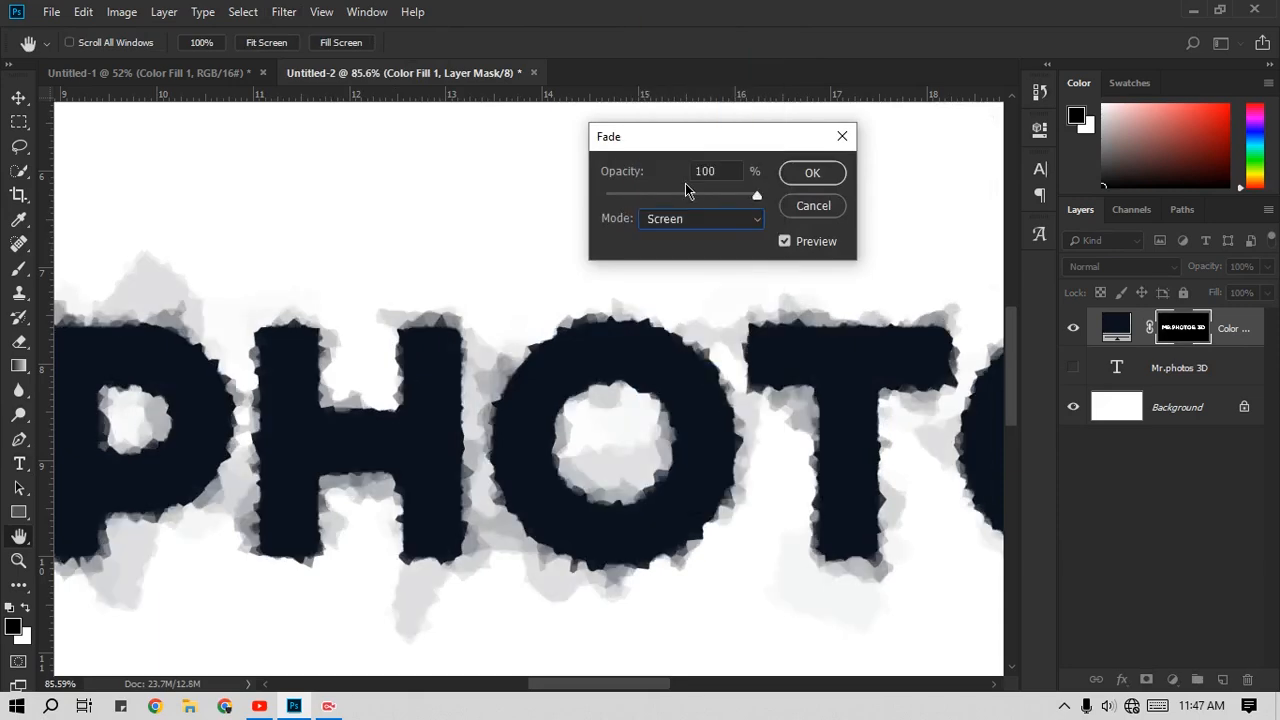
{"action": "left_click_drag", "start_coordinate": [714, 197], "coordinate": [655, 207]}
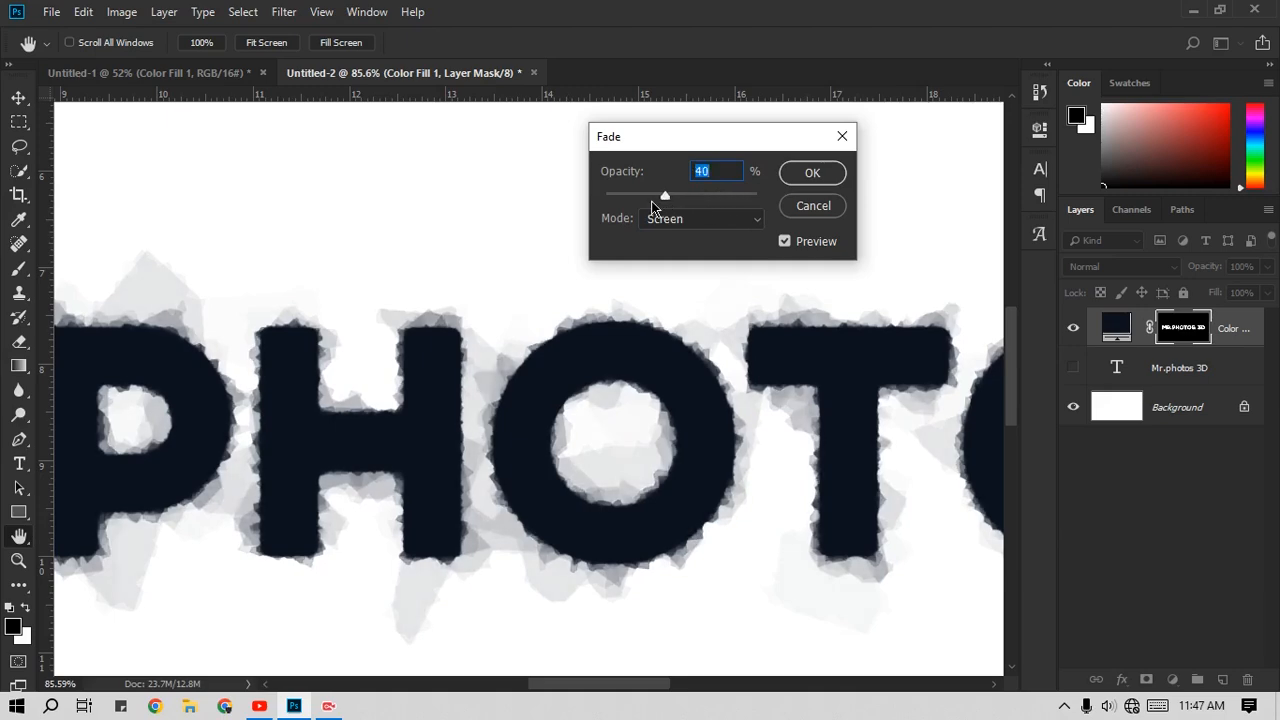
{"action": "scroll", "coordinate": [717, 176], "scroll_direction": "up", "scroll_amount": 4}
{"action": "left_click", "coordinate": [810, 173]}
{"action": "key", "text": "t"}
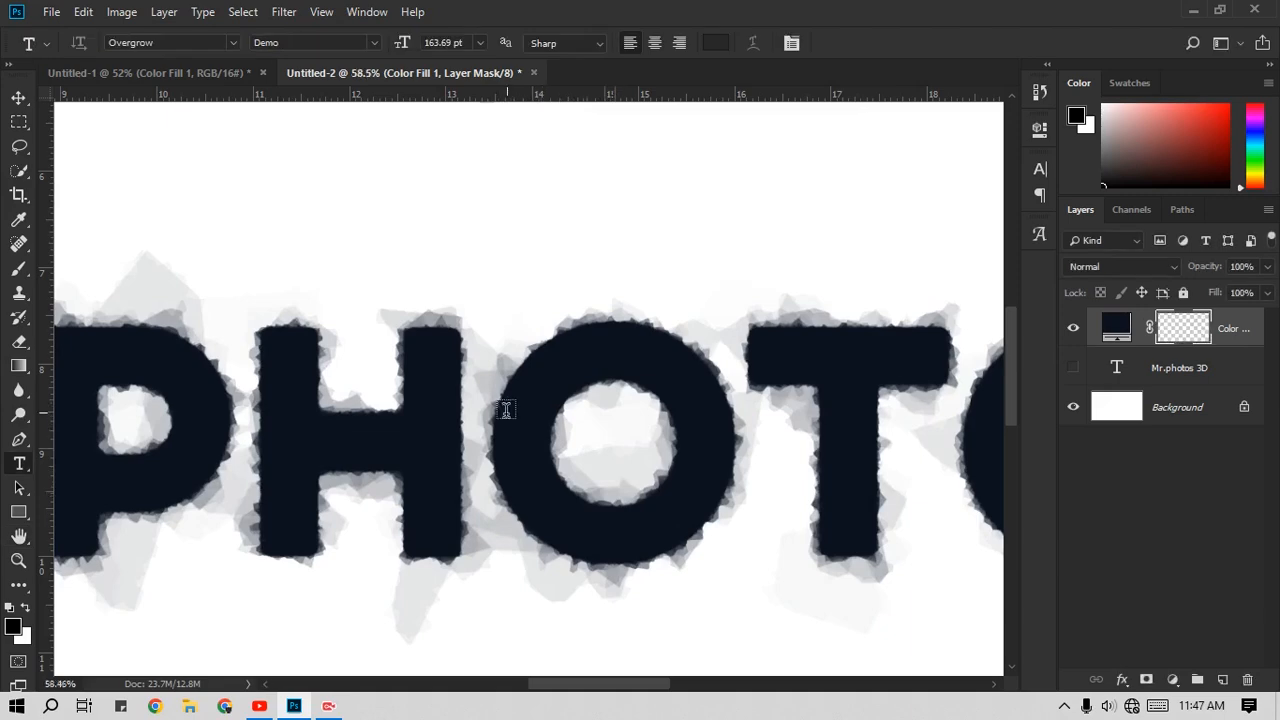
Step: Try brown and purple tones for the text's color fill and apply a muted purplish grey
{"action": "key", "text": "ctrl+0"}
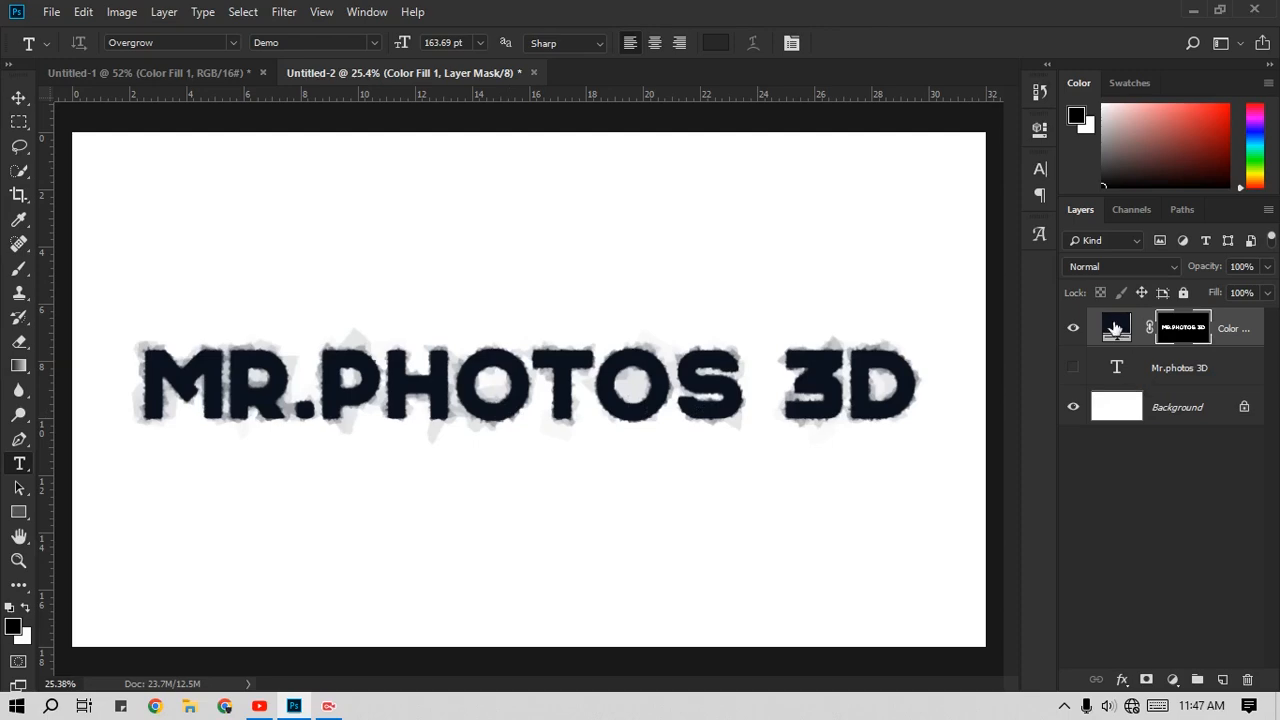
{"action": "double_click", "coordinate": [1113, 327]}
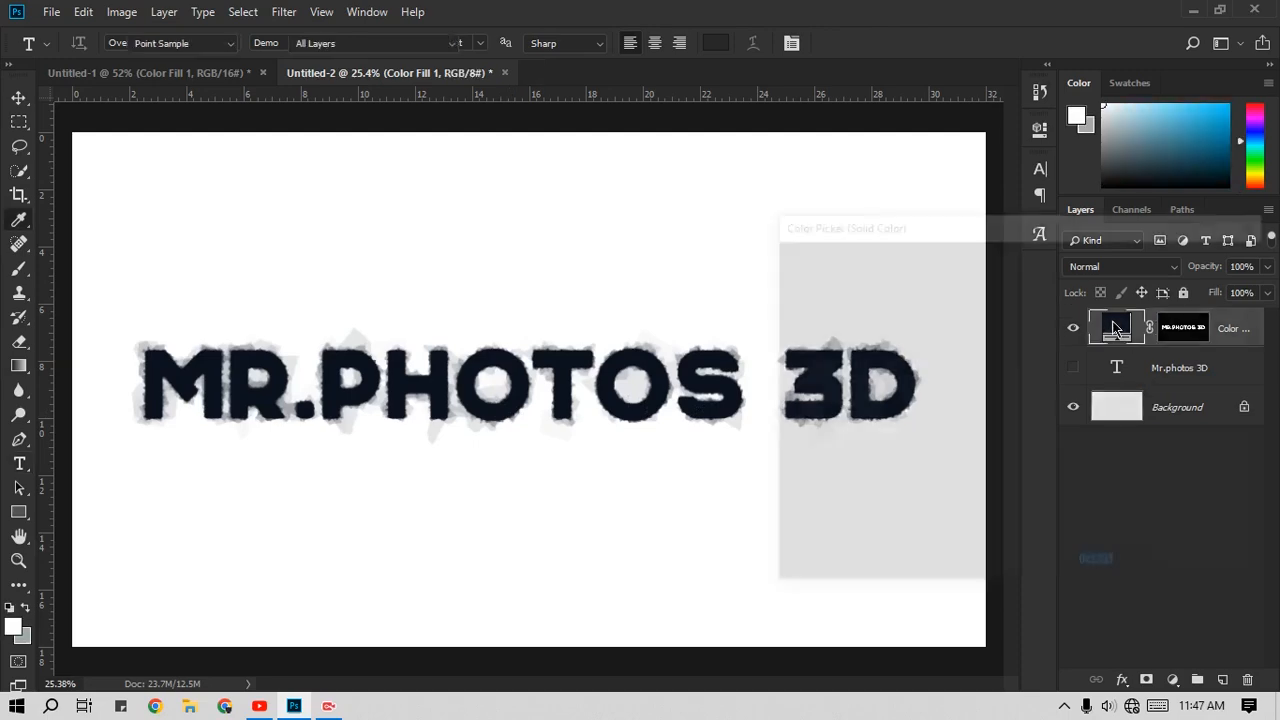
{"action": "left_click", "coordinate": [1257, 222]}
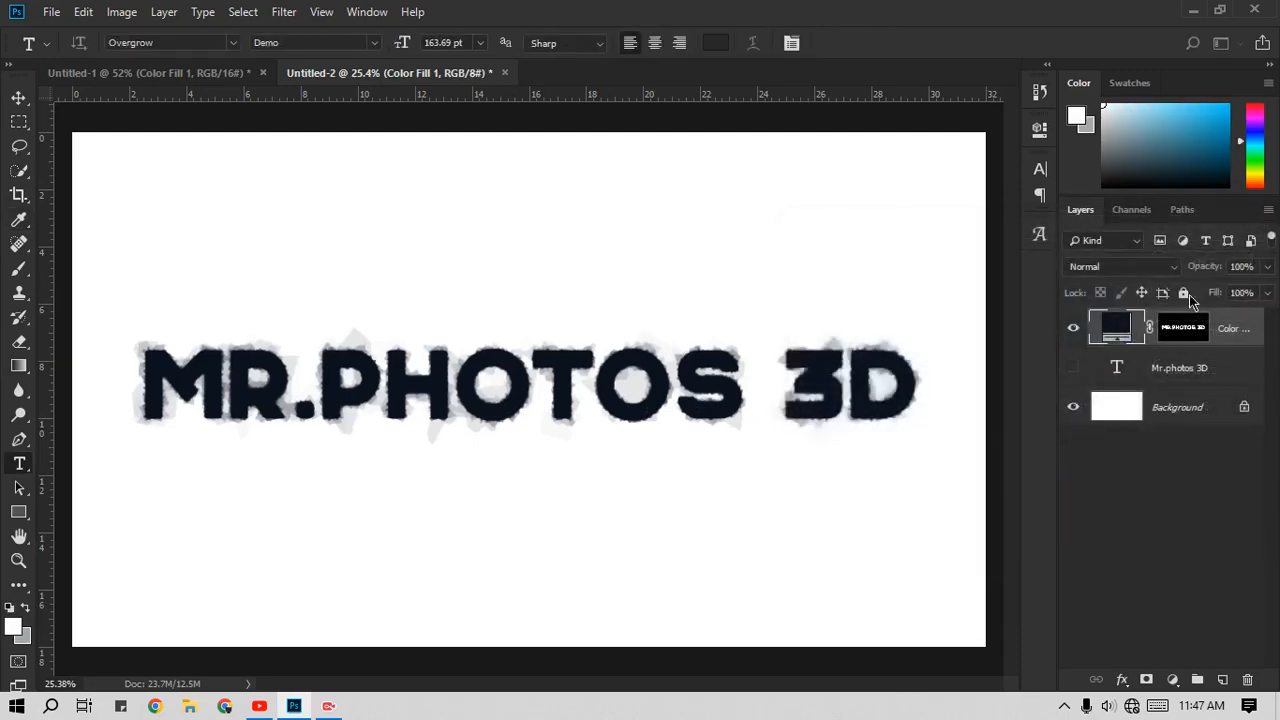
{"action": "double_click", "coordinate": [1117, 330]}
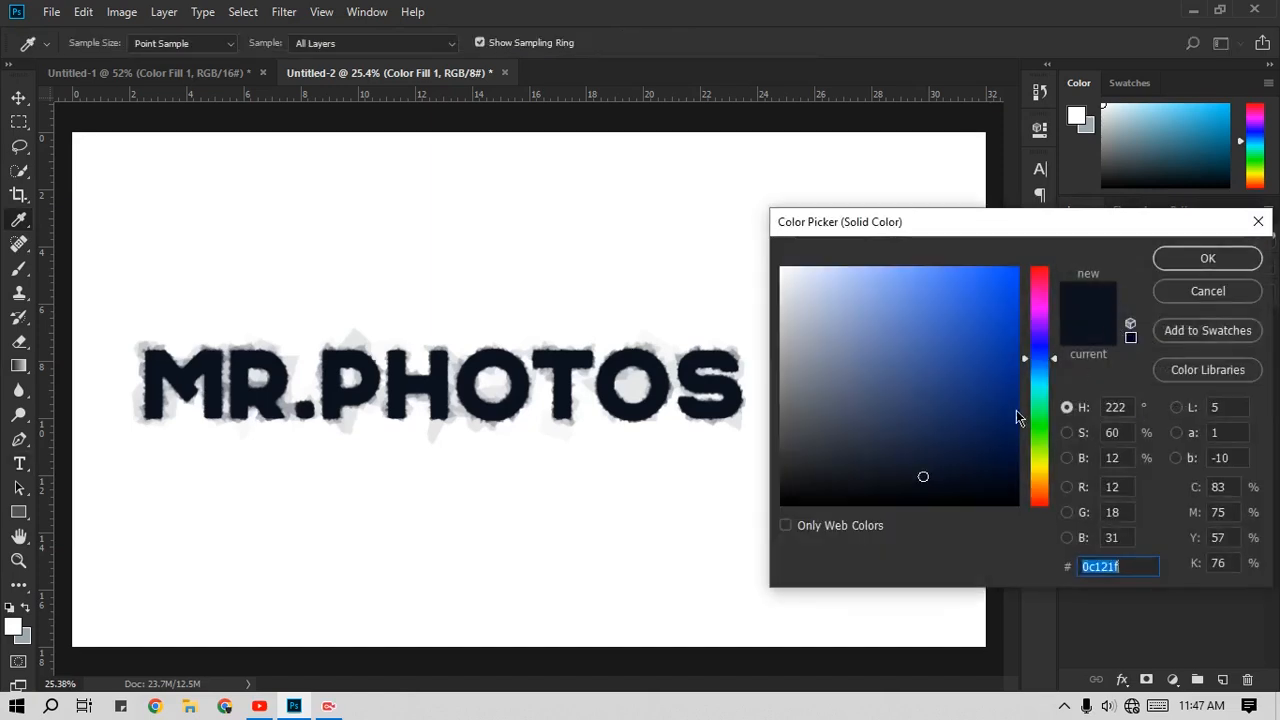
{"action": "left_click", "coordinate": [814, 446]}
{"action": "mouse_move", "coordinate": [814, 446]}
{"action": "left_mouse_down"}
{"action": "mouse_move", "coordinate": [814, 426]}
{"action": "mouse_move", "coordinate": [780, 528]}
{"action": "mouse_move", "coordinate": [782, 503]}
{"action": "mouse_move", "coordinate": [908, 457]}
{"action": "mouse_move", "coordinate": [933, 462]}
{"action": "mouse_move", "coordinate": [932, 475]}
{"action": "left_mouse_up"}
{"action": "left_click_drag", "start_coordinate": [1031, 362], "coordinate": [1026, 483]}
{"action": "mouse_move", "coordinate": [931, 371]}
{"action": "left_mouse_down"}
{"action": "mouse_move", "coordinate": [951, 349]}
{"action": "mouse_move", "coordinate": [886, 474]}
{"action": "mouse_move", "coordinate": [861, 486]}
{"action": "left_mouse_up"}
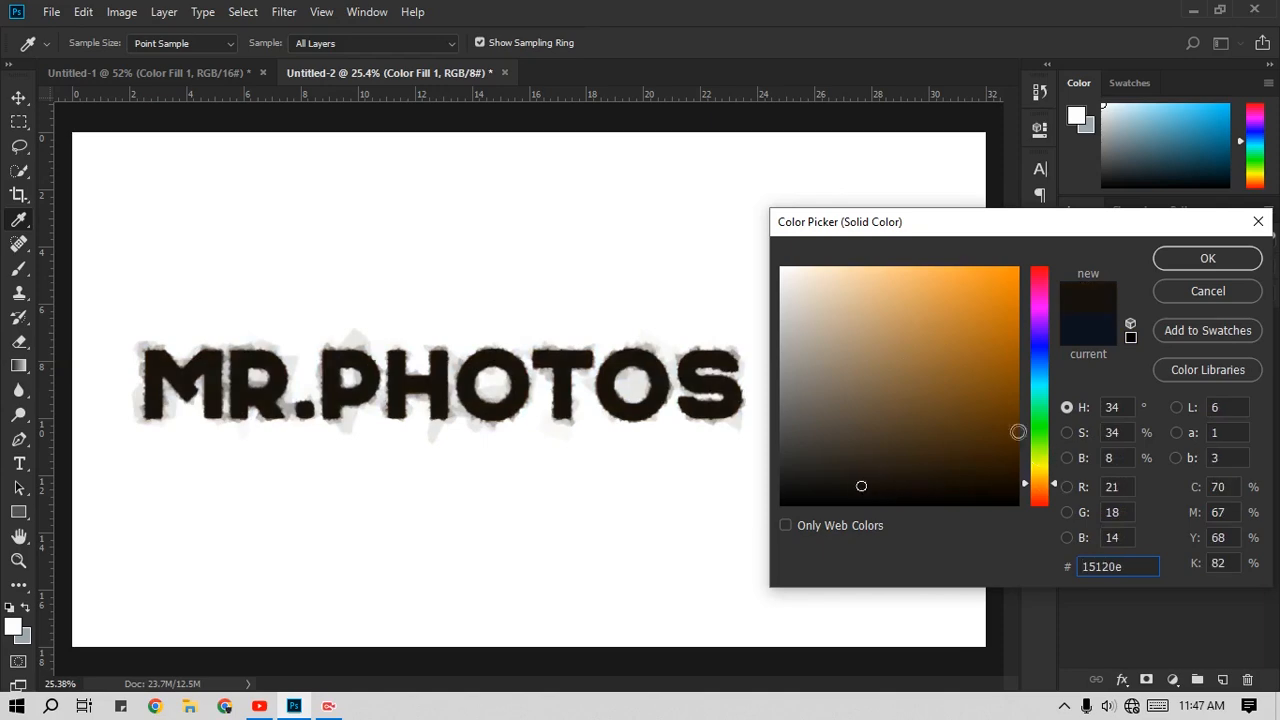
{"action": "left_click", "coordinate": [1040, 344]}
{"action": "mouse_move", "coordinate": [848, 445]}
{"action": "left_mouse_down"}
{"action": "mouse_move", "coordinate": [826, 437]}
{"action": "mouse_move", "coordinate": [817, 376]}
{"action": "left_mouse_up"}
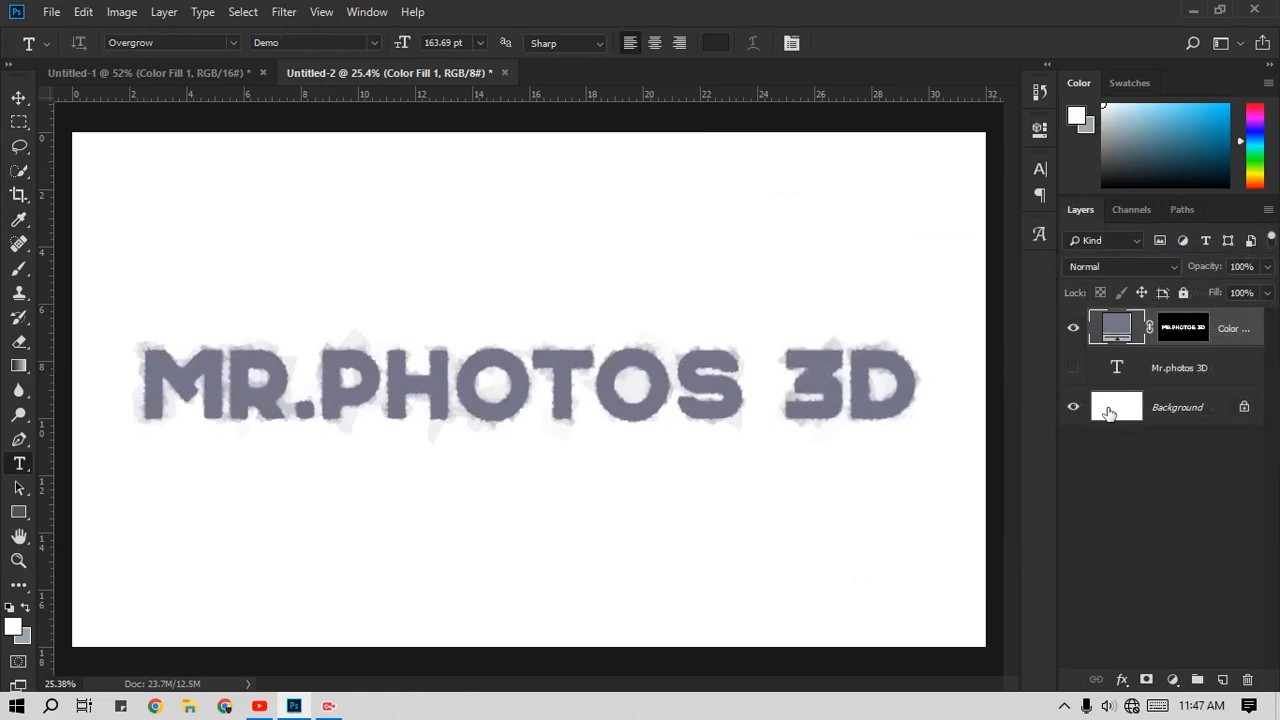
Step: Replace the white background with a near-black #101010 solid color fill layer, unlocking and deleting the original background layer
{"action": "left_click", "coordinate": [1110, 418]}
{"action": "left_click", "coordinate": [1243, 408]}
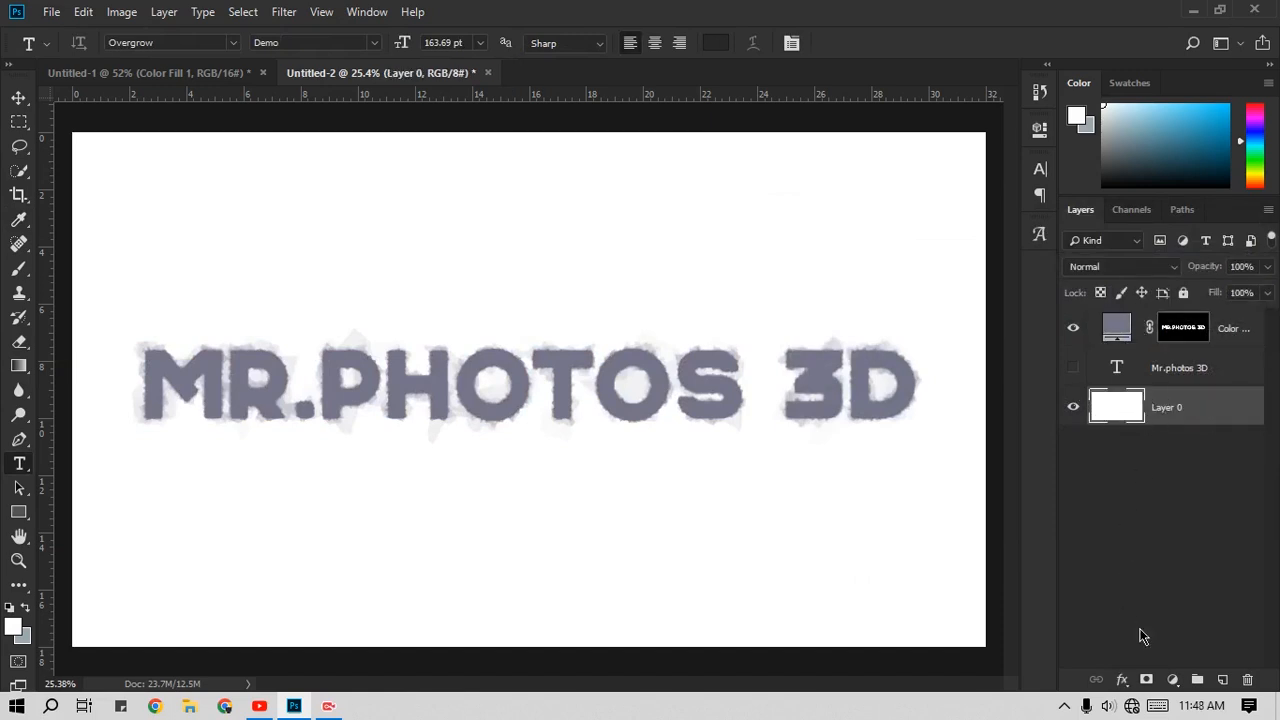
{"action": "left_click", "coordinate": [1172, 679]}
{"action": "left_click", "coordinate": [1168, 346]}
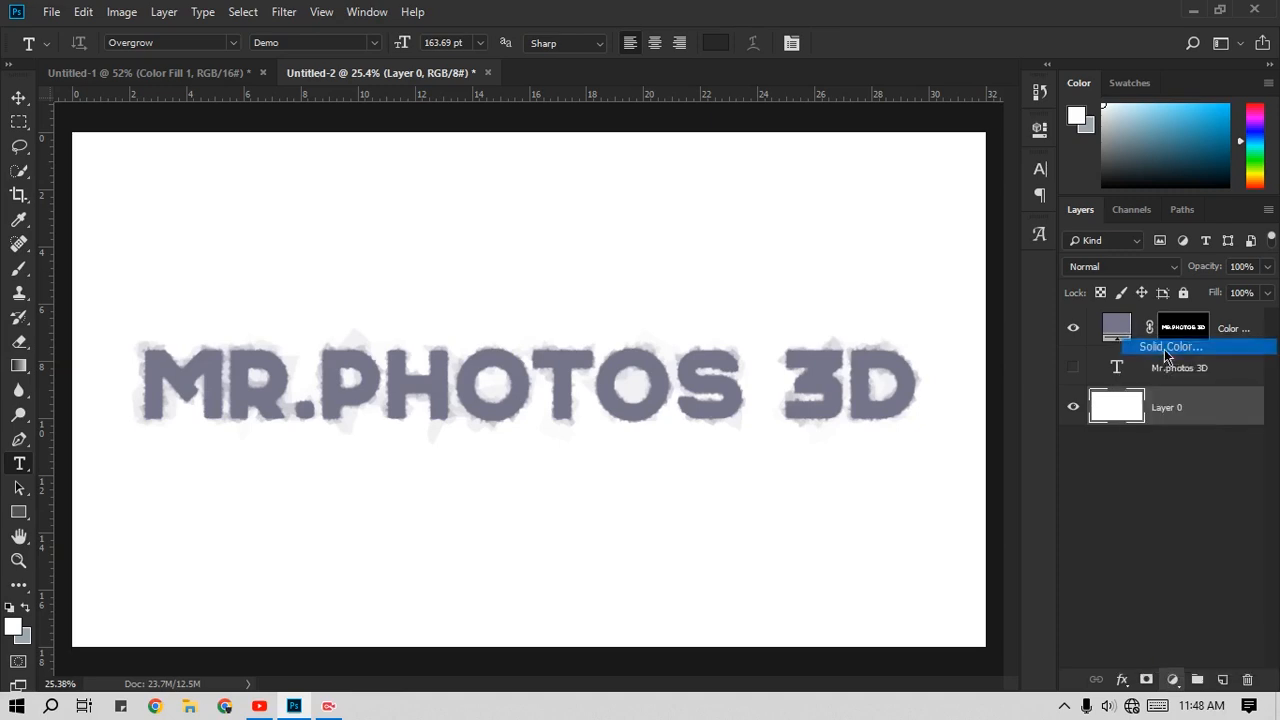
{"action": "left_click", "coordinate": [804, 465]}
{"action": "left_click_drag", "start_coordinate": [804, 465], "coordinate": [757, 491]}
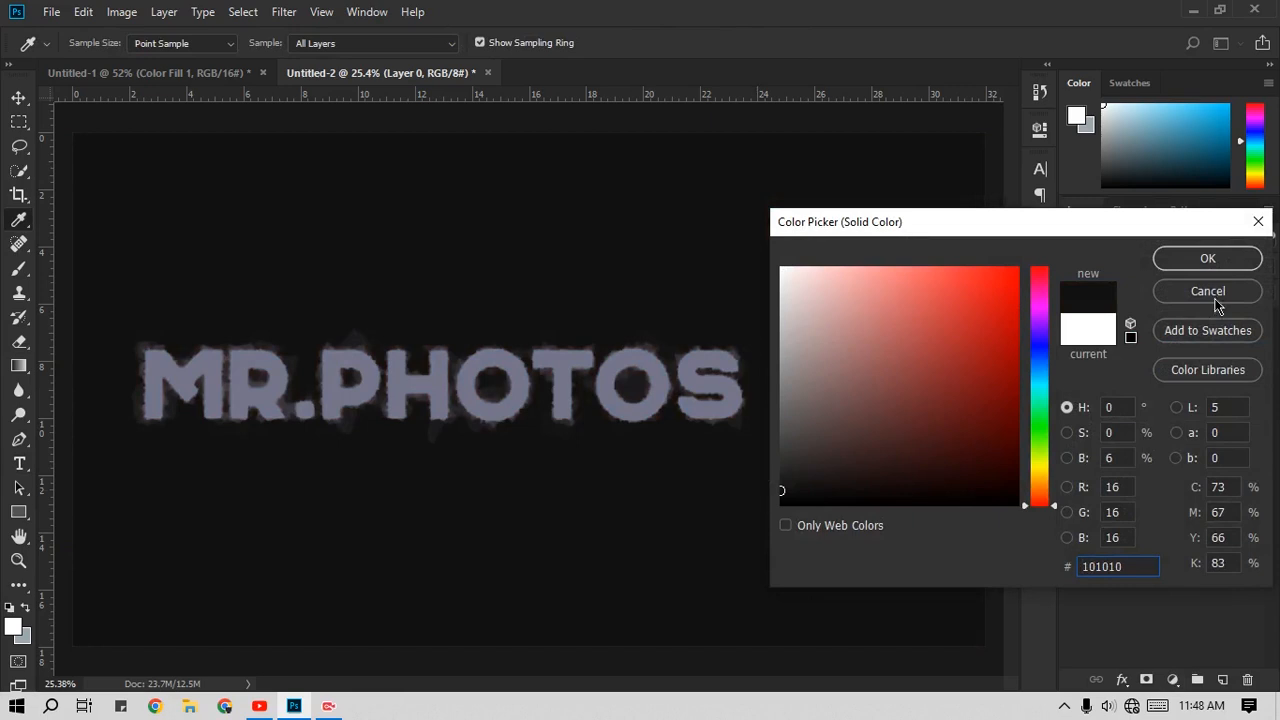
{"action": "left_click", "coordinate": [1208, 260]}
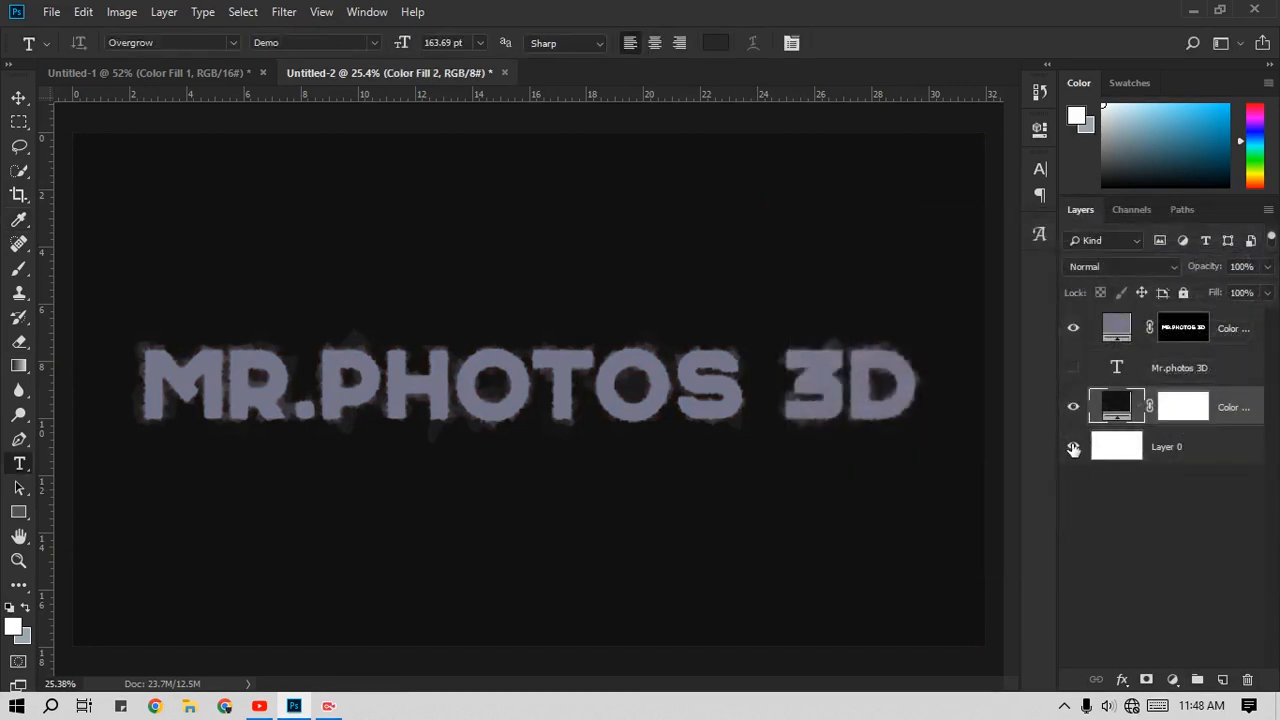
{"action": "left_click_drag", "start_coordinate": [1118, 450], "coordinate": [1247, 679]}
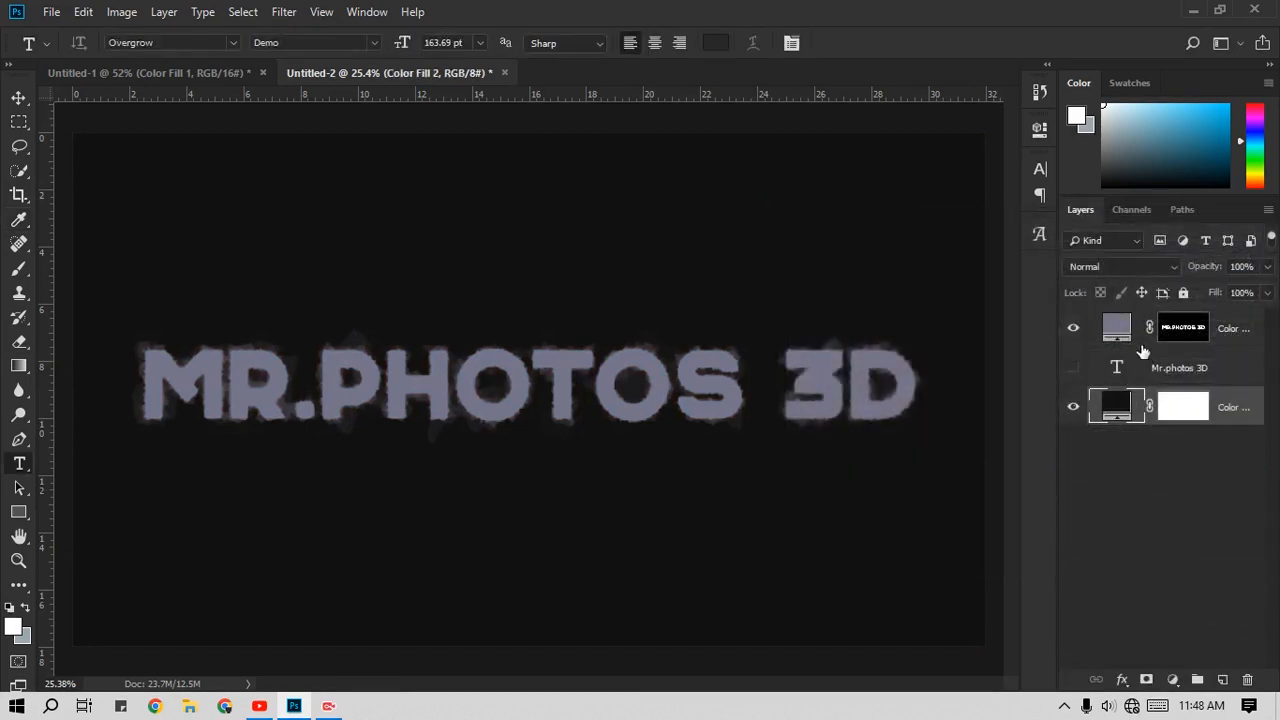
Step: Lighten the text's color fill to a pale grey, #cecdd3
{"action": "double_click", "coordinate": [1116, 330]}
{"action": "mouse_move", "coordinate": [800, 317]}
{"action": "left_mouse_down"}
{"action": "mouse_move", "coordinate": [789, 295]}
{"action": "mouse_move", "coordinate": [791, 309]}
{"action": "left_mouse_up"}
{"action": "left_click", "coordinate": [1215, 259]}
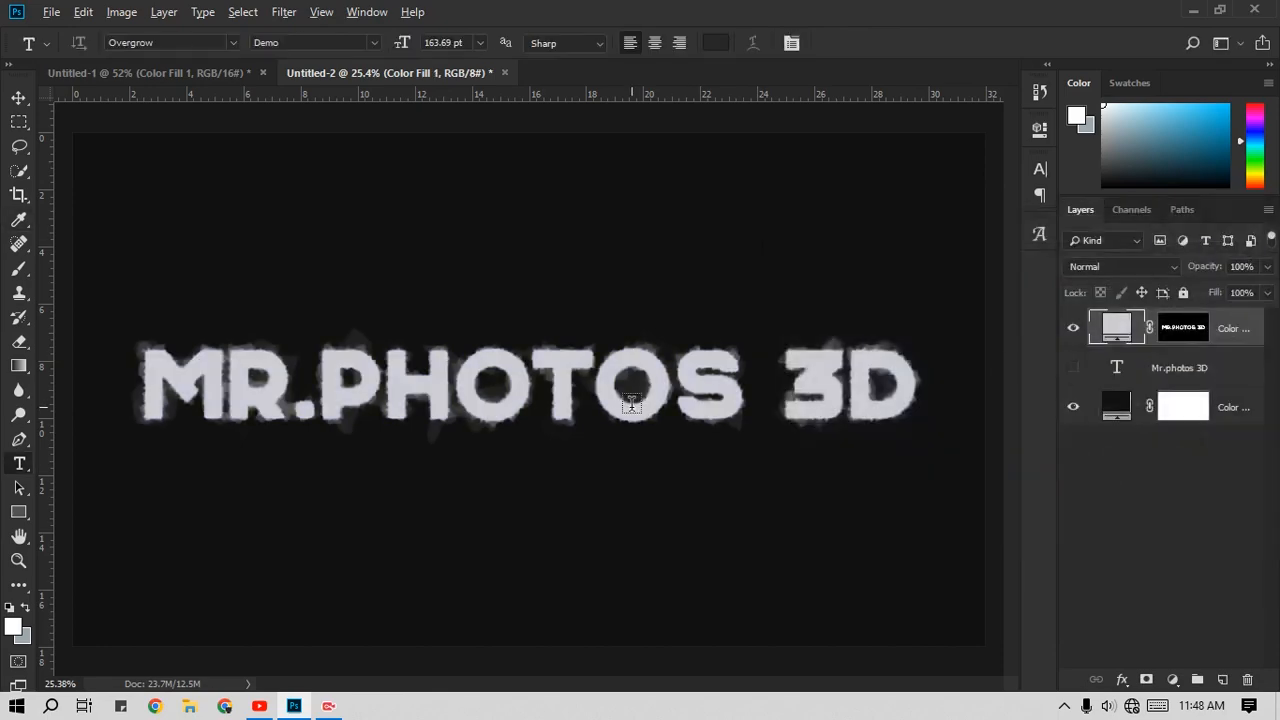
{"action": "scroll", "coordinate": [600, 390], "scroll_direction": "up", "scroll_amount": 5}
{"action": "scroll", "coordinate": [584, 384], "scroll_direction": "down", "scroll_amount": 5}
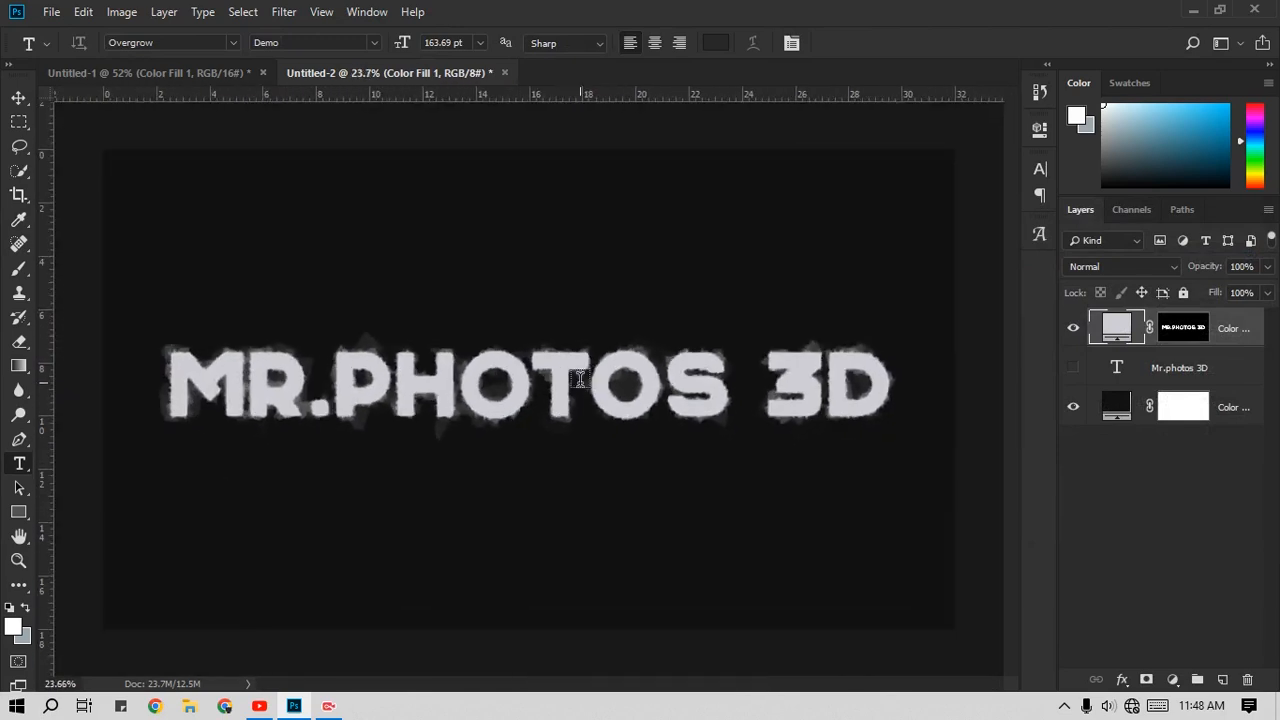
Step: Change the background fill layer's color to light grey, #c8c8c8
{"action": "double_click", "coordinate": [1110, 406]}
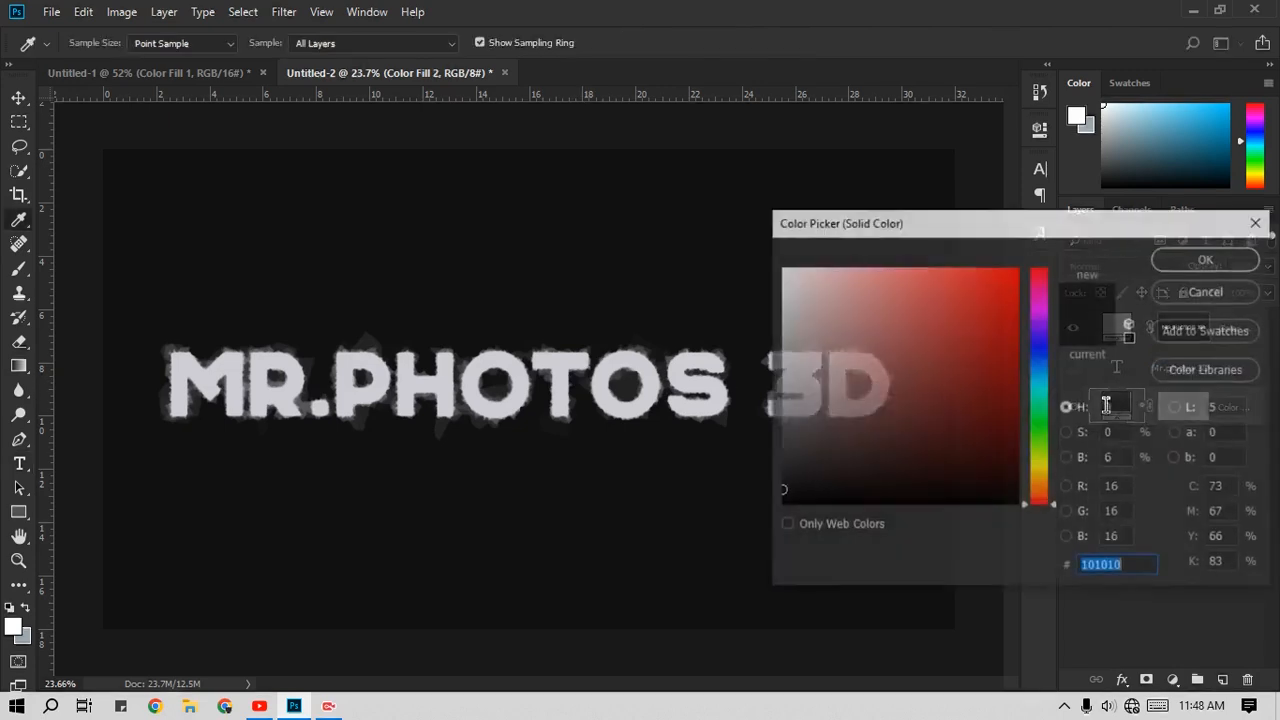
{"action": "left_click_drag", "start_coordinate": [806, 330], "coordinate": [773, 293]}
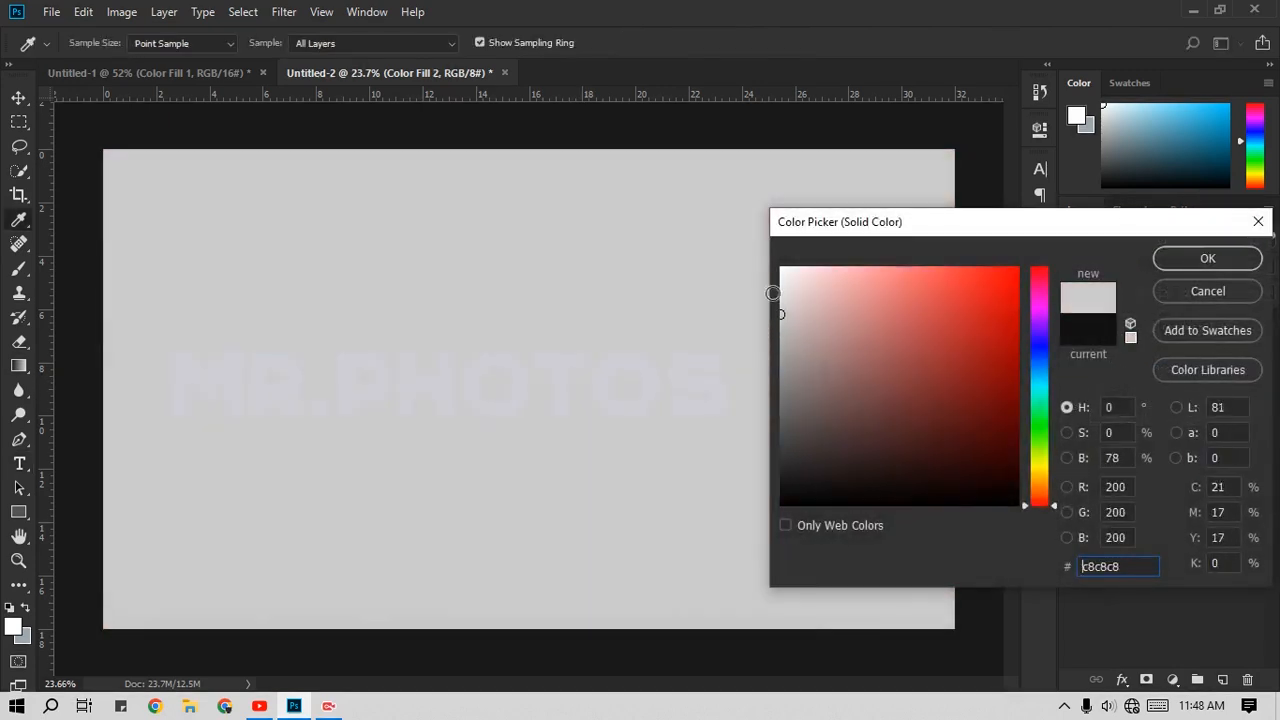
{"action": "left_click", "coordinate": [1206, 262]}
Step: Recolor the text's color fill to a very dark navy, #08081c
{"action": "double_click", "coordinate": [1088, 322]}
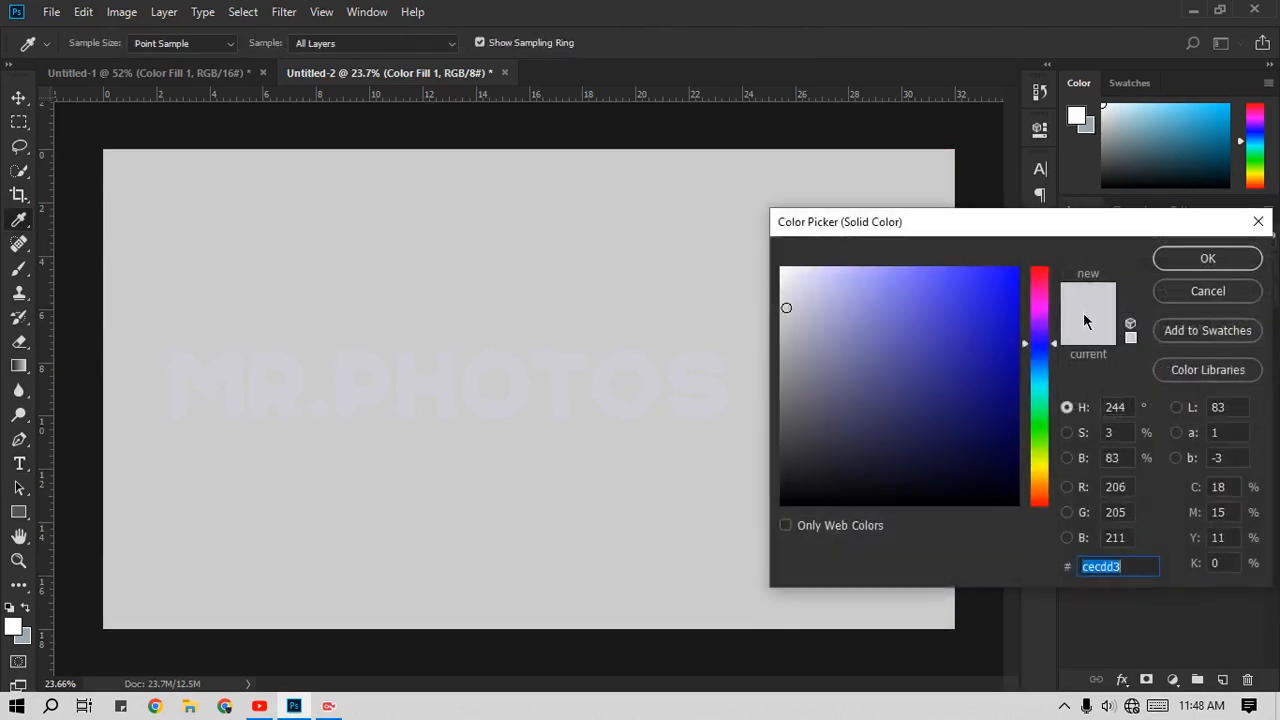
{"action": "mouse_move", "coordinate": [845, 405]}
{"action": "left_mouse_down"}
{"action": "mouse_move", "coordinate": [831, 417]}
{"action": "mouse_move", "coordinate": [829, 463]}
{"action": "mouse_move", "coordinate": [803, 469]}
{"action": "mouse_move", "coordinate": [929, 480]}
{"action": "mouse_move", "coordinate": [947, 468]}
{"action": "mouse_move", "coordinate": [950, 480]}
{"action": "left_mouse_up"}
{"action": "left_click", "coordinate": [1046, 347]}
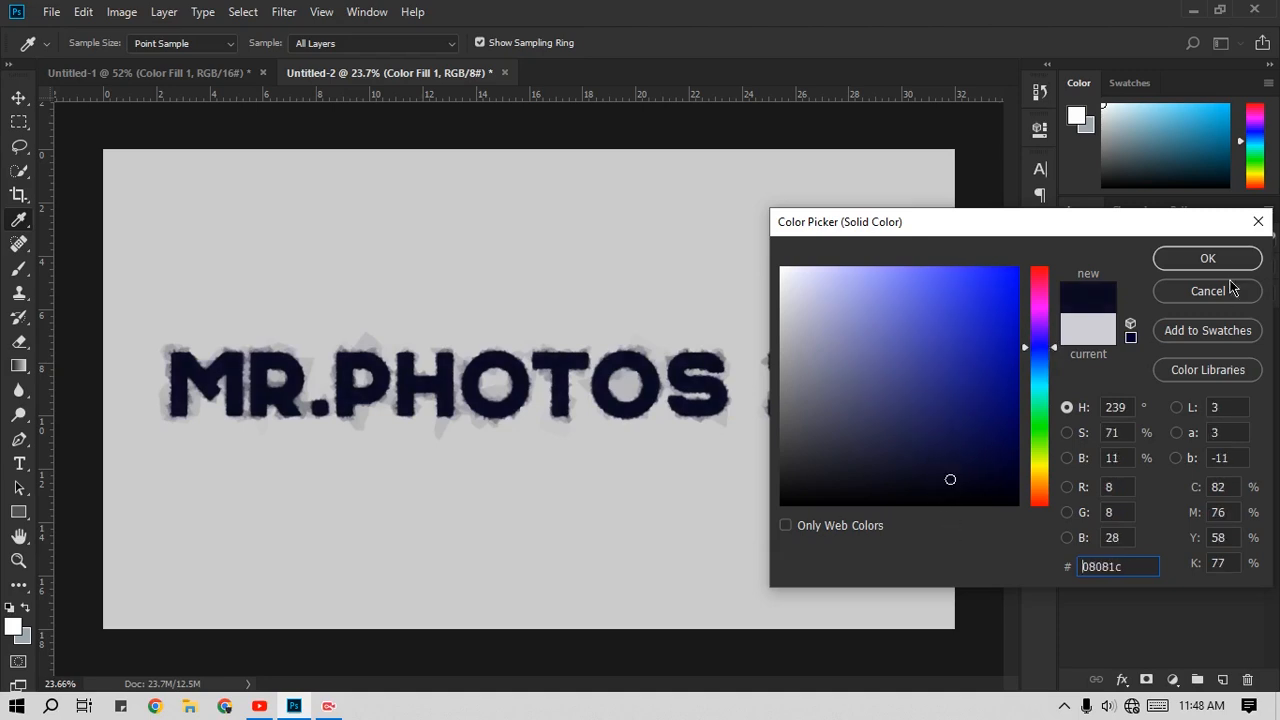
{"action": "left_click", "coordinate": [1208, 260]}
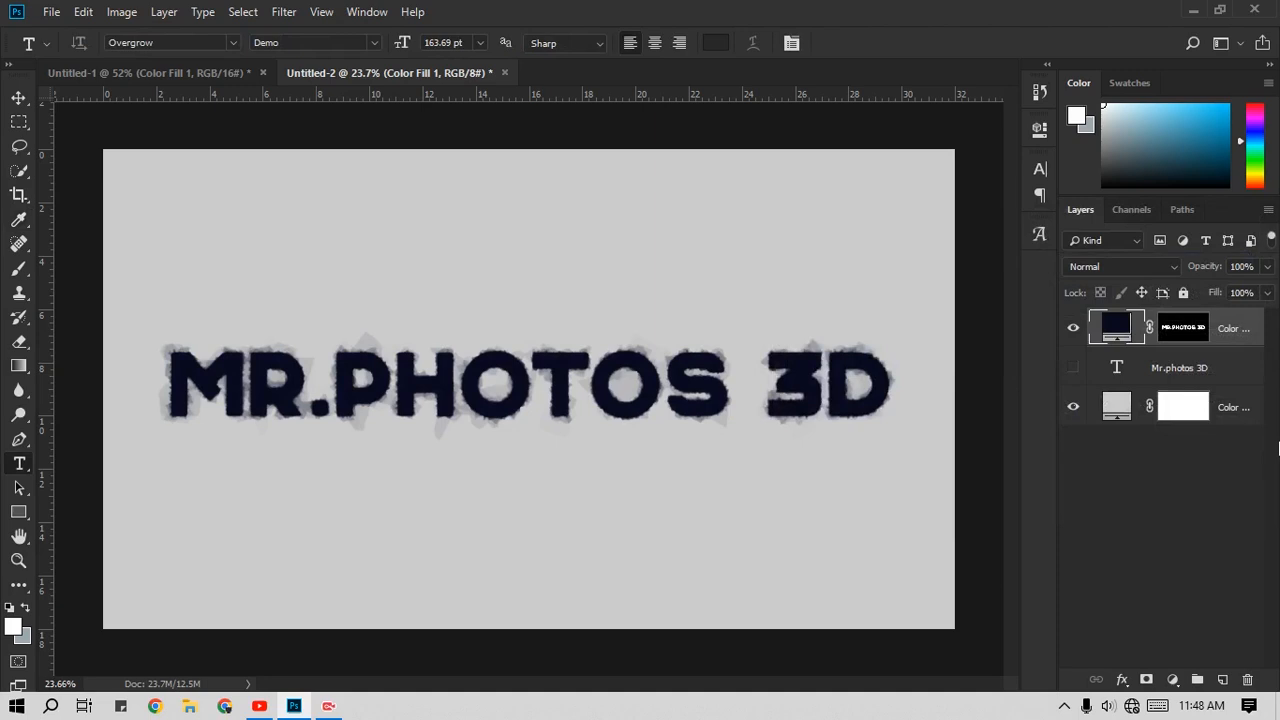